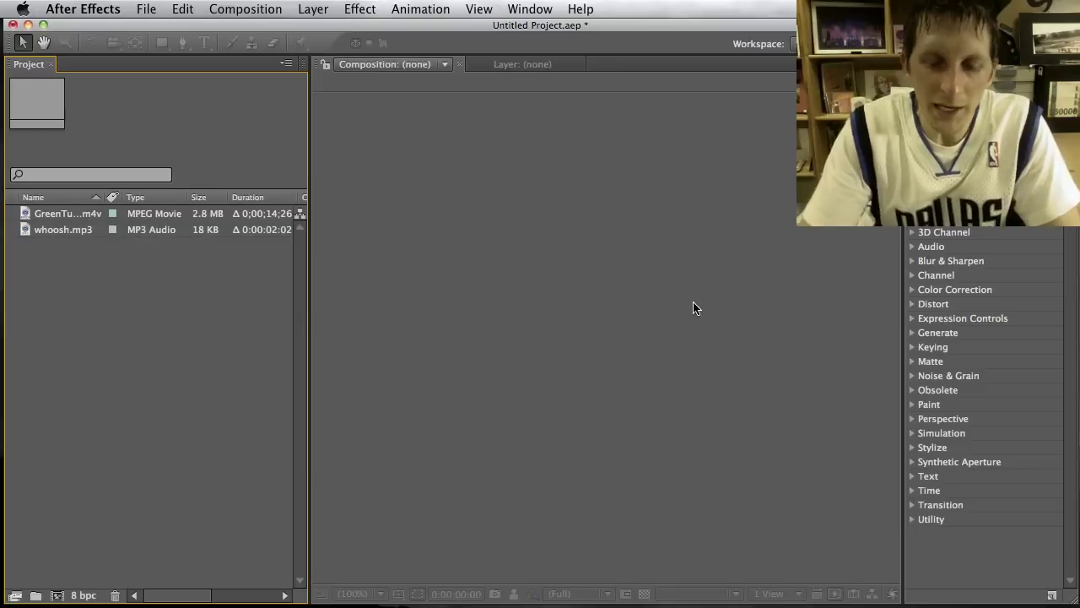
Step: Create a new composition named GREEN SCREEN using the NTSC DV Widescreen preset
key(super+n)
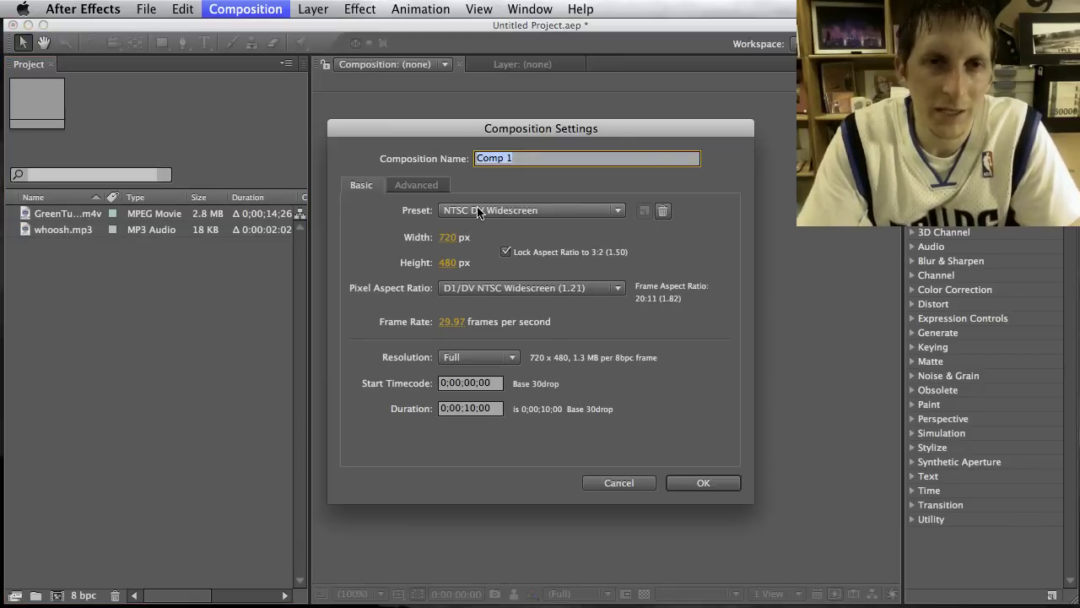
text(GREEN SCREEN)
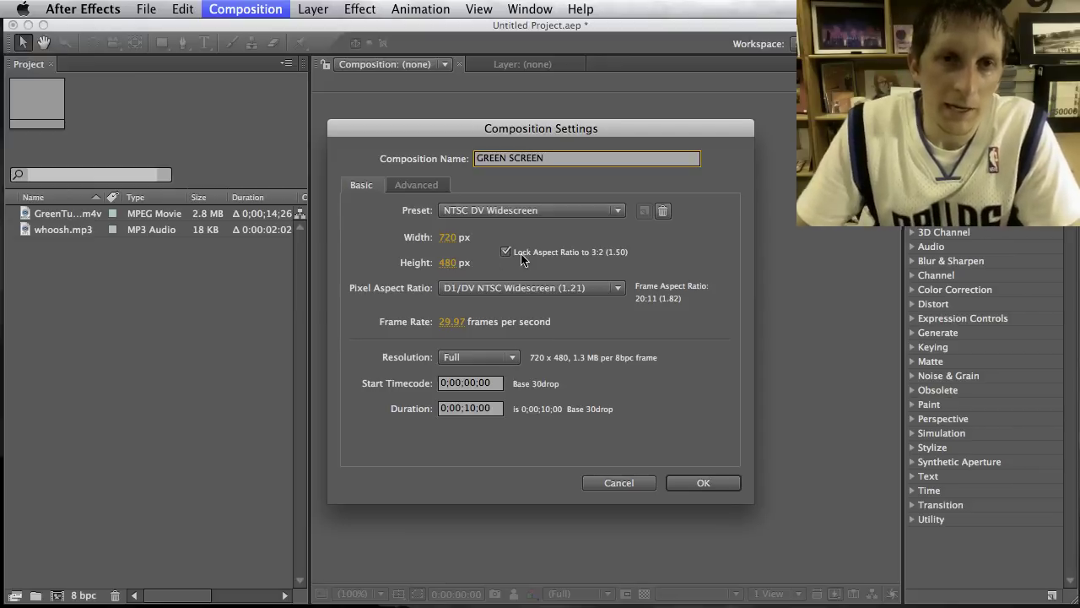
click(502, 209)
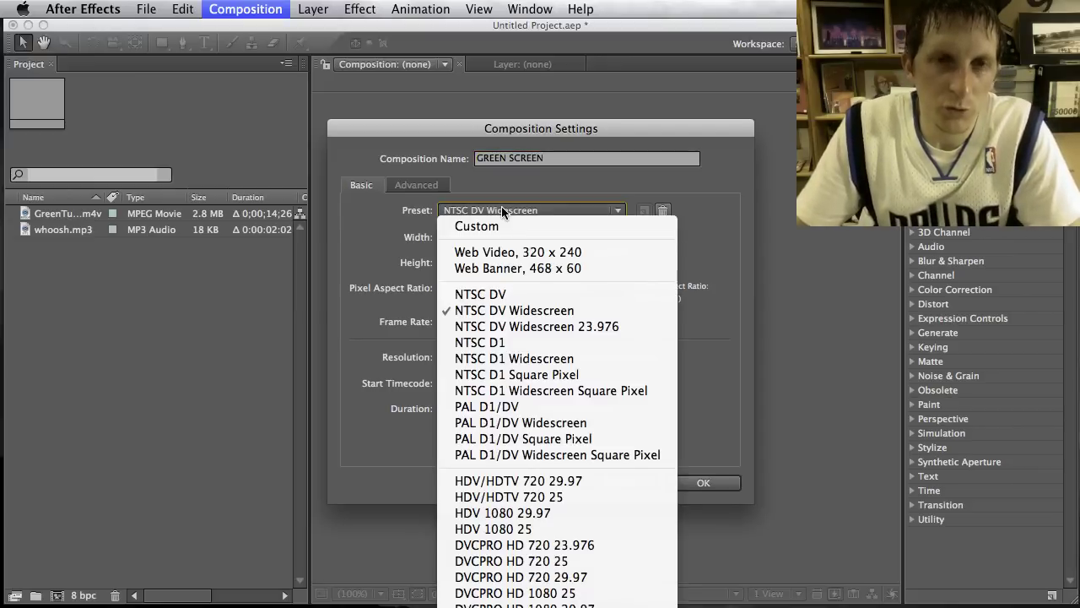
click(512, 311)
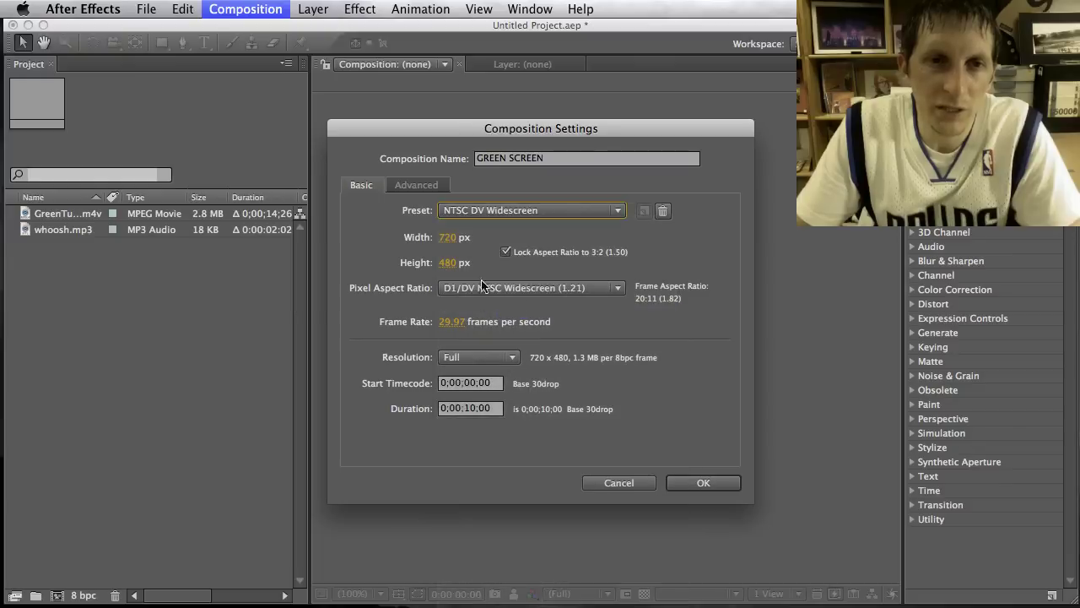
click(705, 485)
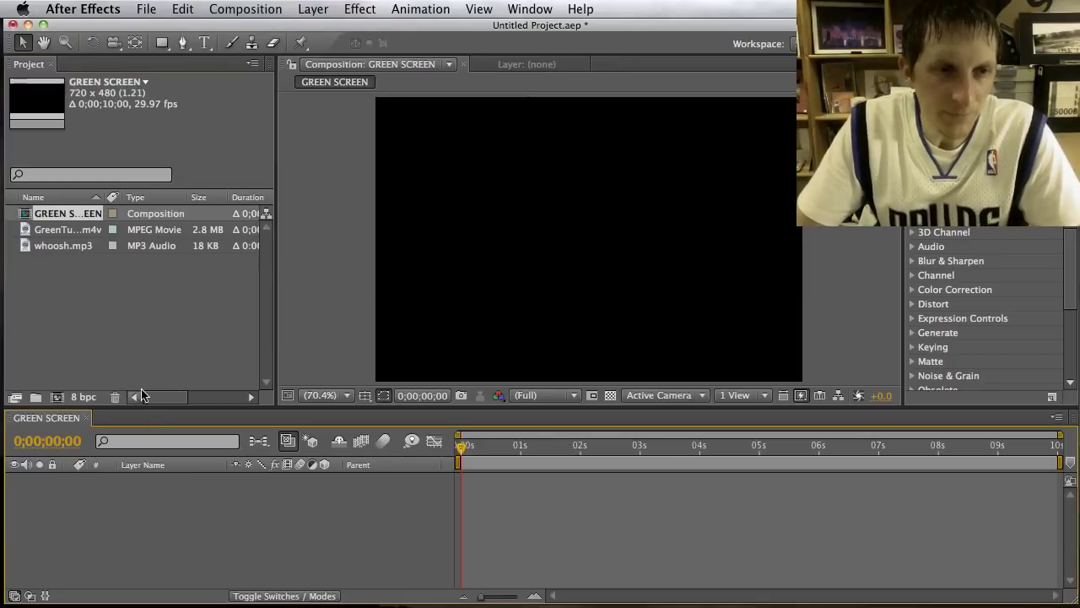
Step: Add the GreenTutorialClips.m4v footage to the GREEN SCREEN composition's timeline as a layer
key(super+i)
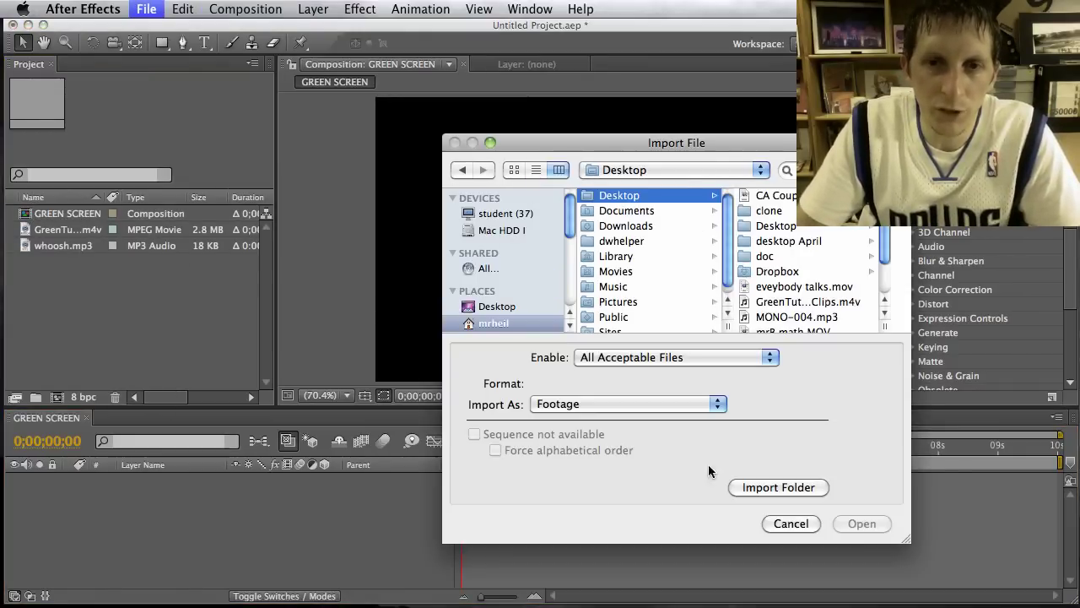
click(790, 523)
click(64, 236)
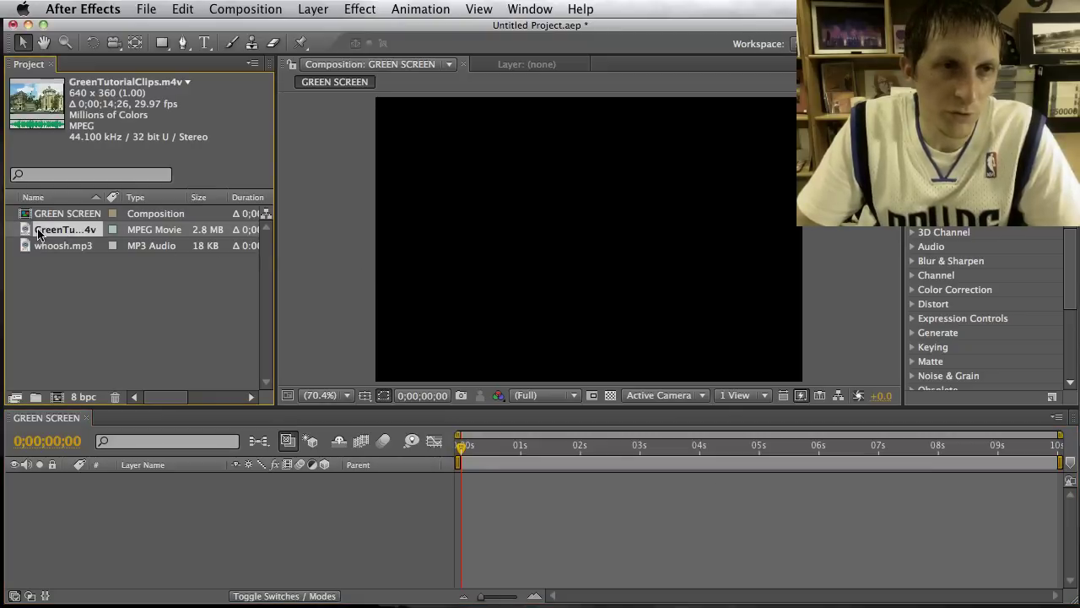
drag(37, 234, 106, 486)
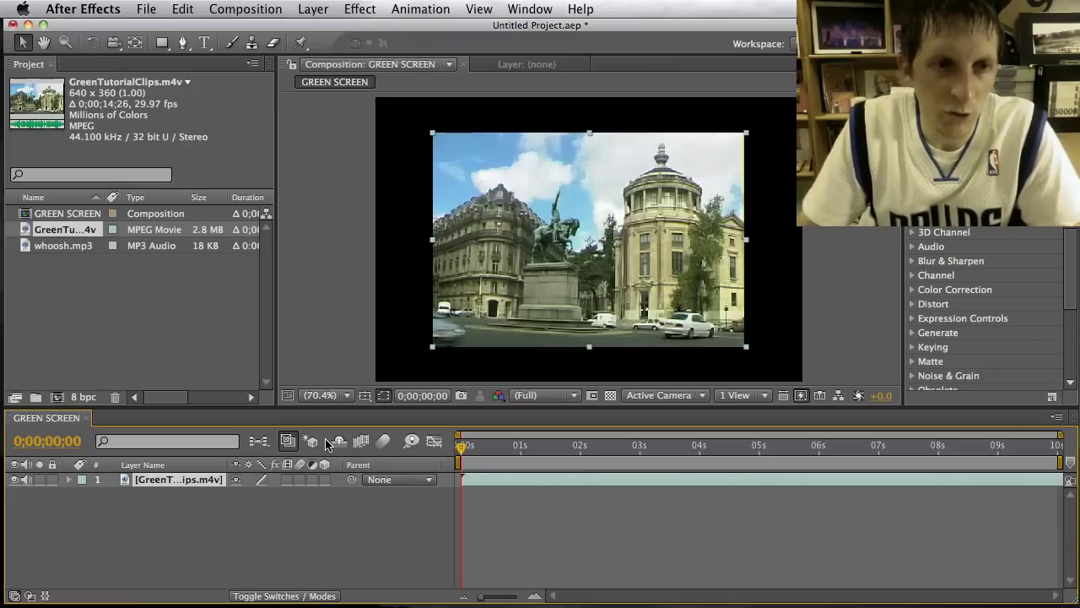
Step: Scale the clip layer to 137% so it fills the composition frame
key(s)
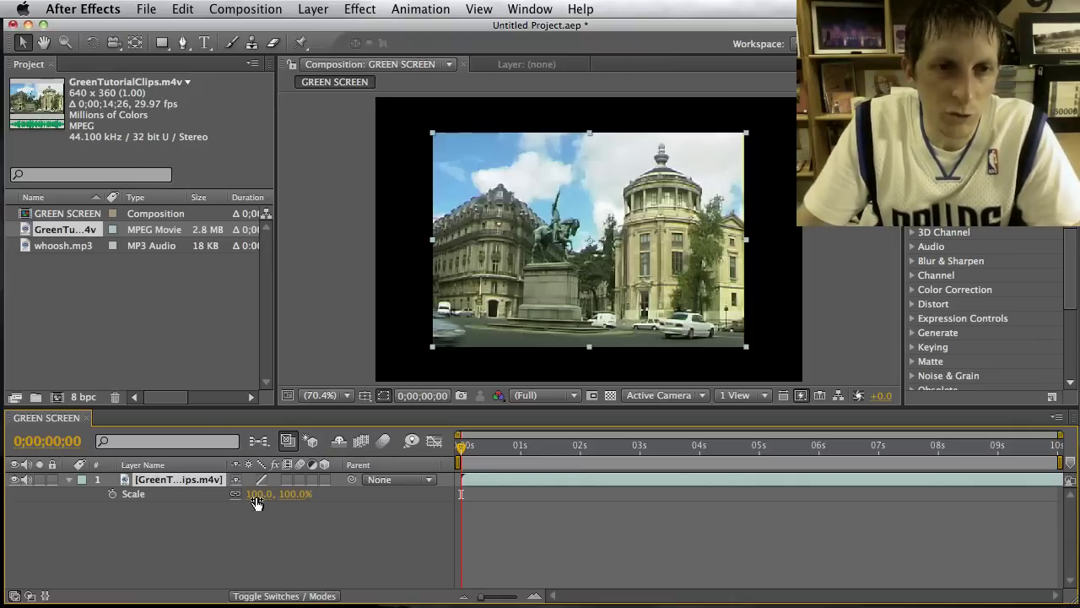
drag(255, 498, 289, 499)
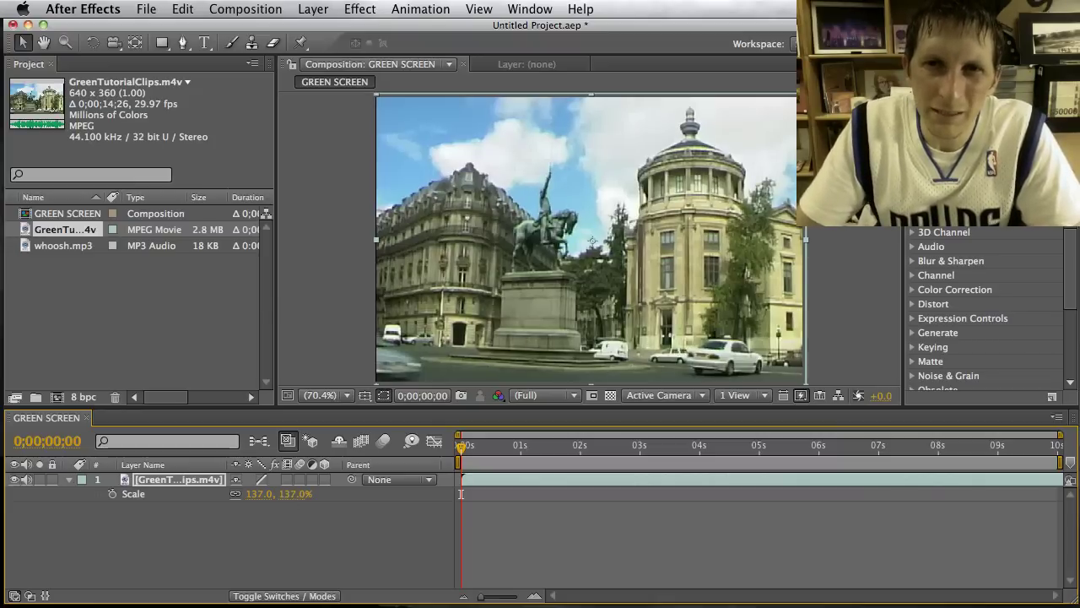
drag(806, 97, 692, 102)
key(super+z)
click(841, 255)
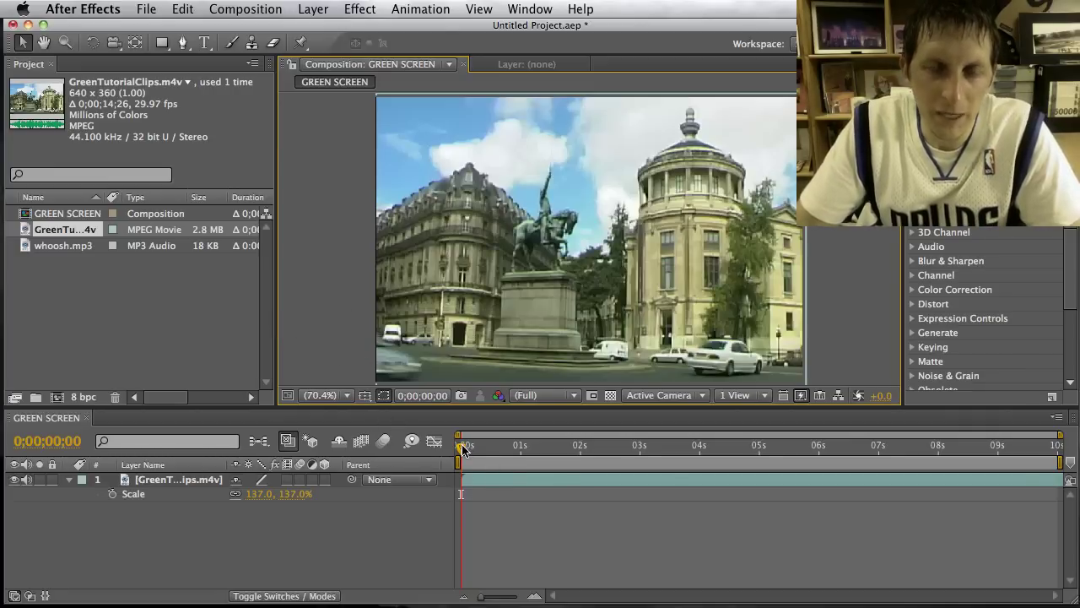
Step: Split the clip layer at 0;00;07;08, where the city shot changes to the green-screen footage, and check the cut
drag(462, 448, 896, 460)
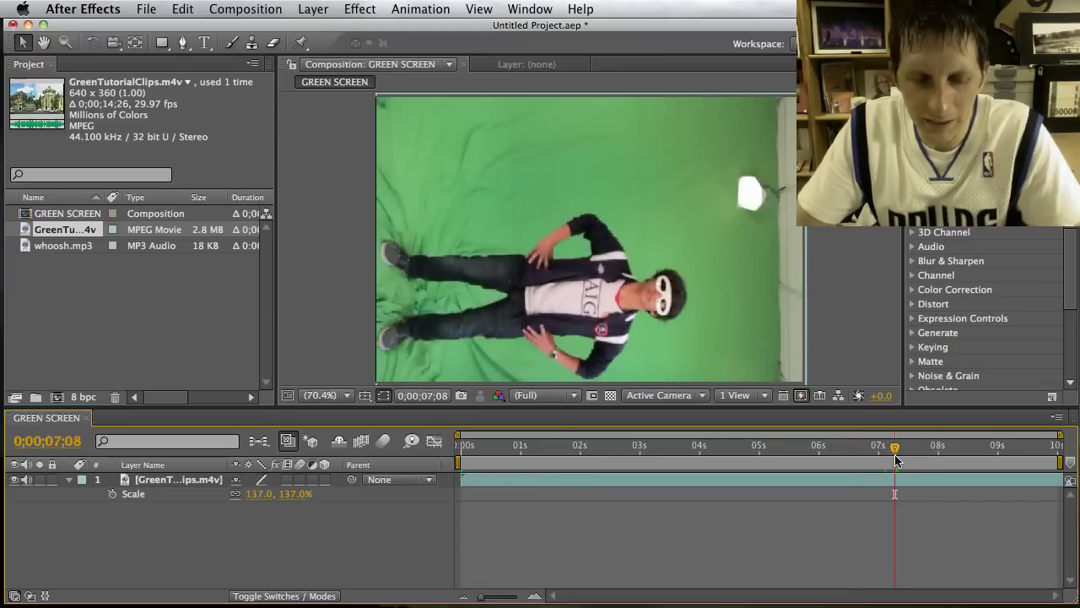
key(super+shift+d)
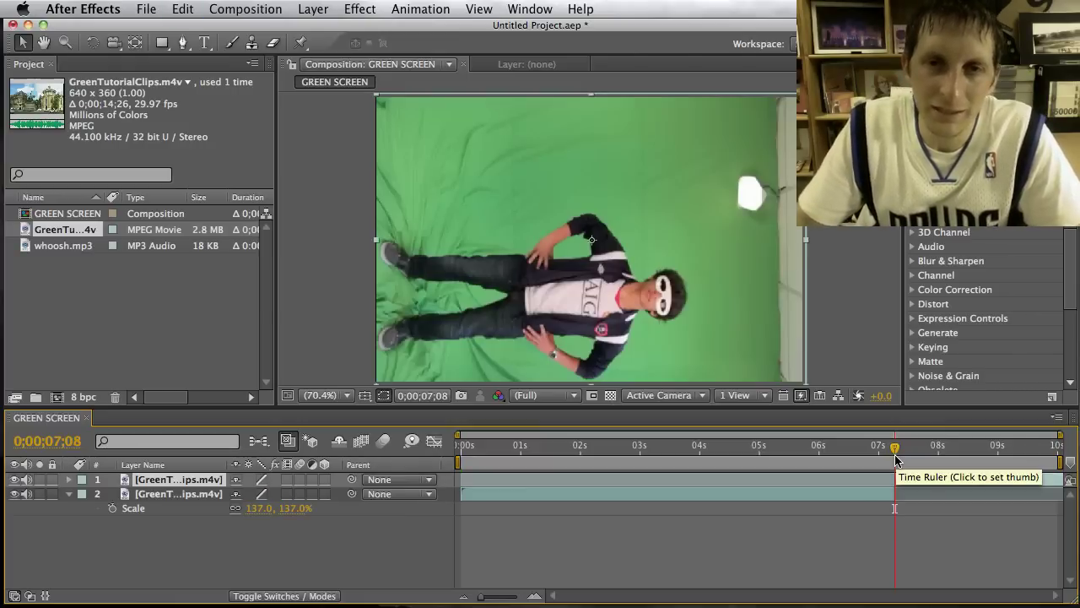
key(Page_Up)
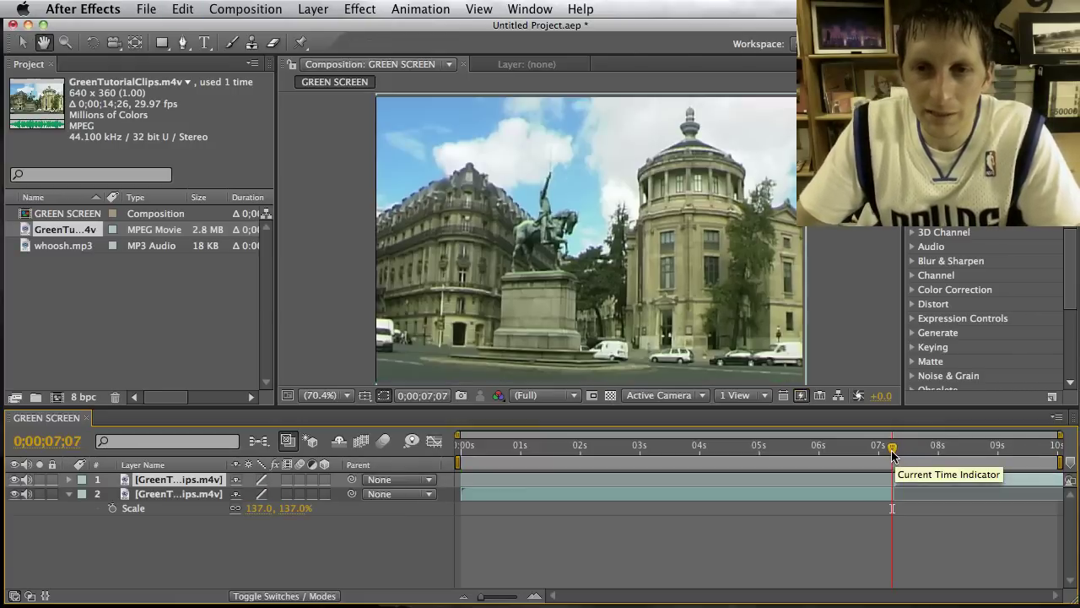
key(space)
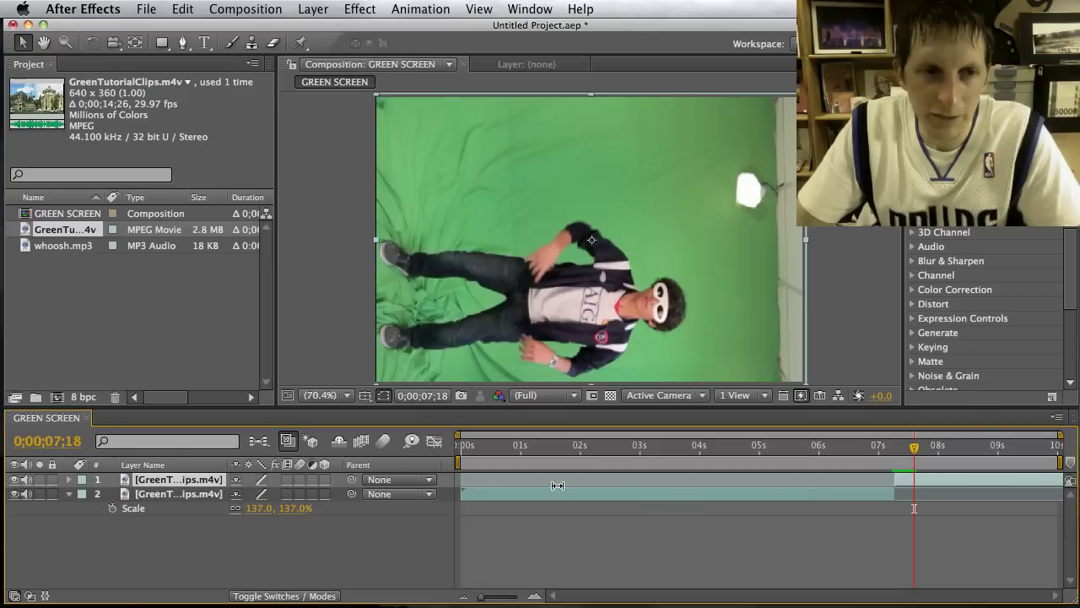
Step: Rename the lower layer containing the city footage as Background
click(604, 497)
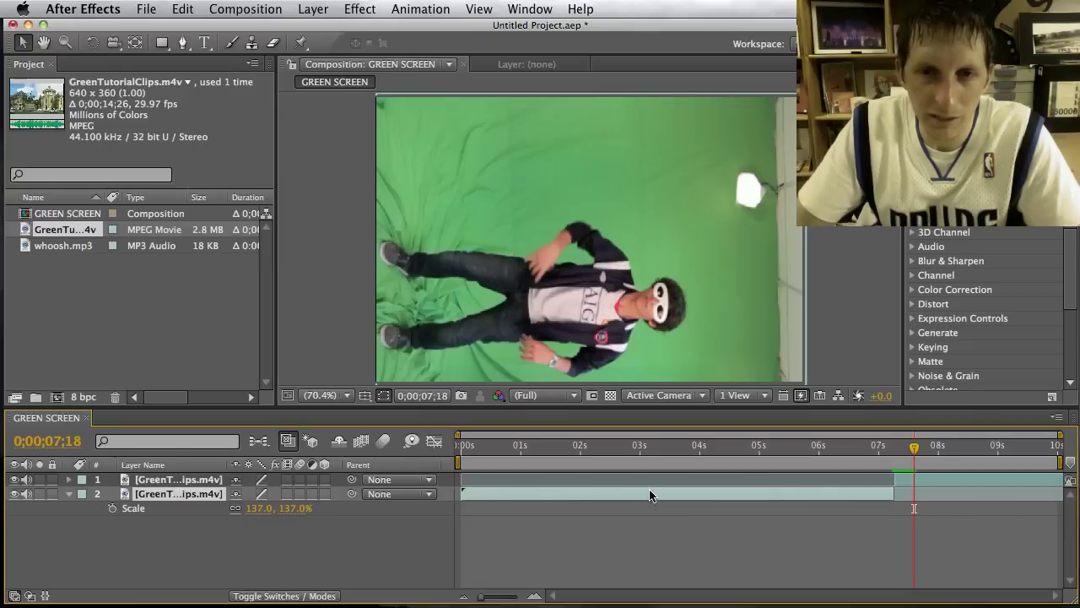
right_click(145, 499)
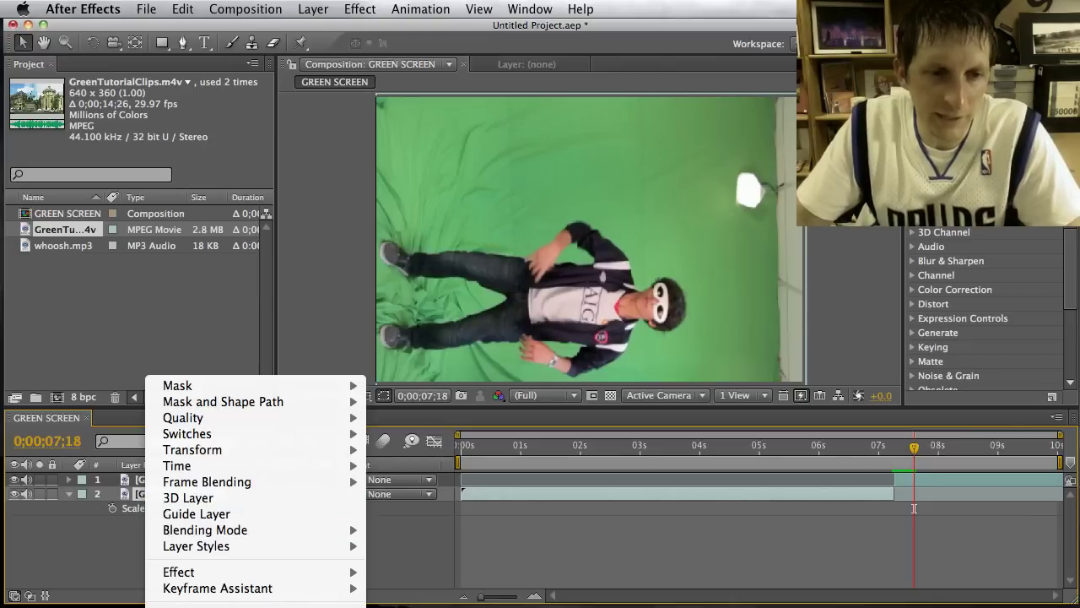
click(203, 606)
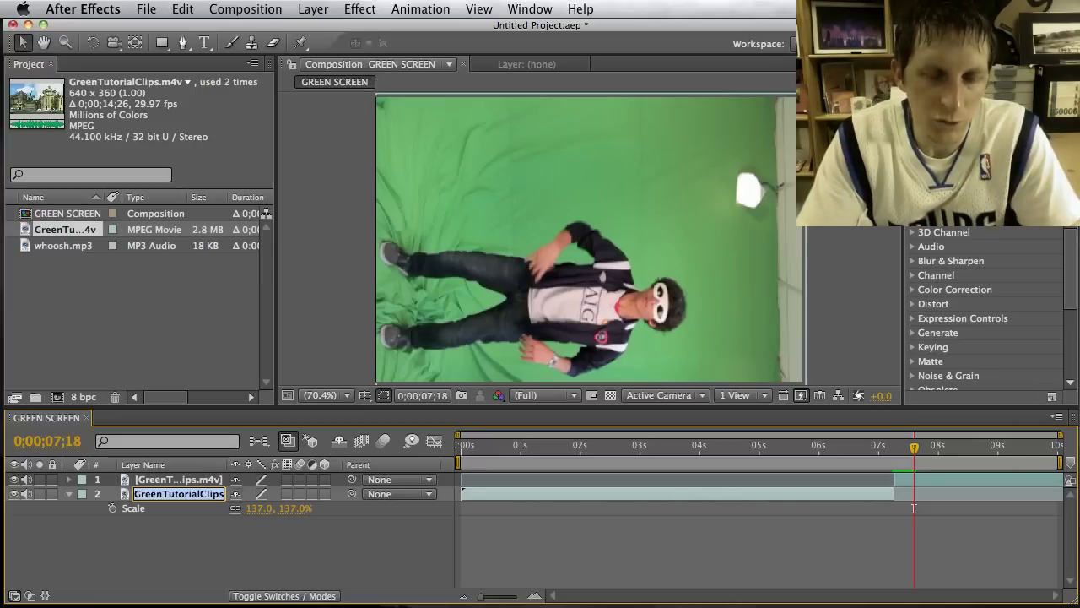
text(Backgroun)
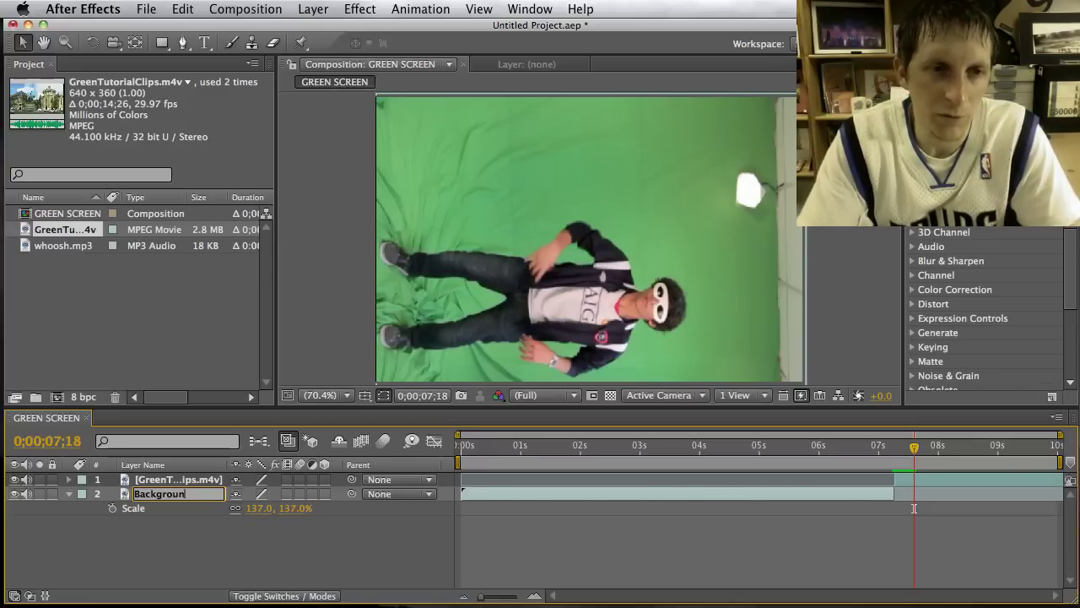
text(d)
click(635, 522)
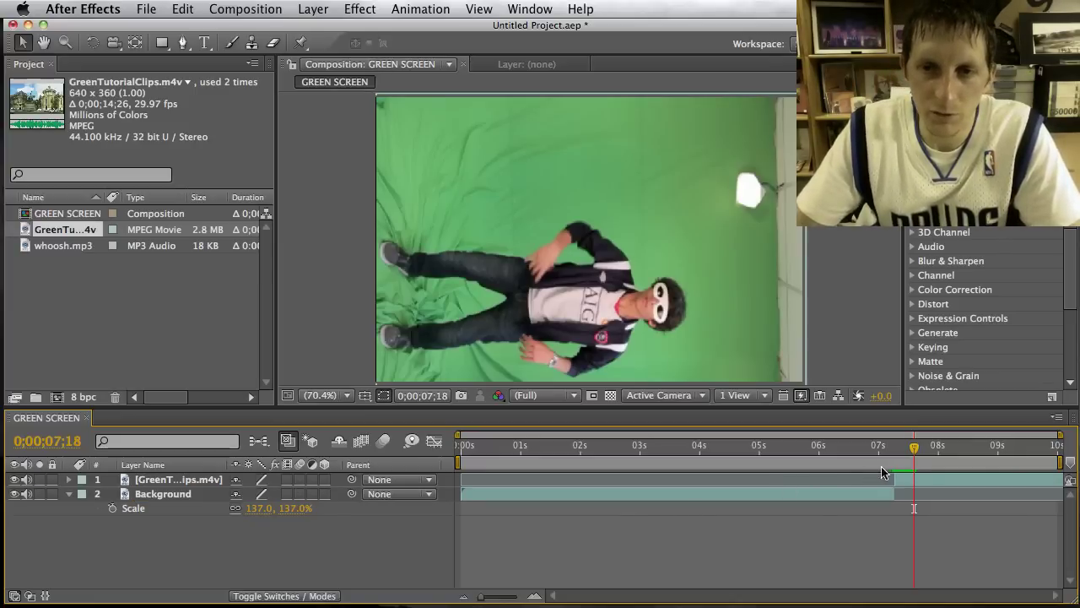
Step: Split the green-screen layer at 0;00;09;05 and move its standing segment to the start of the timeline
drag(915, 451, 1010, 453)
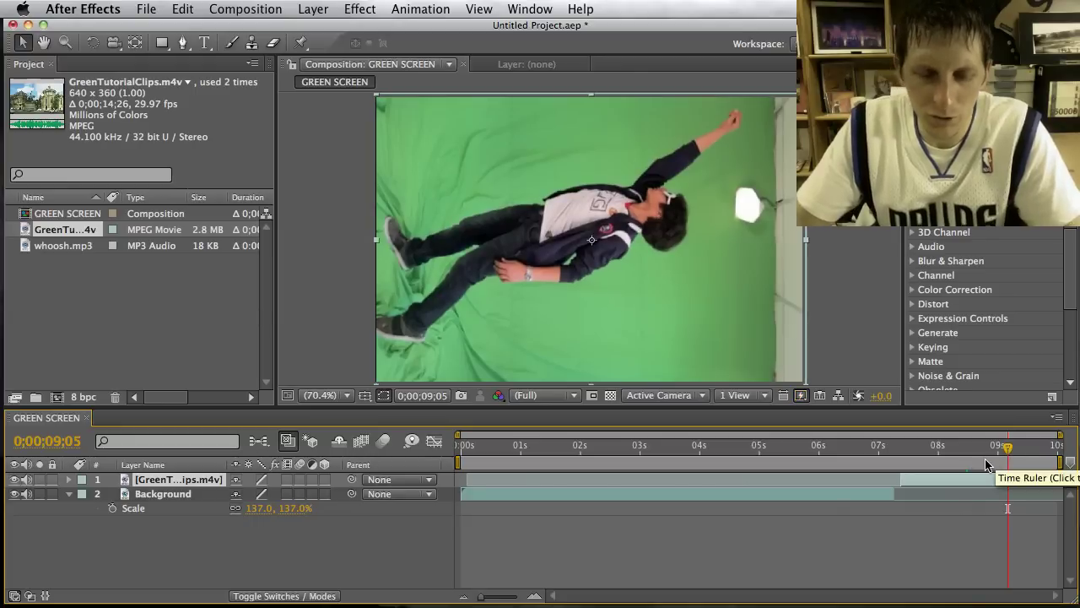
key(super+shift+d)
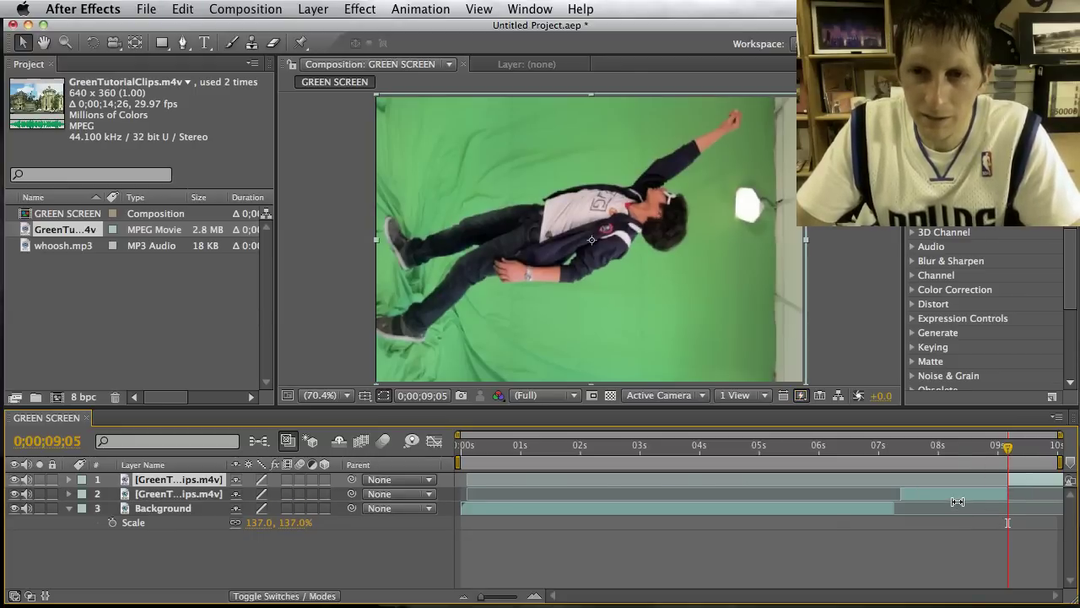
drag(954, 501, 561, 497)
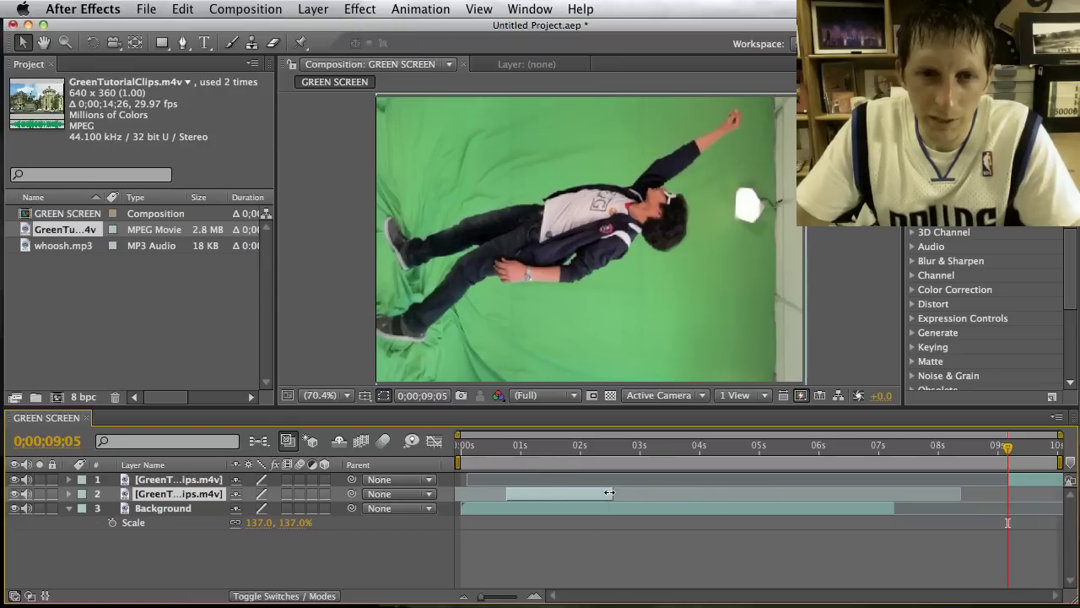
drag(579, 446, 571, 450)
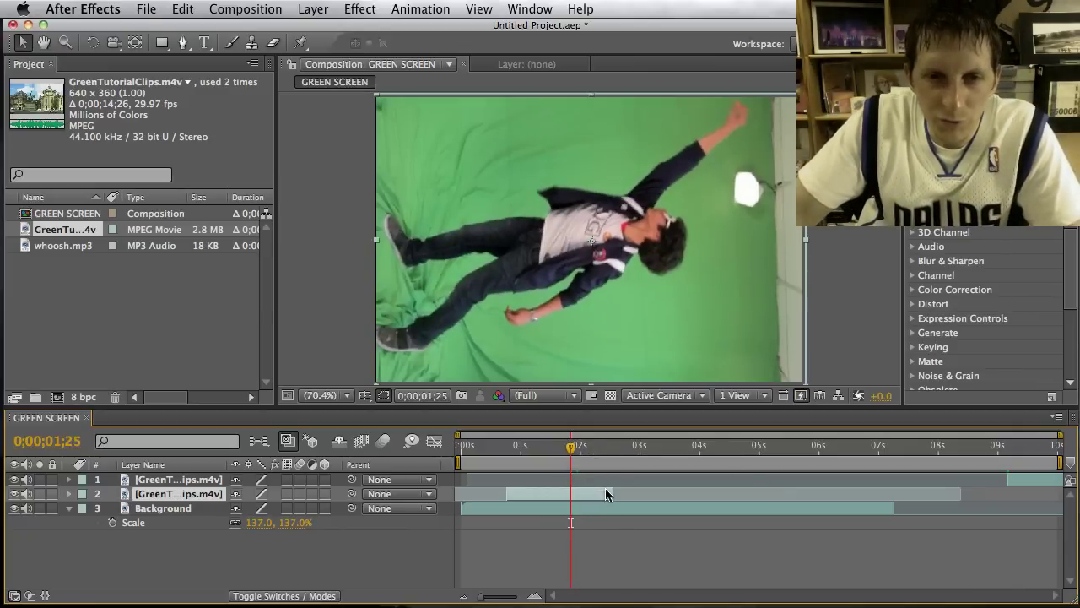
drag(566, 453, 611, 492)
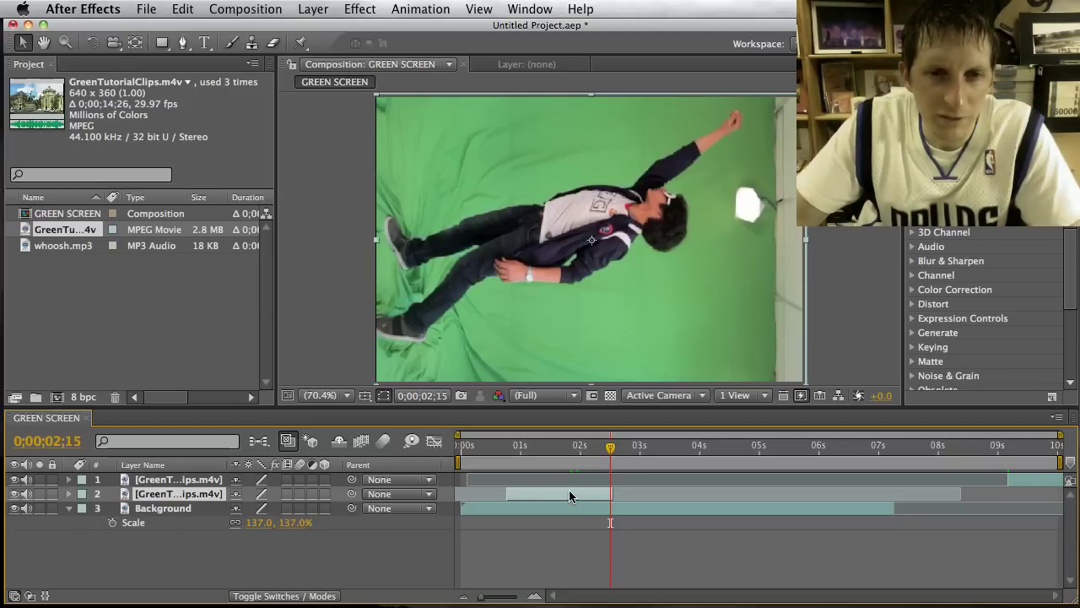
drag(569, 490, 530, 490)
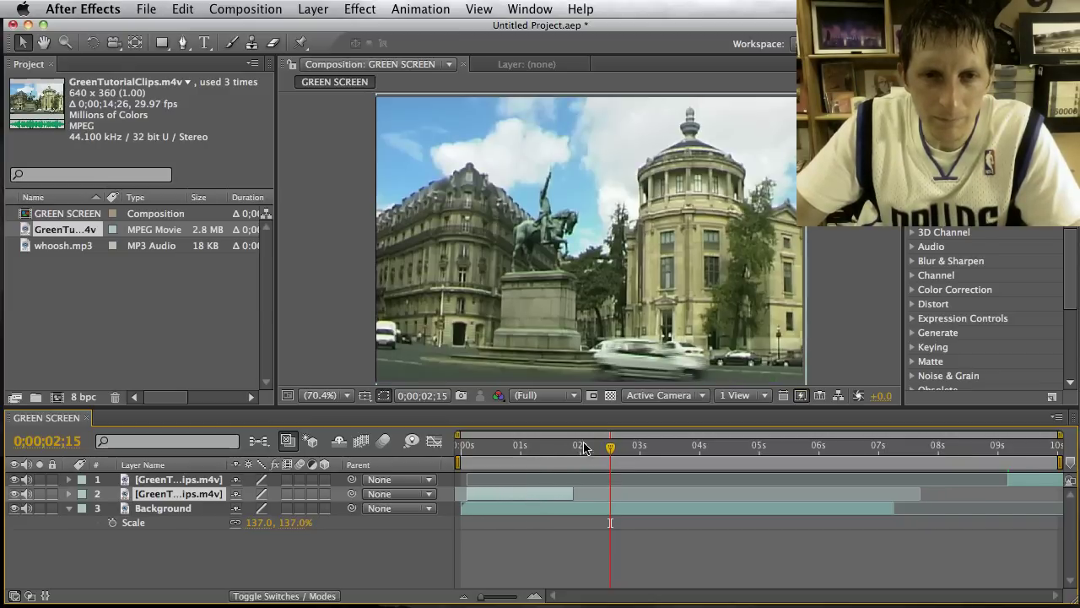
drag(612, 447, 535, 448)
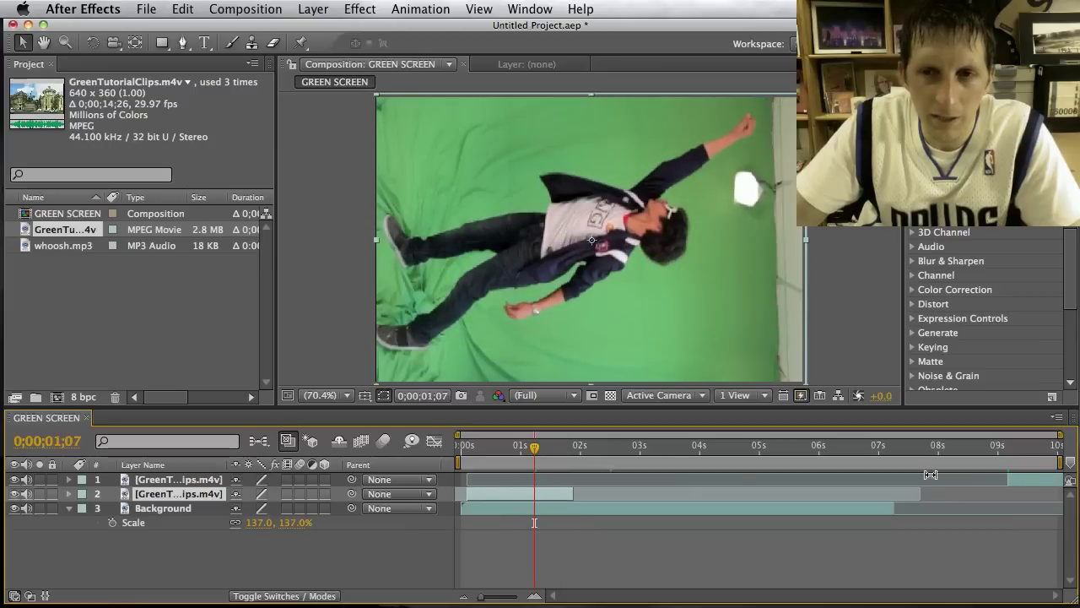
Step: Move the flying green-screen segment earlier so it starts at about 2 seconds, just after the standing segment
drag(1038, 488, 623, 482)
drag(535, 447, 620, 454)
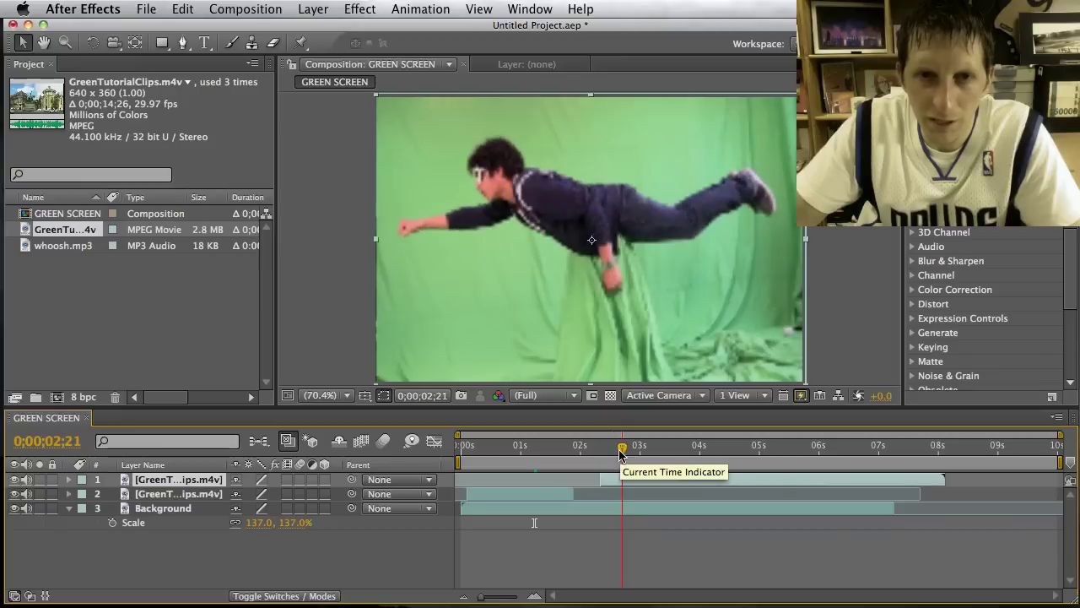
click(530, 448)
drag(647, 481, 625, 481)
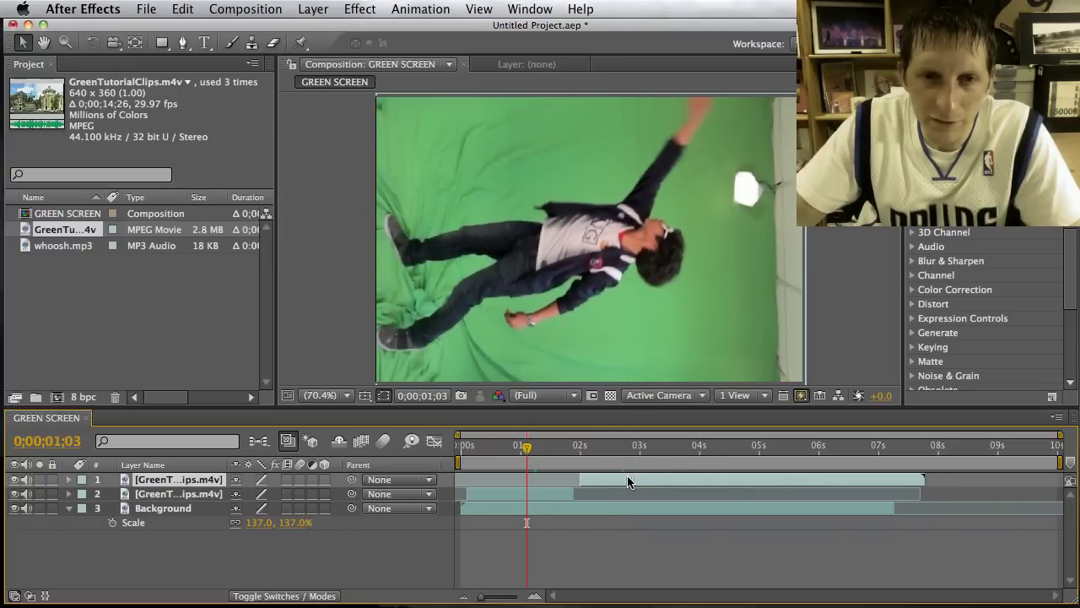
click(603, 448)
click(532, 456)
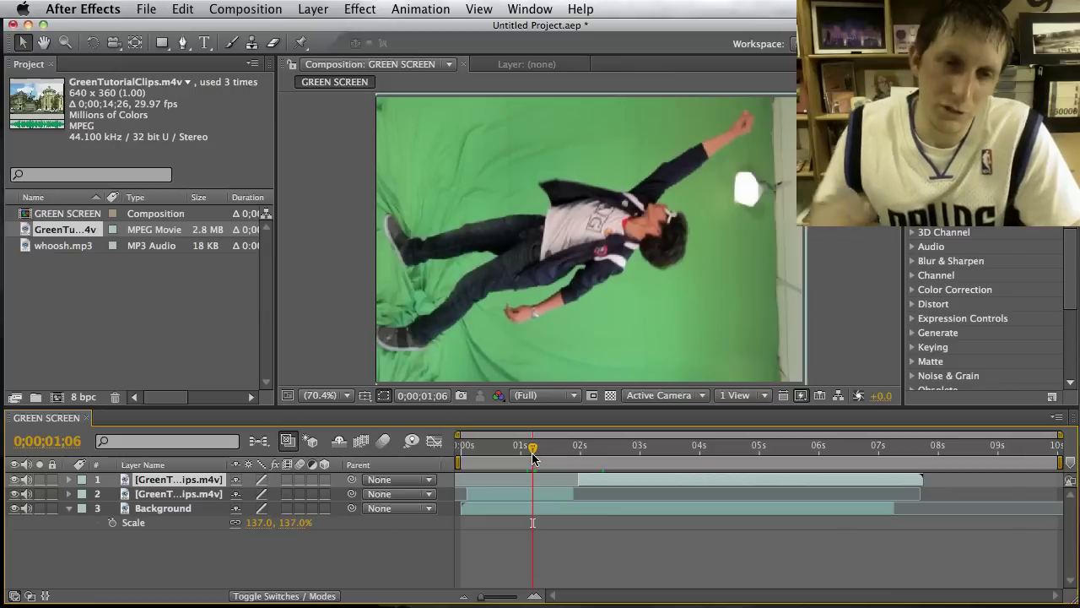
click(611, 454)
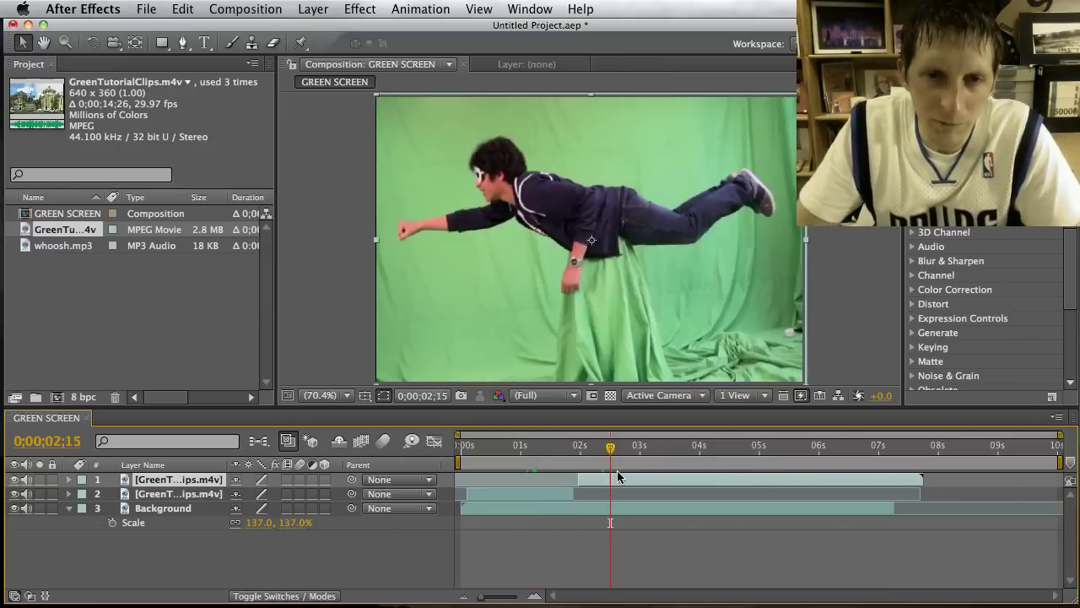
Step: Butt the flying segment against the standing segment's end and split it at 0;00;04;19, where the front-facing shot begins
drag(617, 481, 738, 462)
key(super+shift+d)
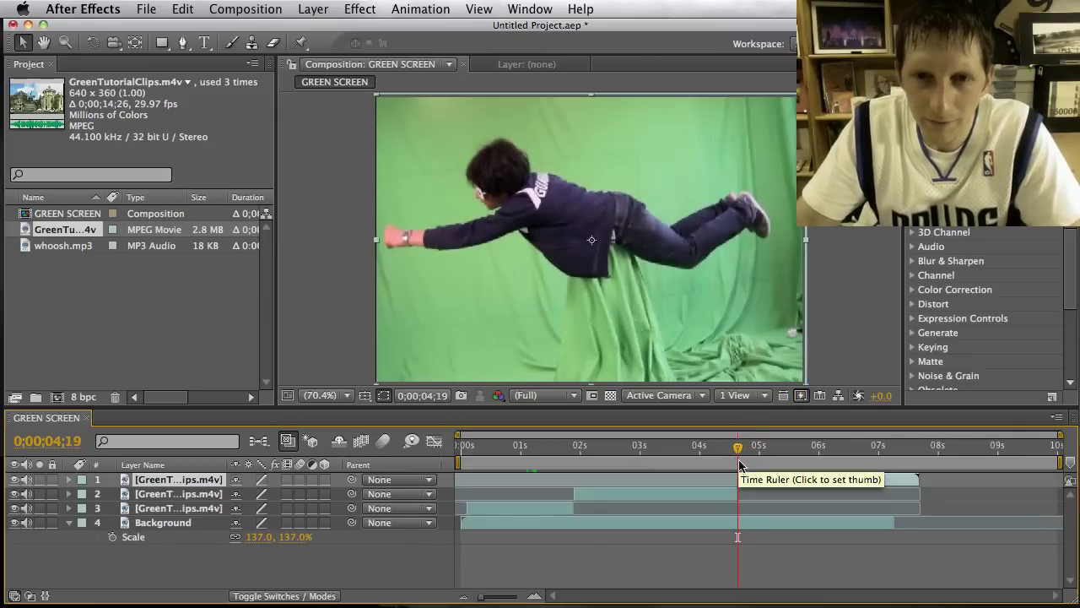
drag(738, 450, 759, 452)
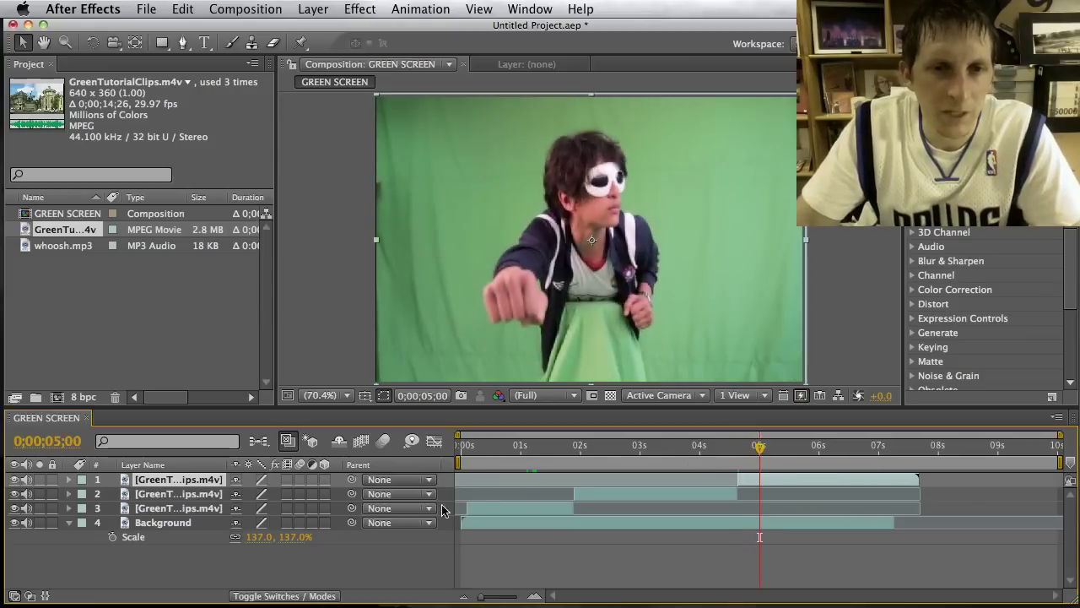
Step: Rename the standing green-screen segment's layer as Up
click(188, 510)
right_click(188, 510)
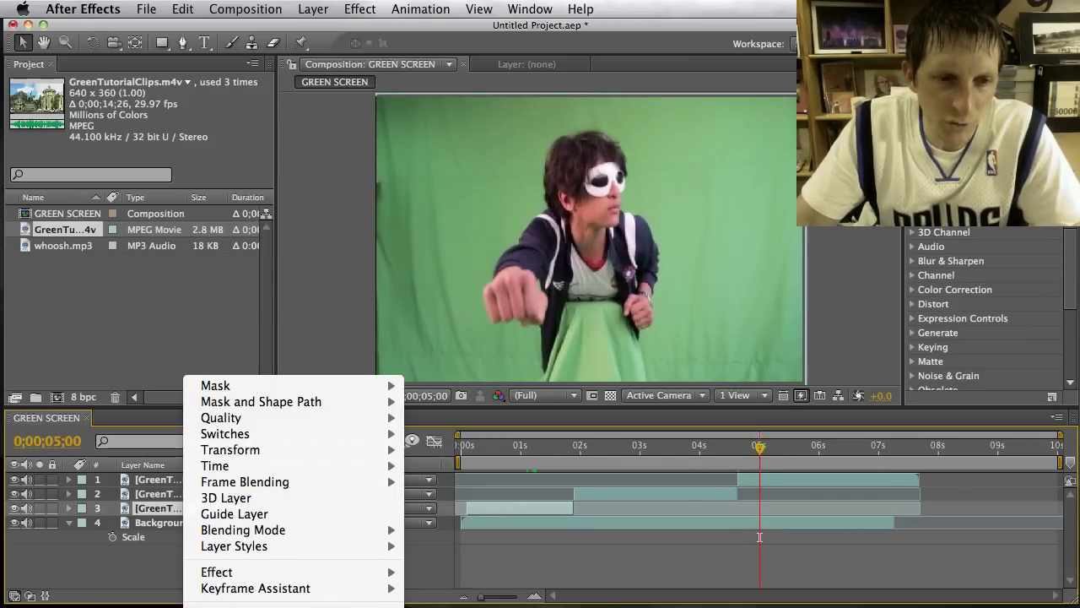
key(Escape)
key(Return)
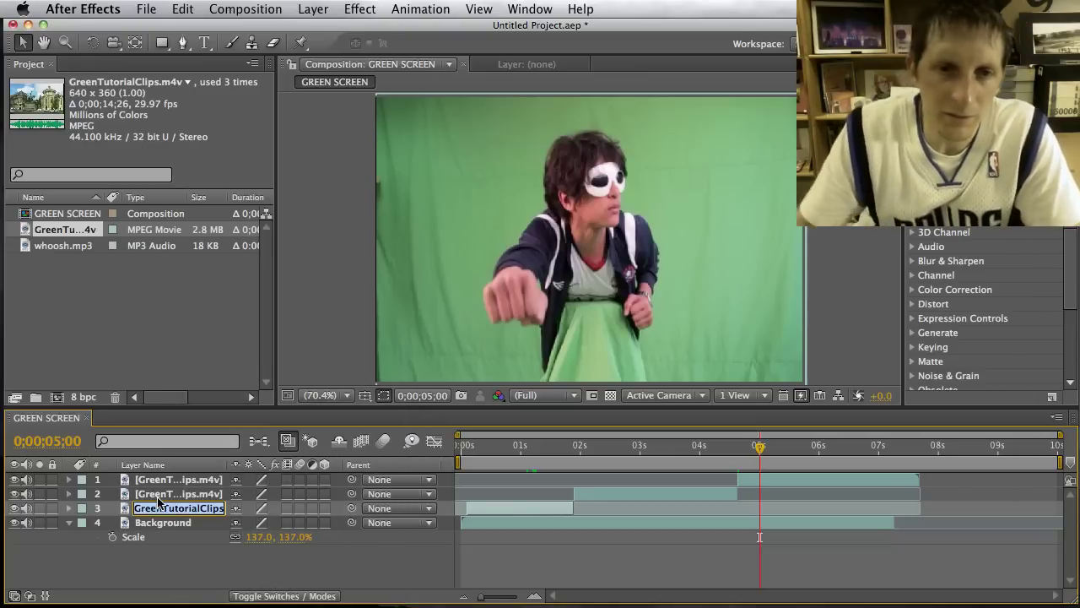
click(517, 448)
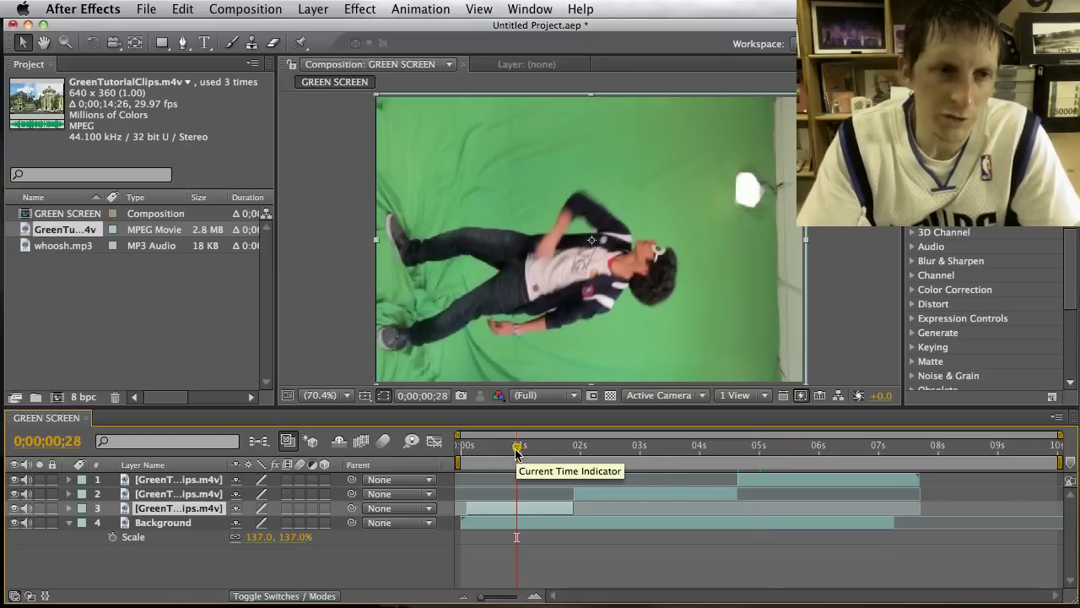
right_click(205, 509)
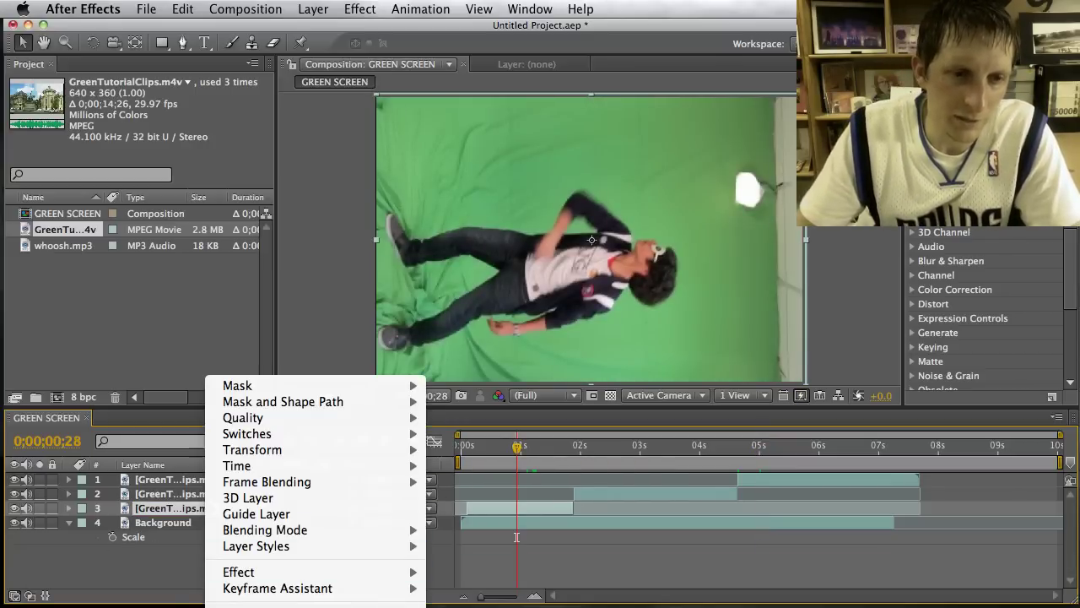
click(245, 607)
text(Up)
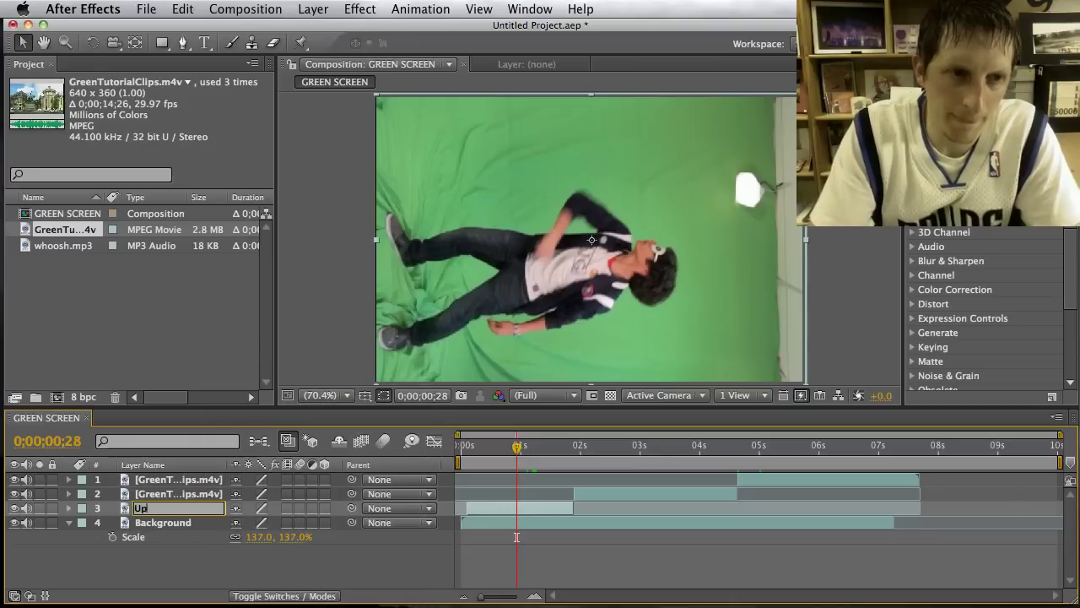
Step: Rename the layer of the side-view flying segment as Flying
click(617, 445)
right_click(186, 494)
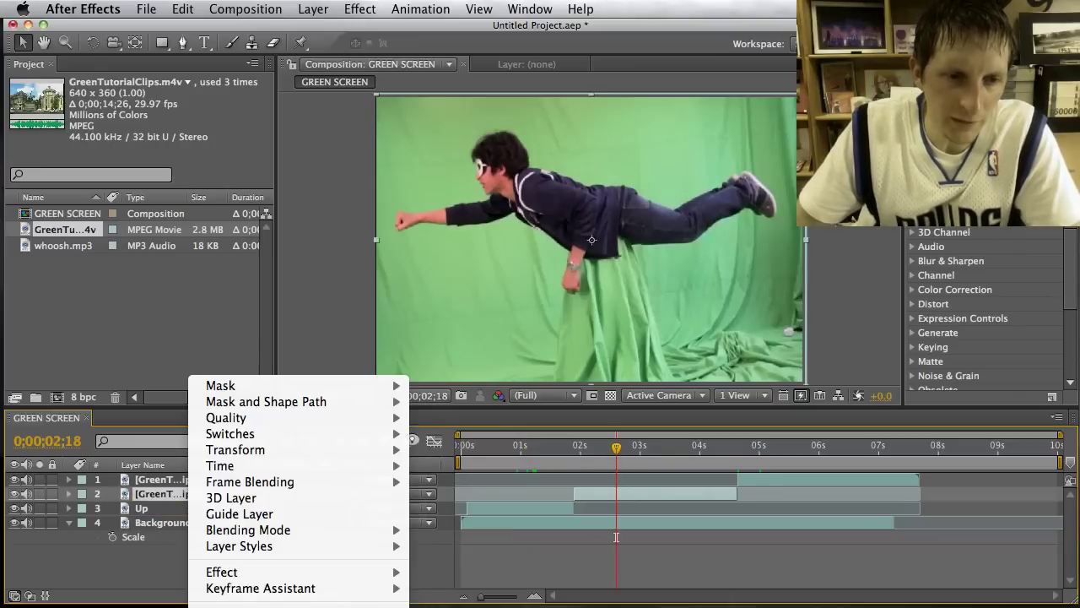
click(245, 607)
text(lying)
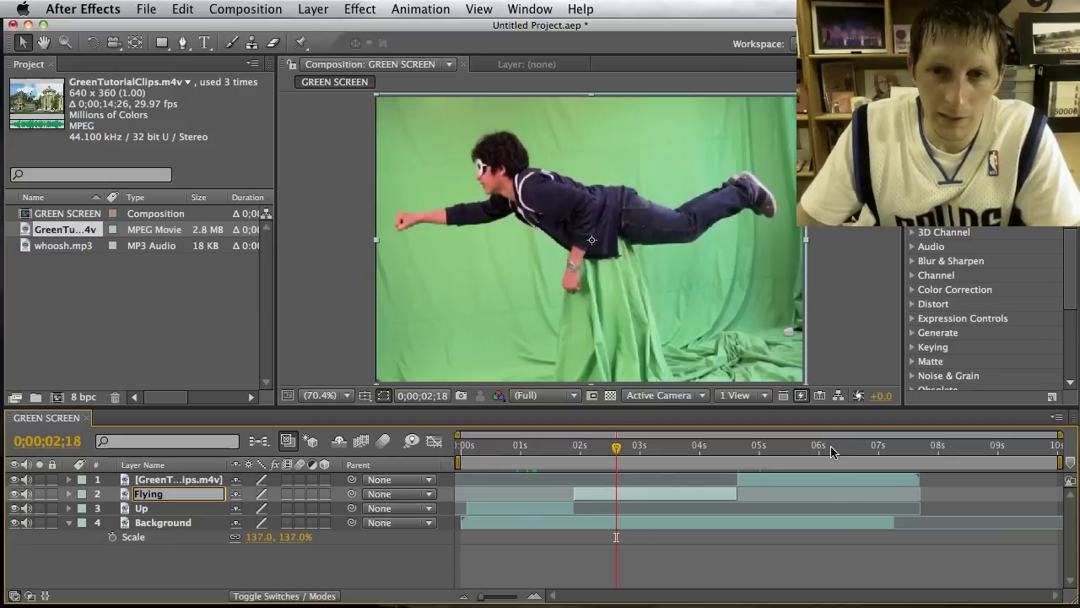
Step: Rename the layer of the front-facing segment, which plays around 6 seconds, as headon
click(832, 452)
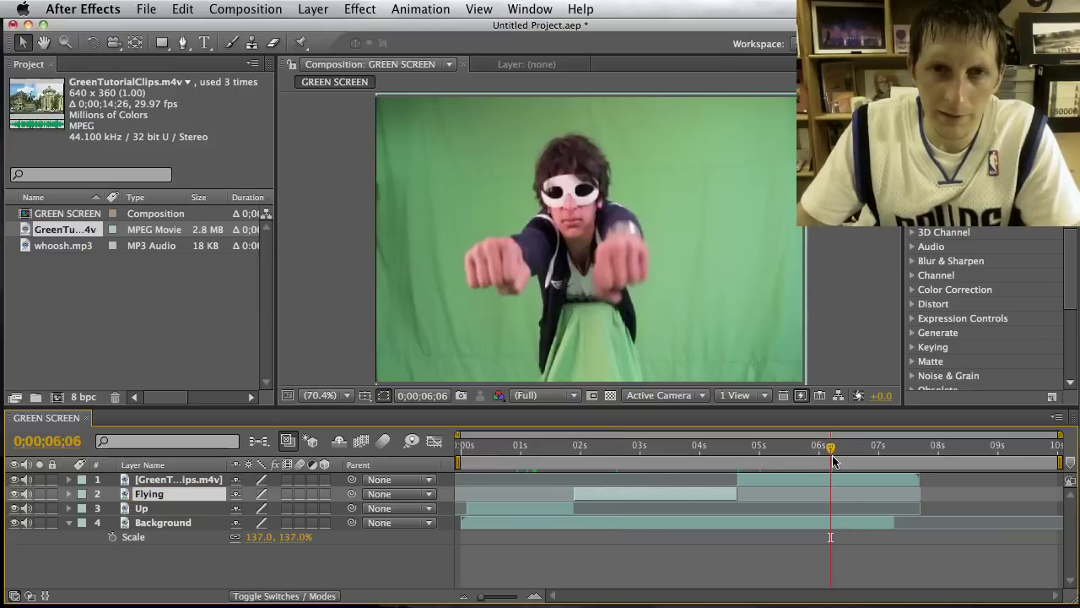
click(166, 480)
right_click(166, 480)
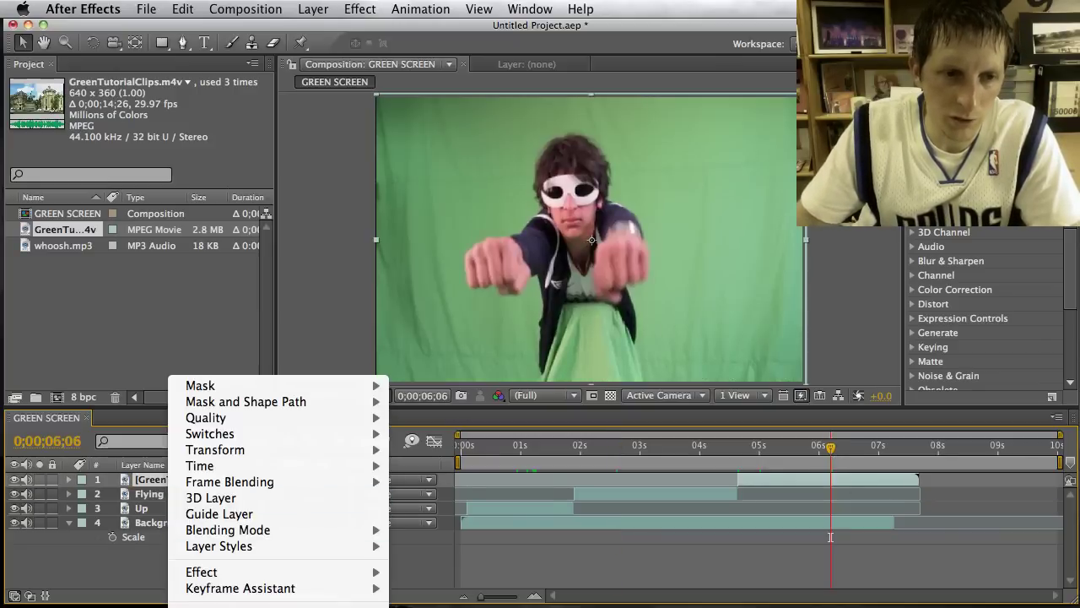
key(Escape)
key(Return)
text(headon)
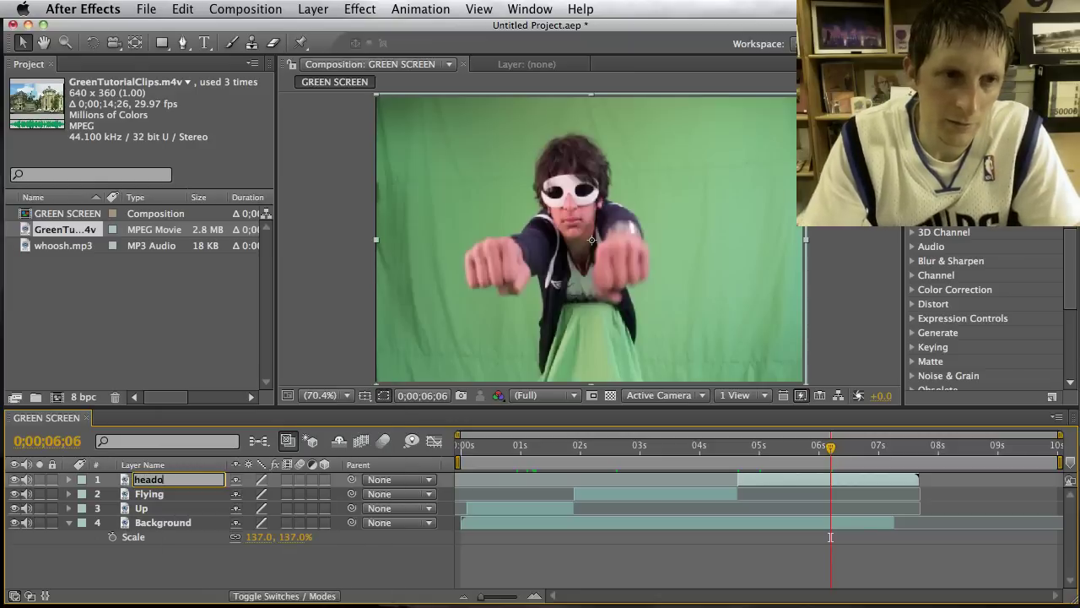
Step: At 0;00;01;06, apply Keylight (1.2) to the Up layer and sample the green backdrop as its screen colour
click(556, 447)
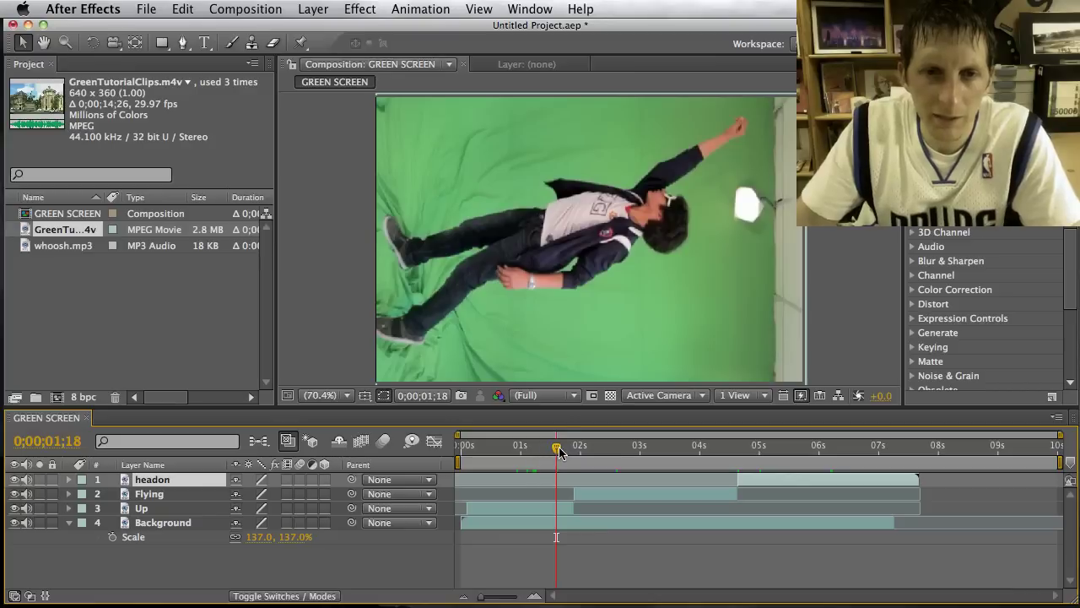
click(525, 449)
click(517, 450)
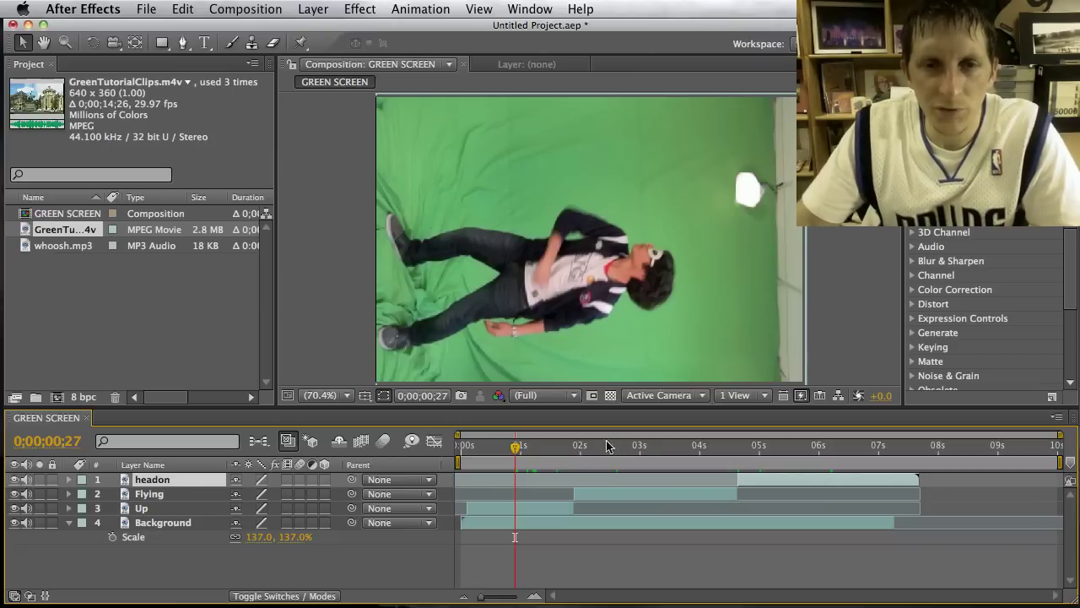
drag(518, 448, 532, 445)
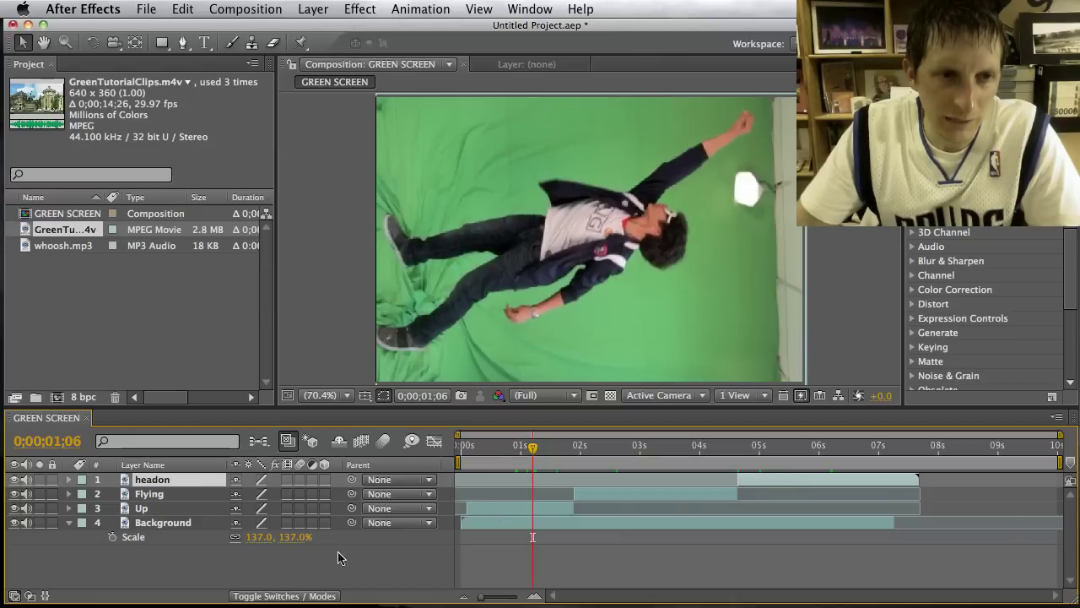
click(490, 507)
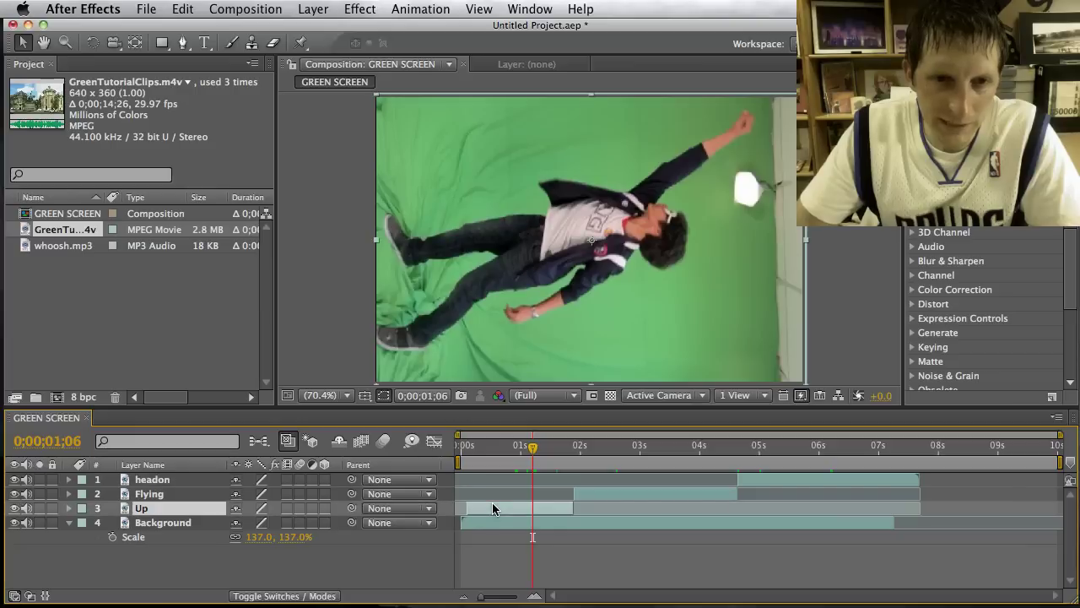
click(313, 9)
mouse_move(363, 10)
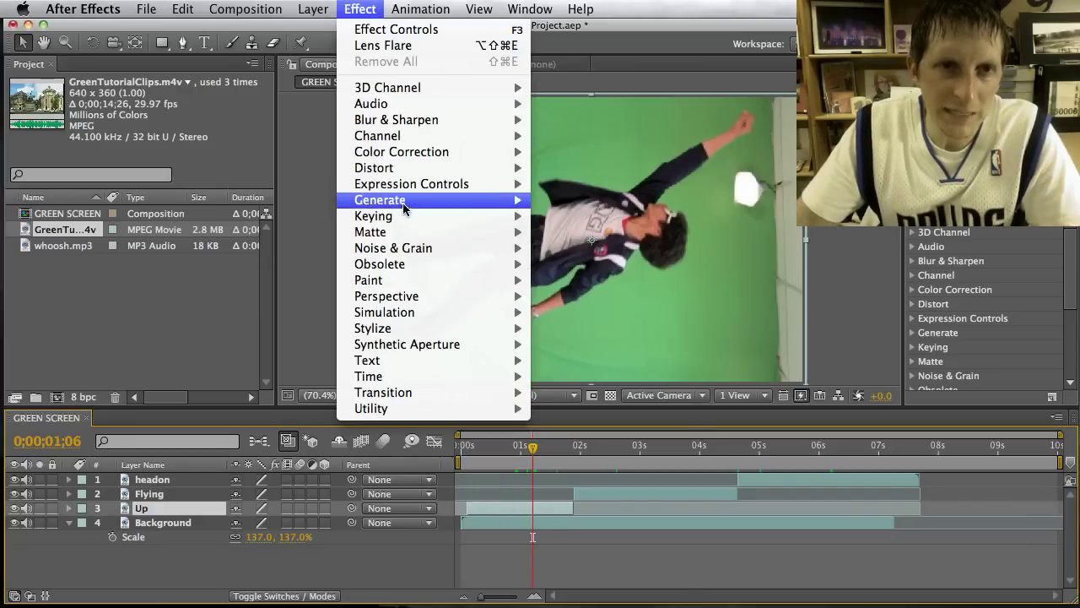
mouse_move(405, 217)
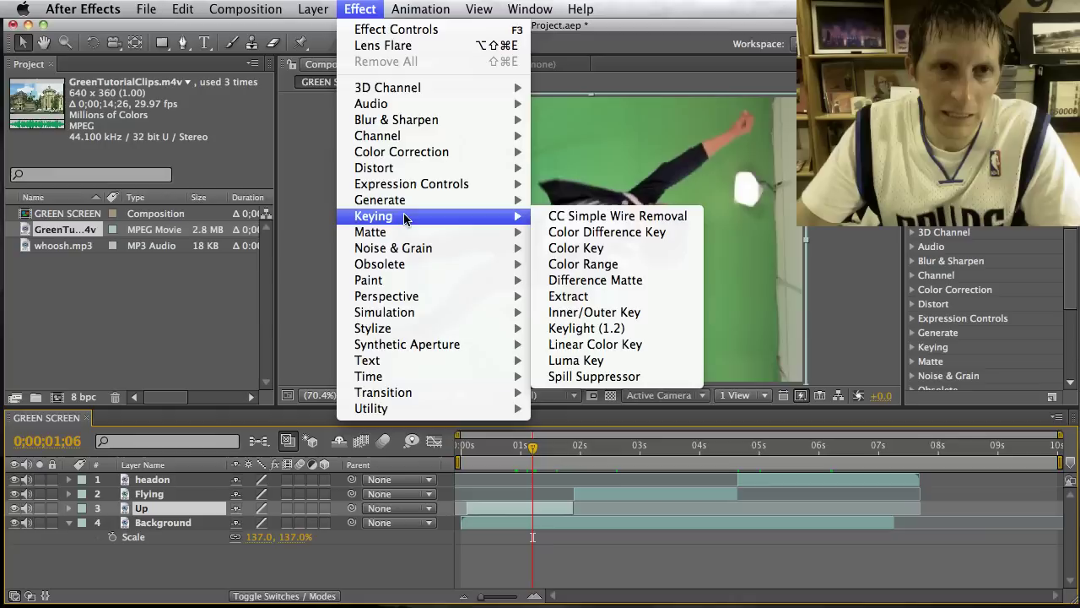
click(633, 329)
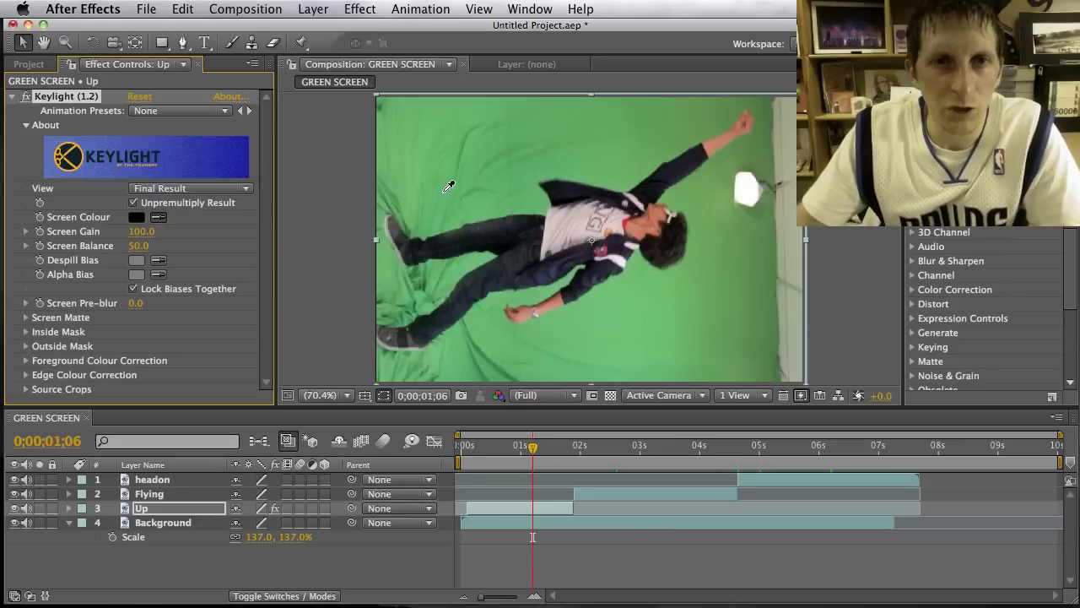
click(613, 158)
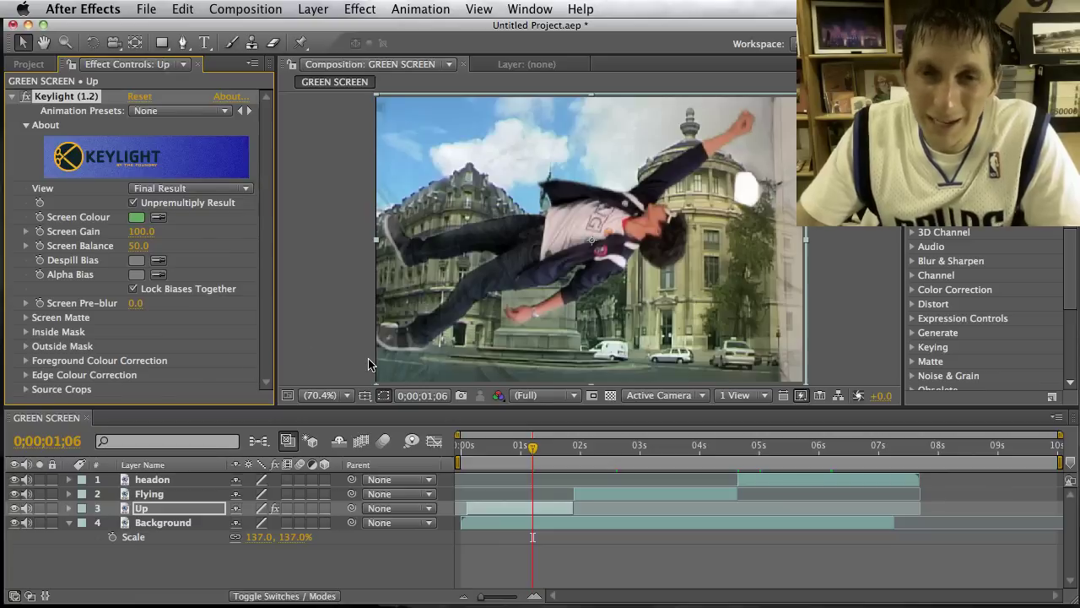
Step: Refine the Up layer's key by setting the screen matte's Clip Black to 35 and Screen Gain to 112
click(26, 319)
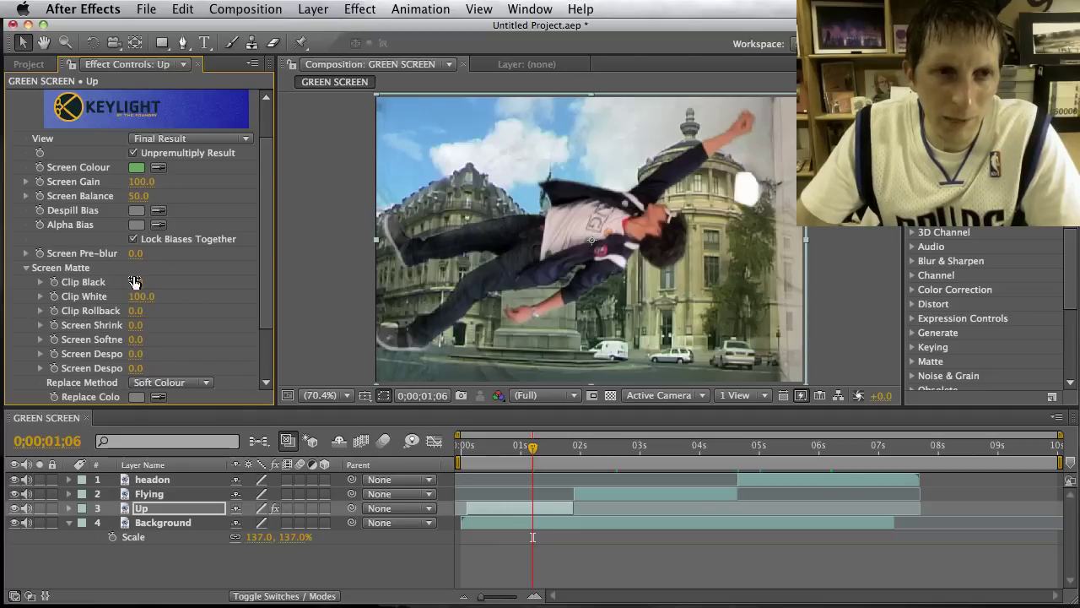
drag(135, 281, 164, 281)
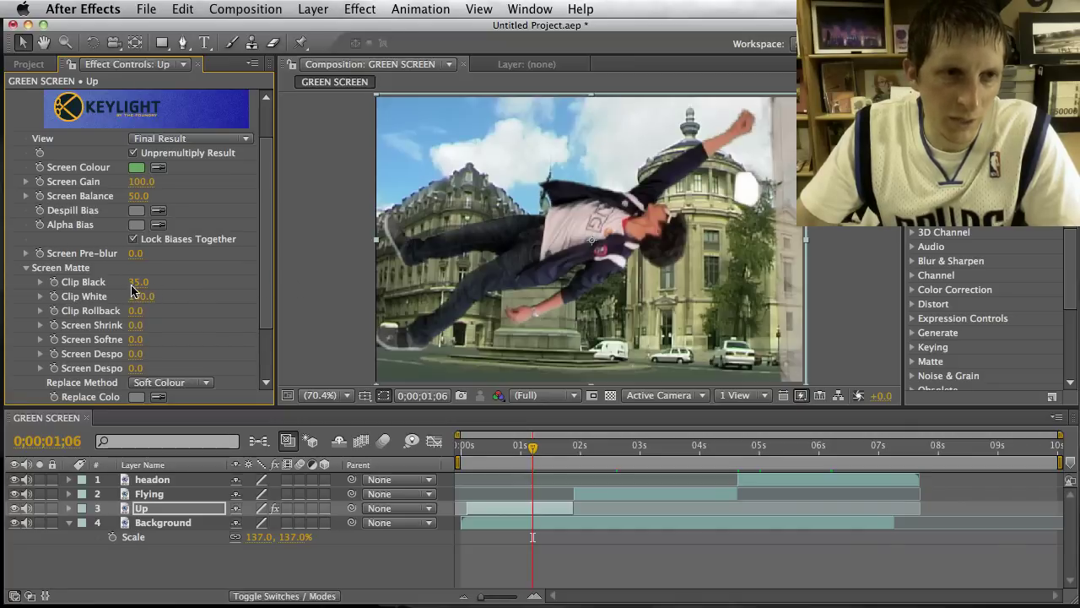
scroll(154, 247, up, 1)
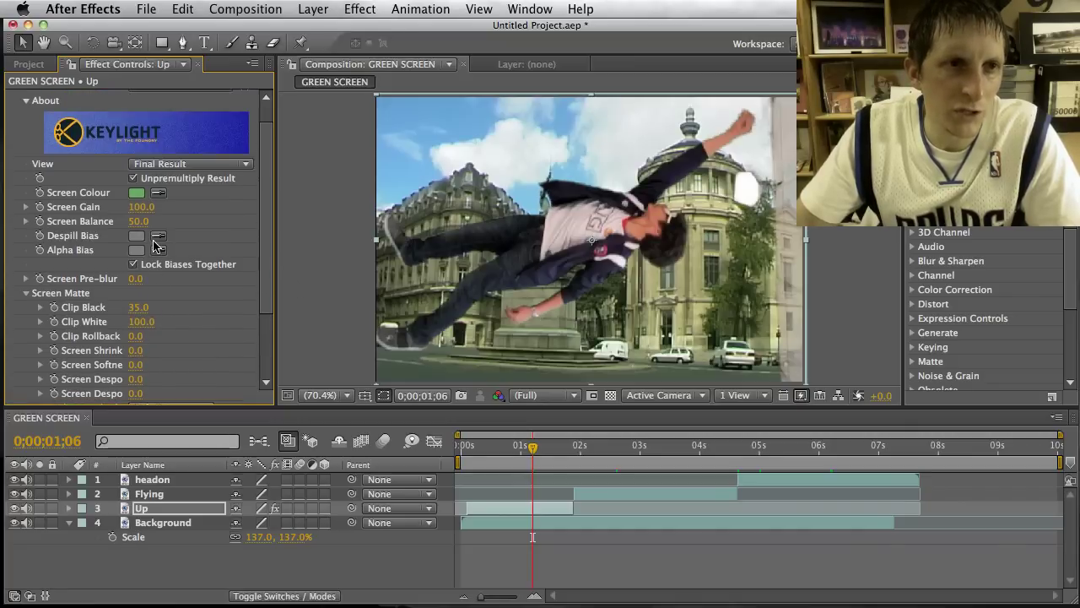
scroll(148, 220, up, 1)
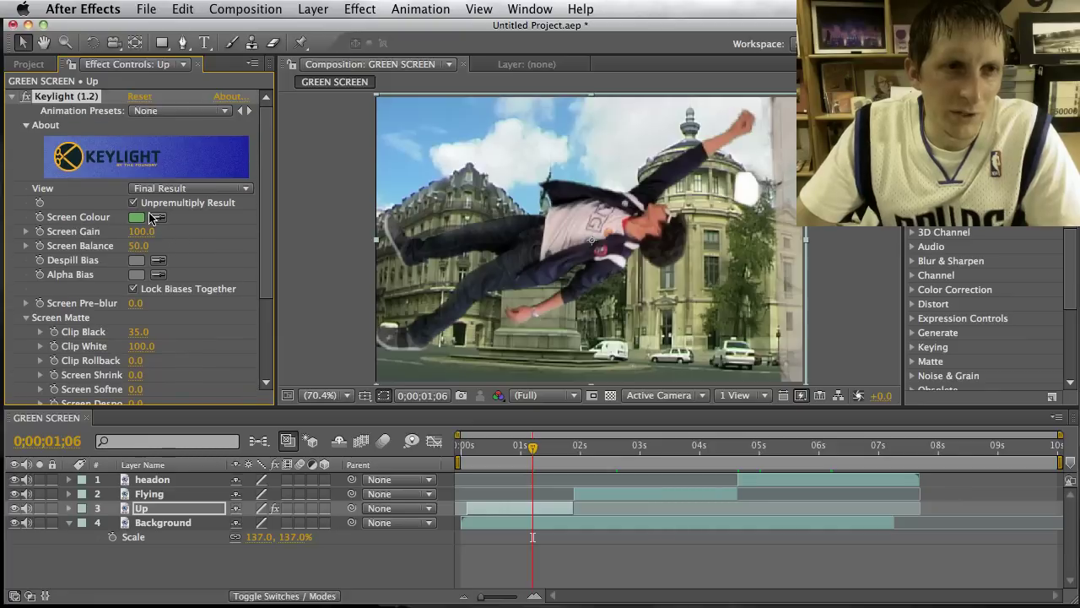
drag(142, 237, 152, 232)
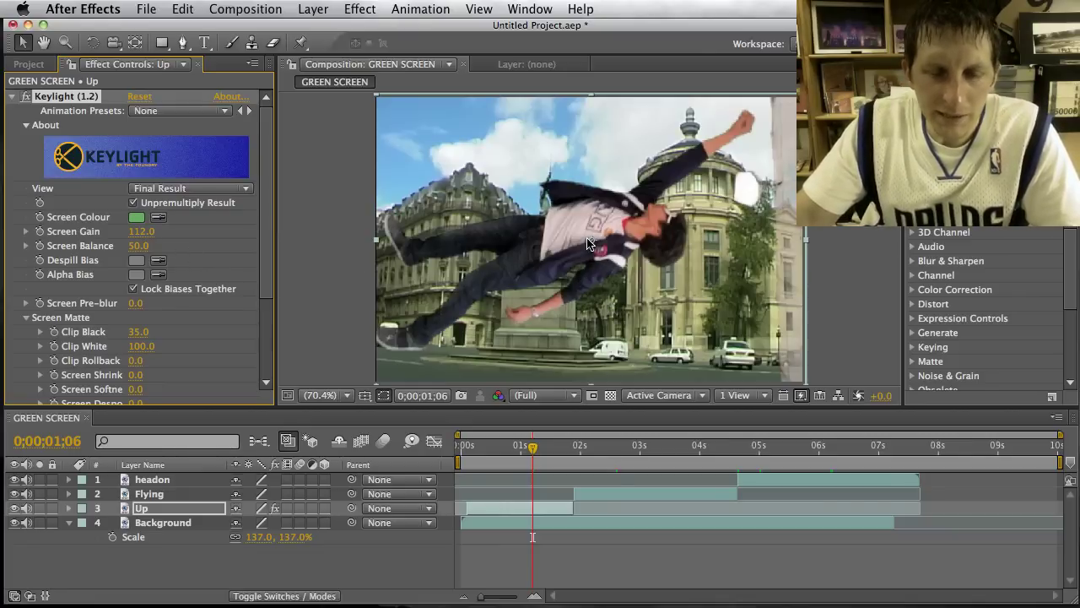
Step: Scale the Up layer down to a small figure and set its rotation to -89° so the man stands upright
key(r)
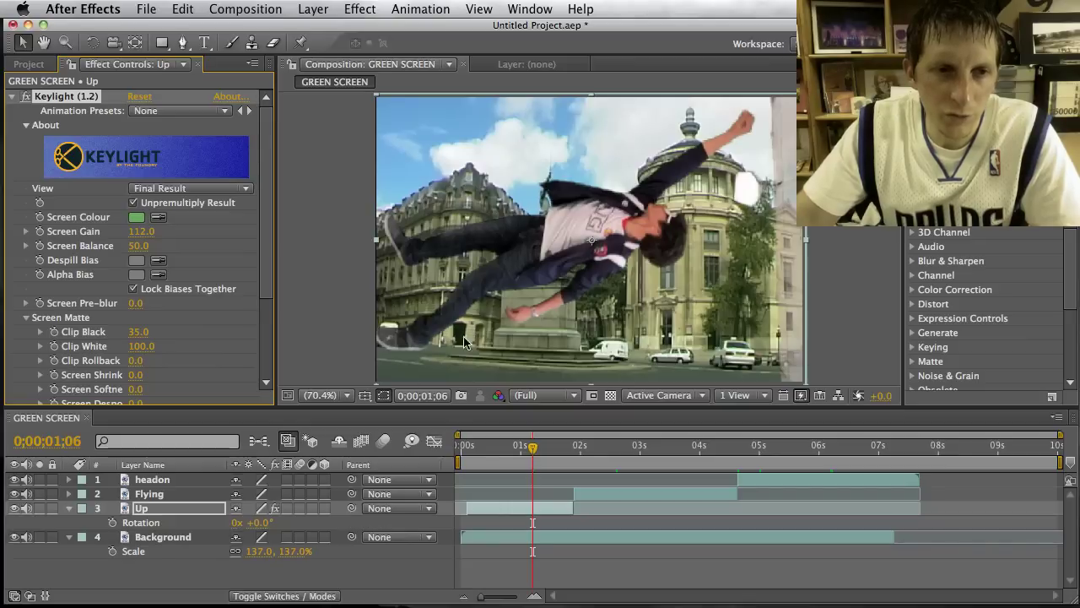
mouse_move(258, 522)
mouse_down()
mouse_move(232, 523)
mouse_move(269, 523)
mouse_up()
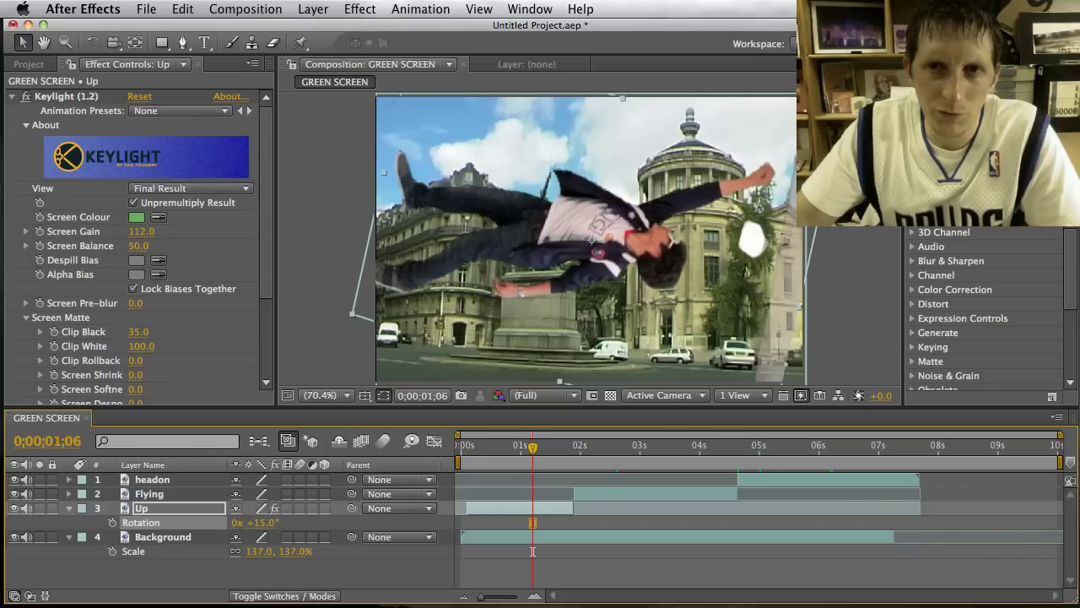
drag(831, 166, 658, 219)
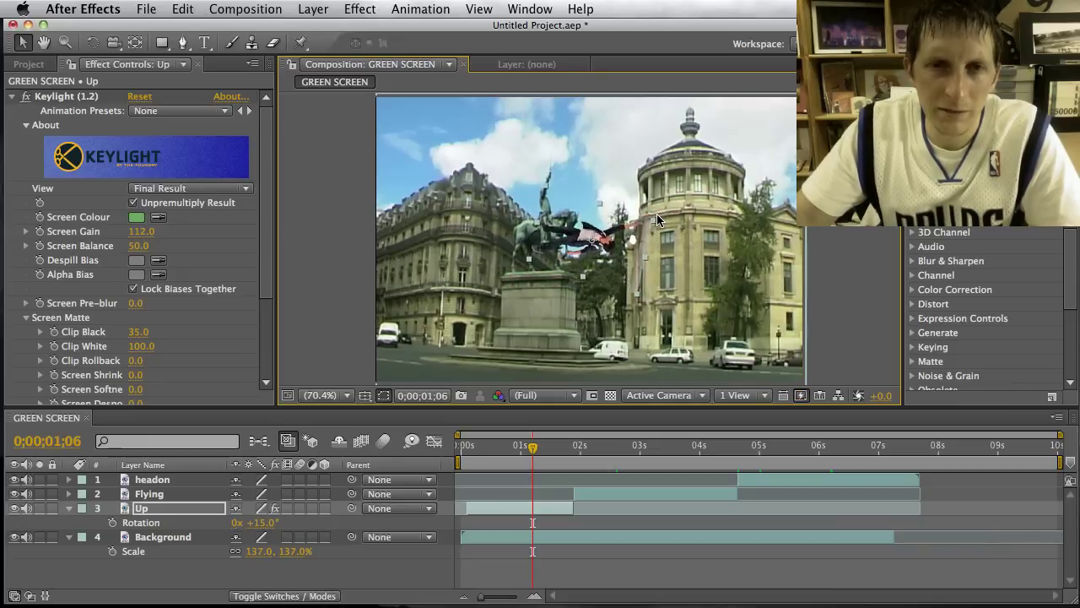
shift+click(652, 221)
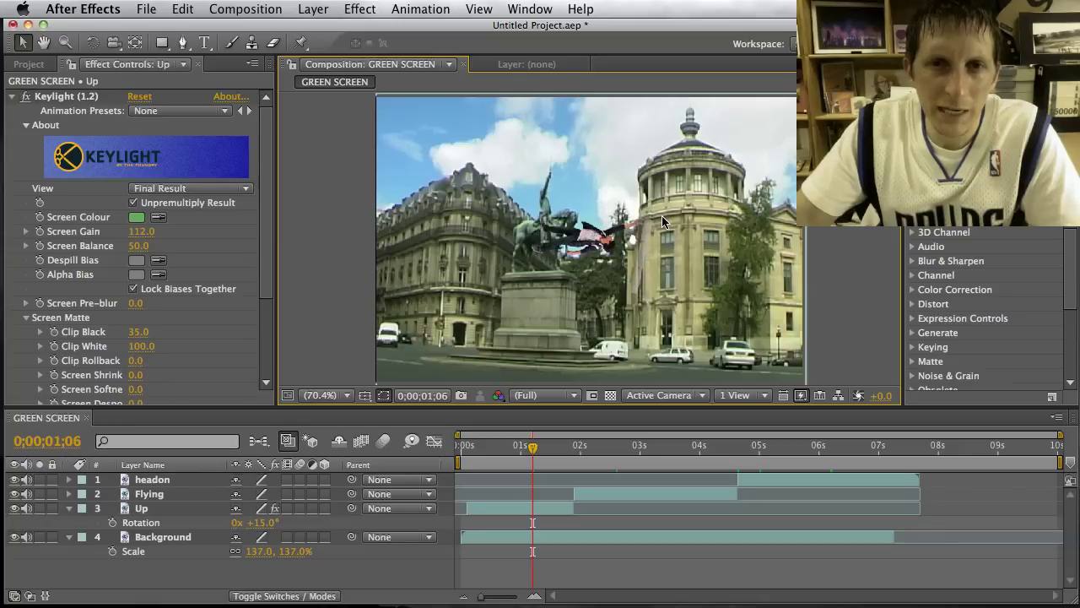
click(610, 245)
shift+click(655, 226)
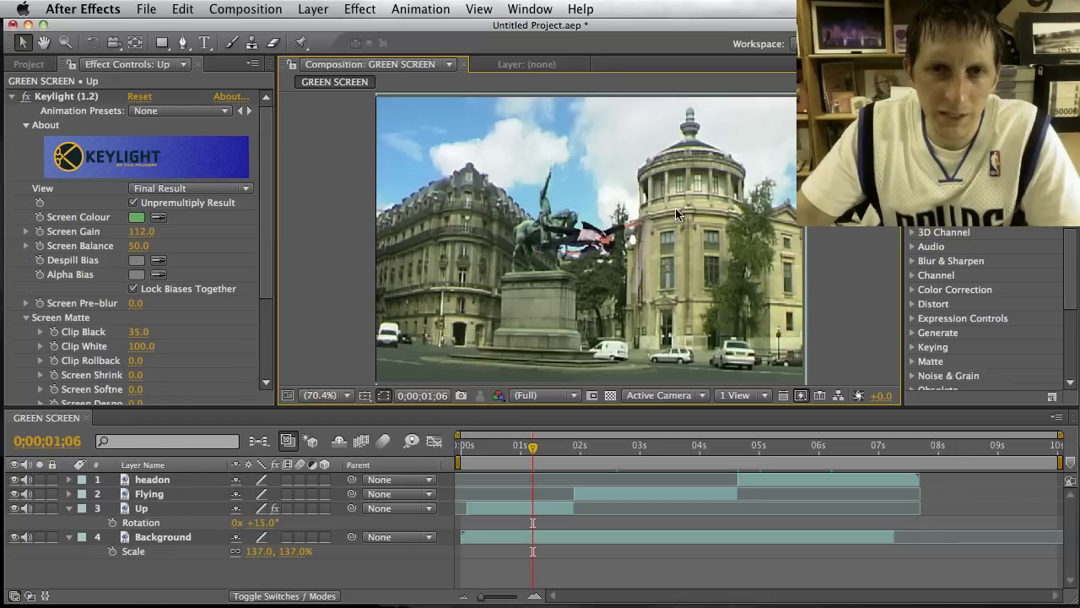
click(582, 229)
drag(257, 522, 178, 523)
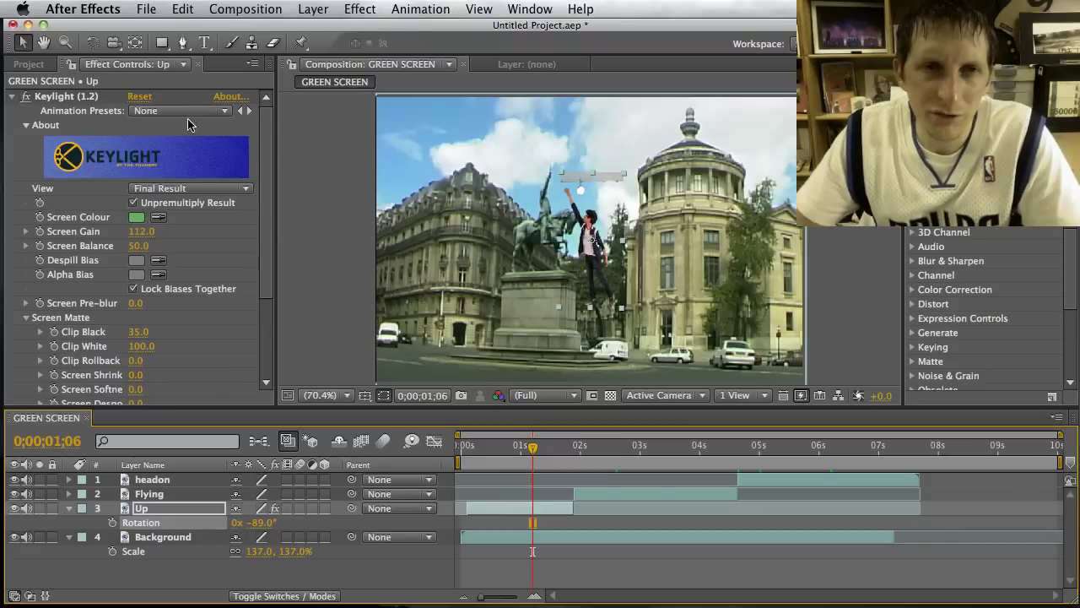
Step: Move the small figure onto the street before the building at the scene's left edge and adjust its rotation to -91.7°
click(92, 43)
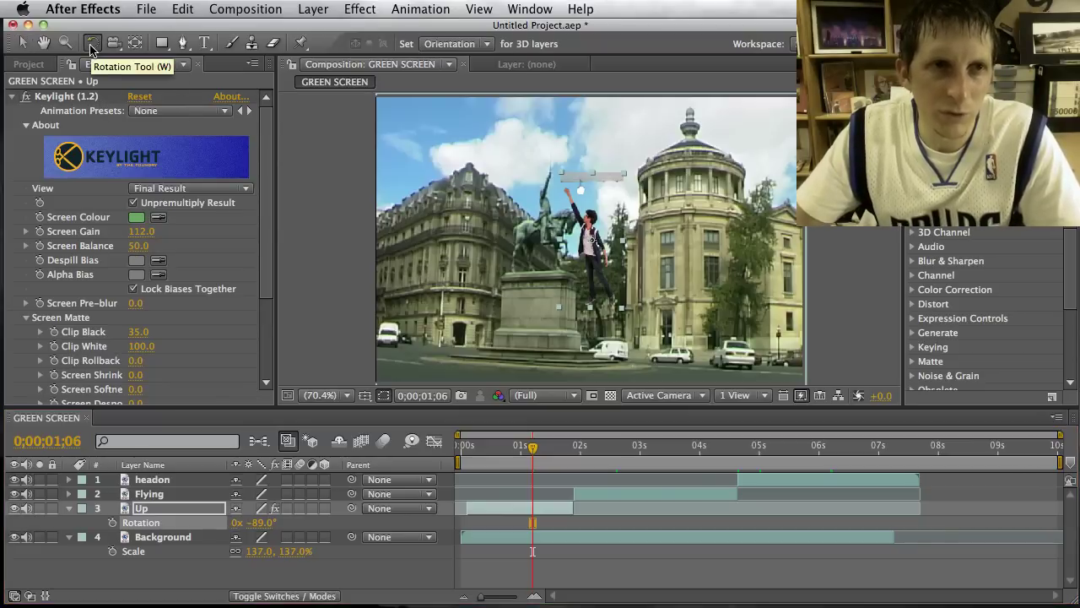
drag(607, 210, 420, 312)
key(v)
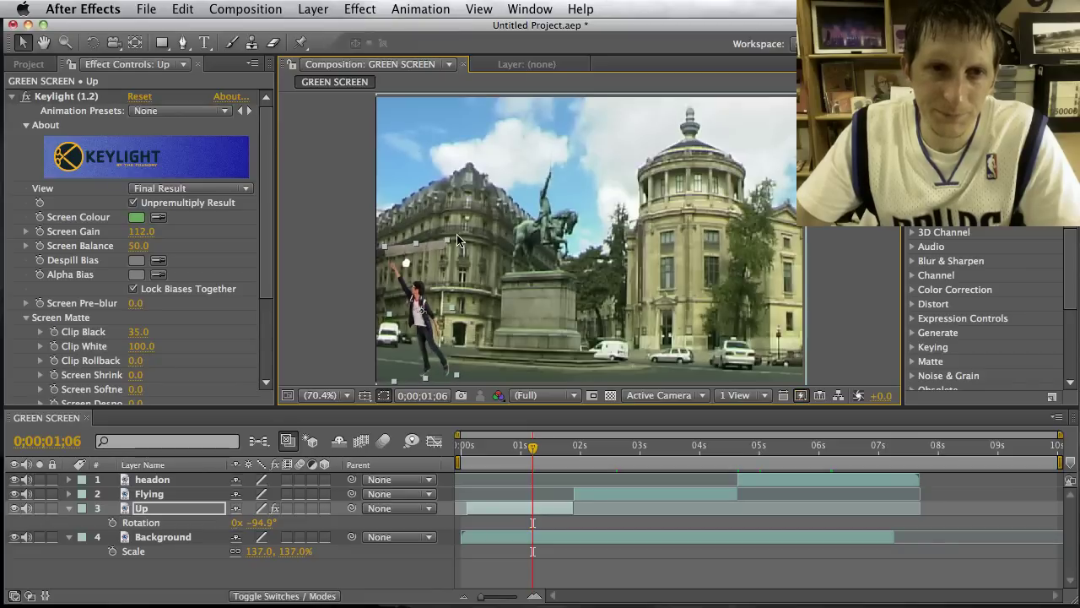
click(91, 44)
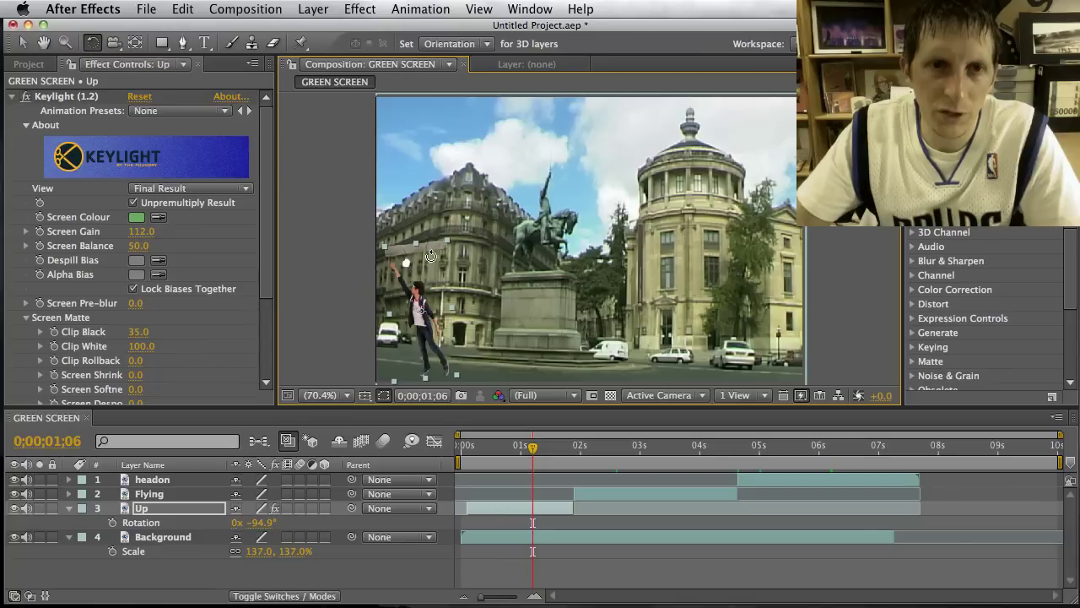
drag(447, 245, 445, 244)
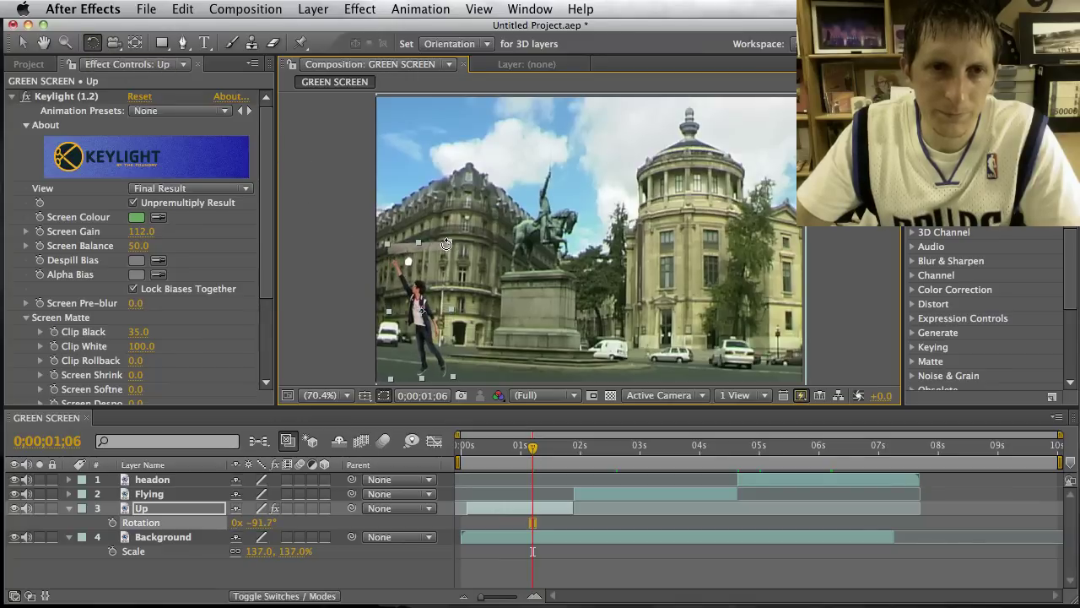
Step: Enlarge the Up figure to most of the frame's height and reposition it with its feet on the street
key(v)
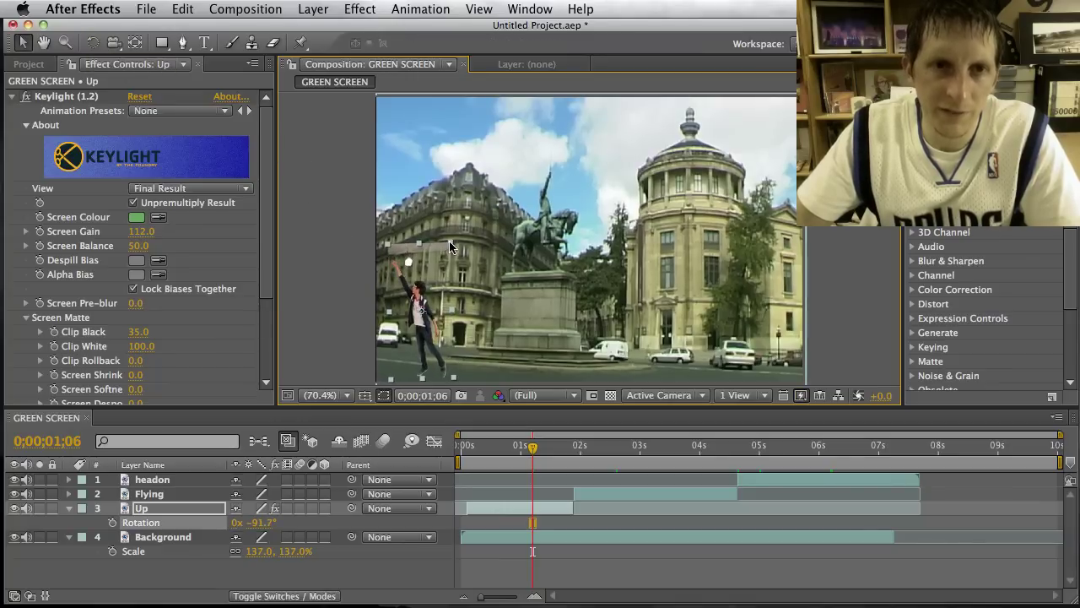
drag(449, 243, 479, 186)
drag(419, 347, 432, 295)
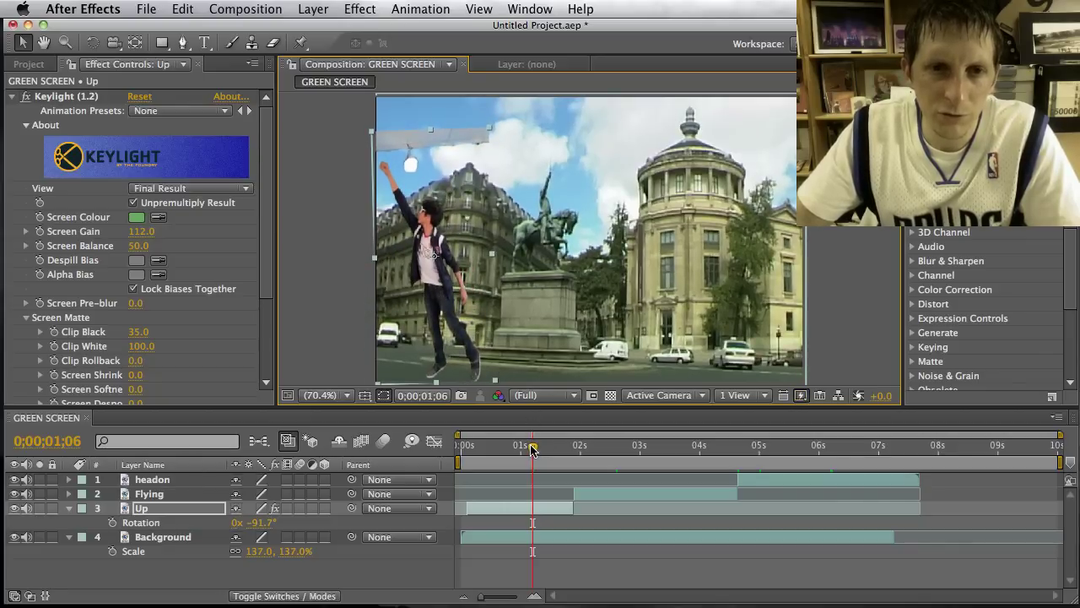
Step: At the start of the Up clip, enlarge the figure and reposition it over the left building with its lower legs below the frame
drag(532, 450, 465, 446)
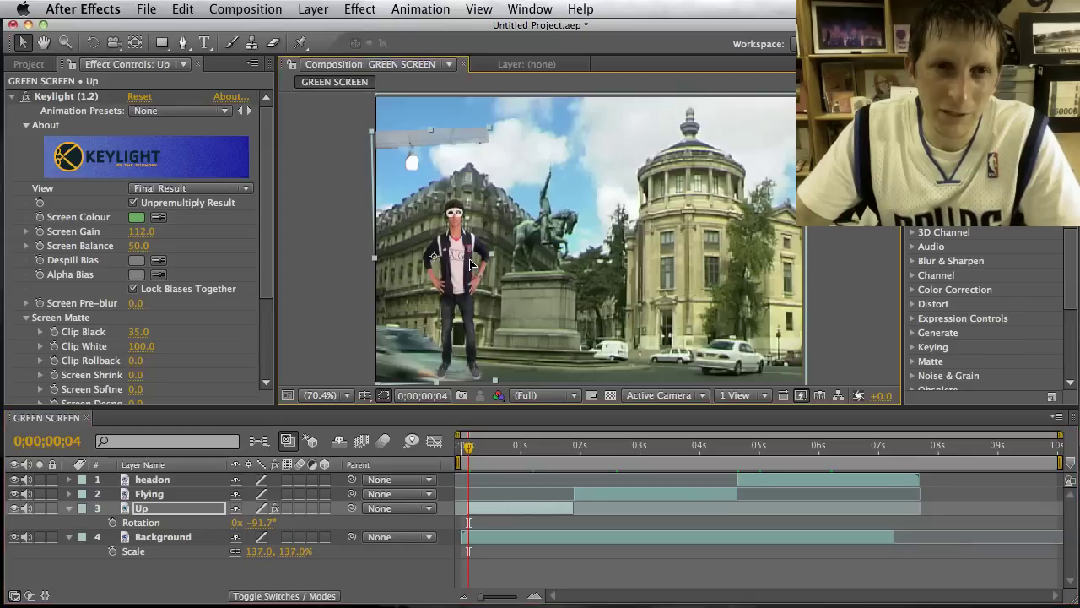
drag(474, 268, 444, 319)
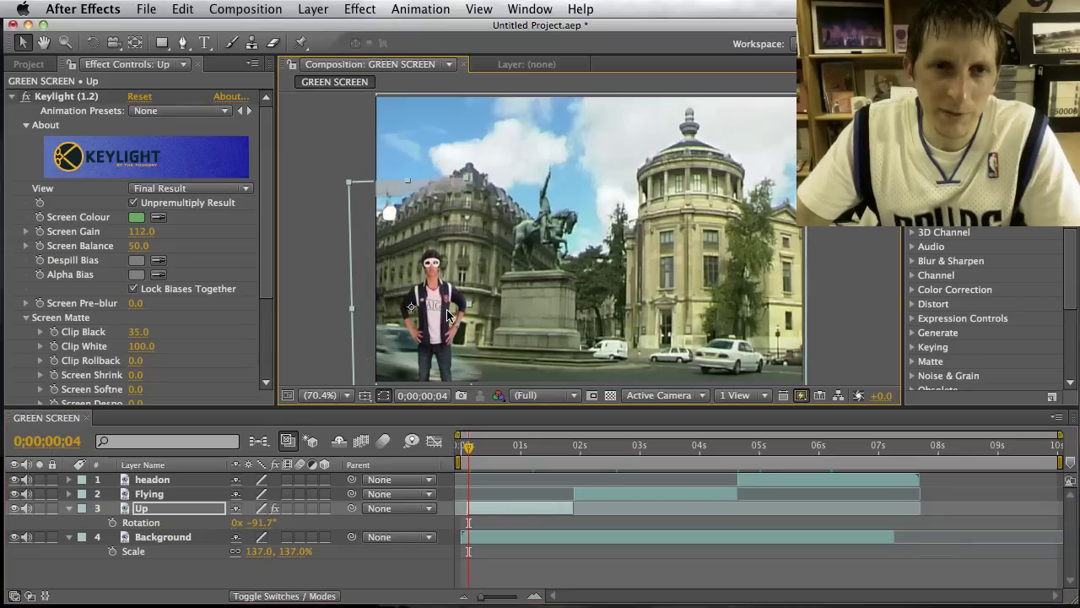
click(468, 184)
click(464, 187)
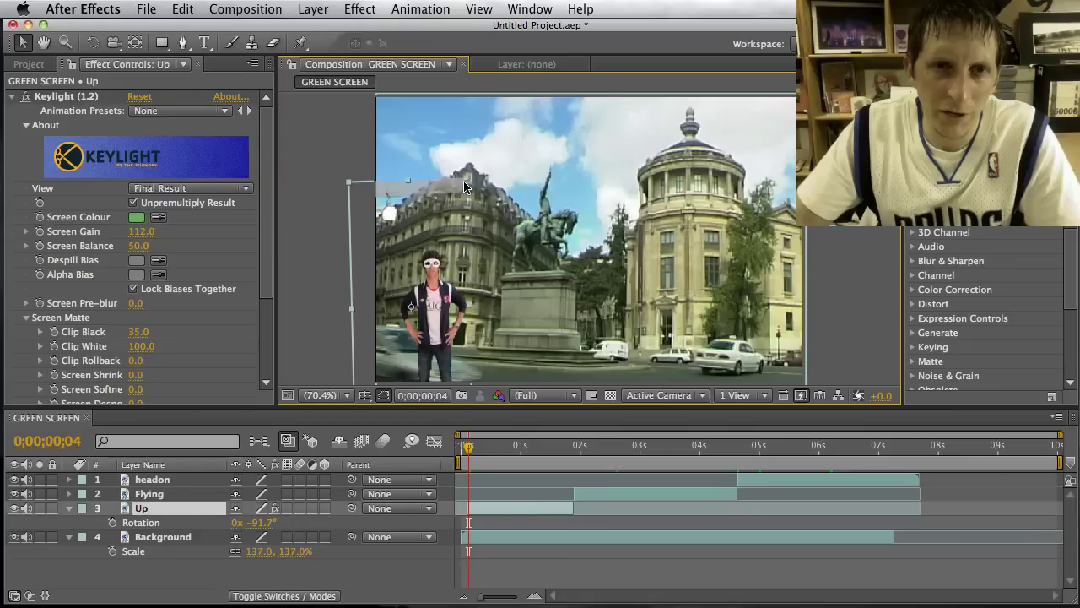
drag(466, 184, 507, 126)
drag(454, 332, 465, 290)
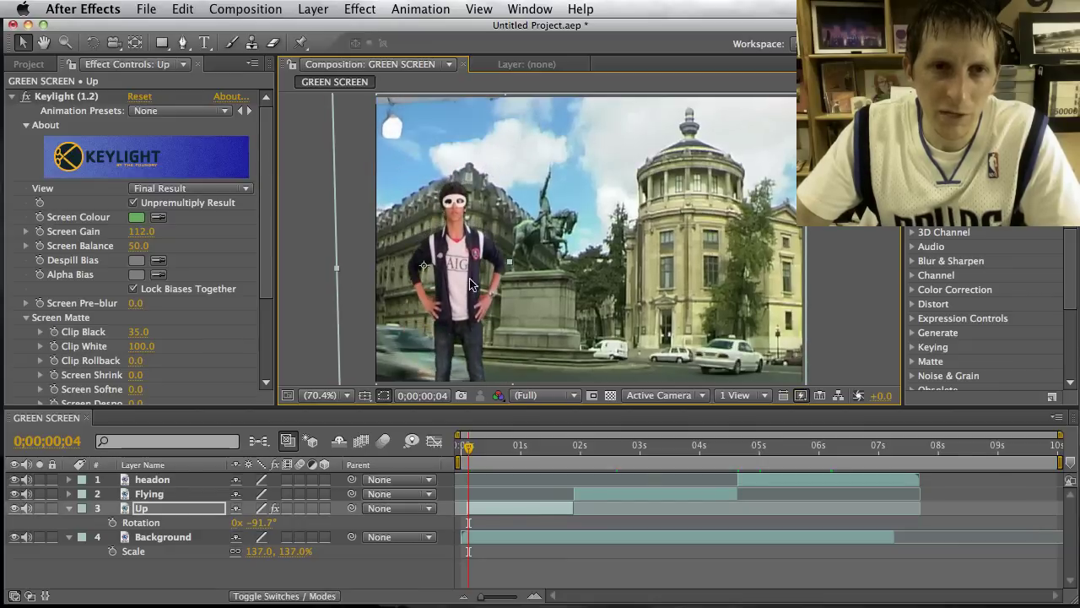
Step: Enlarge the Up figure slightly more and shift it right until it stands beside the statue's pedestal
key(.)
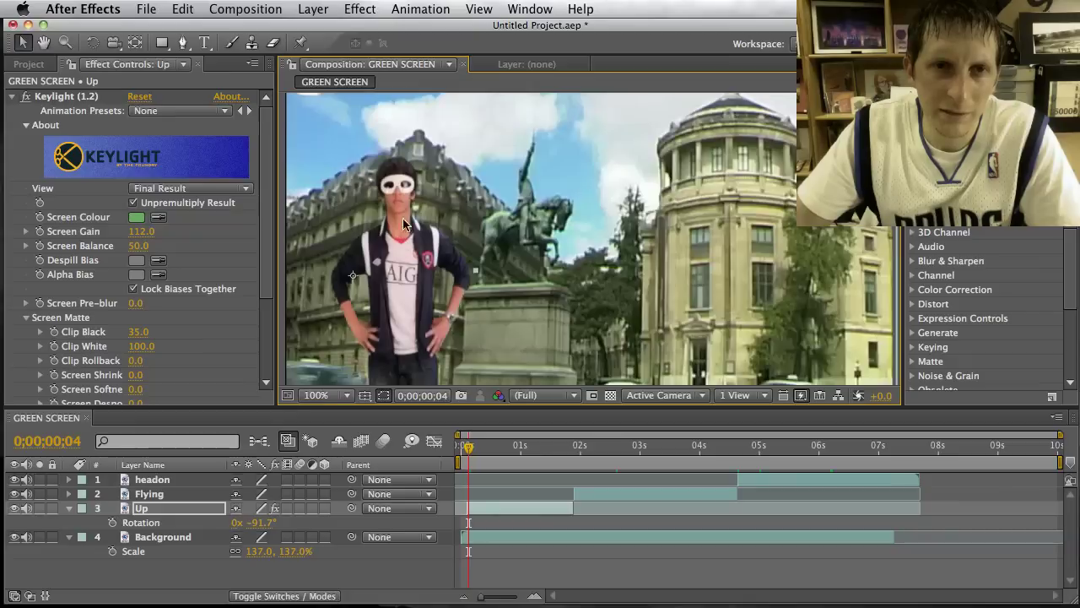
key(comma)
key(comma)
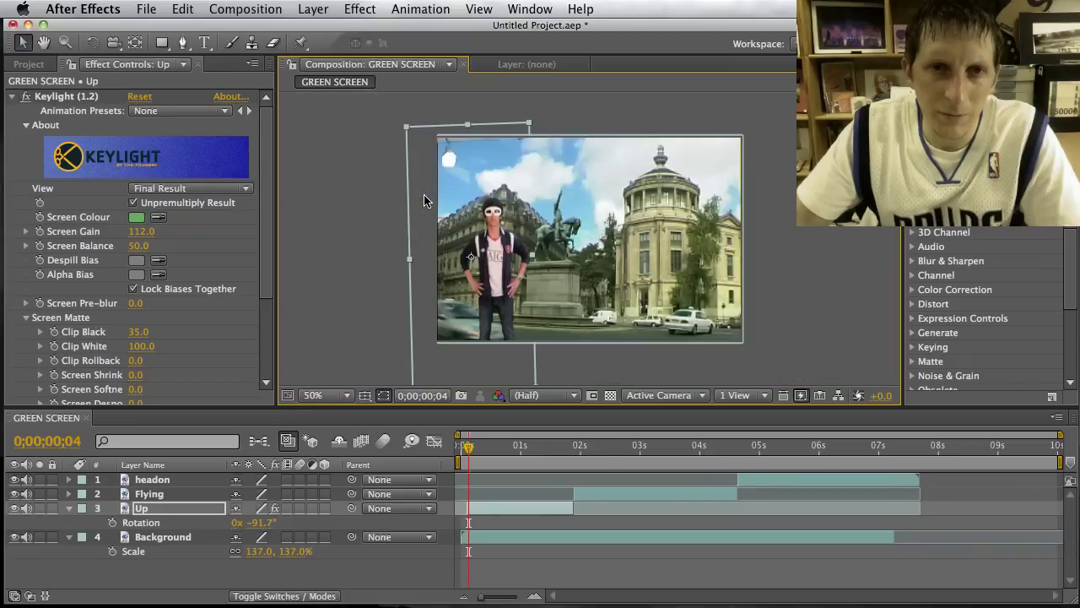
click(407, 131)
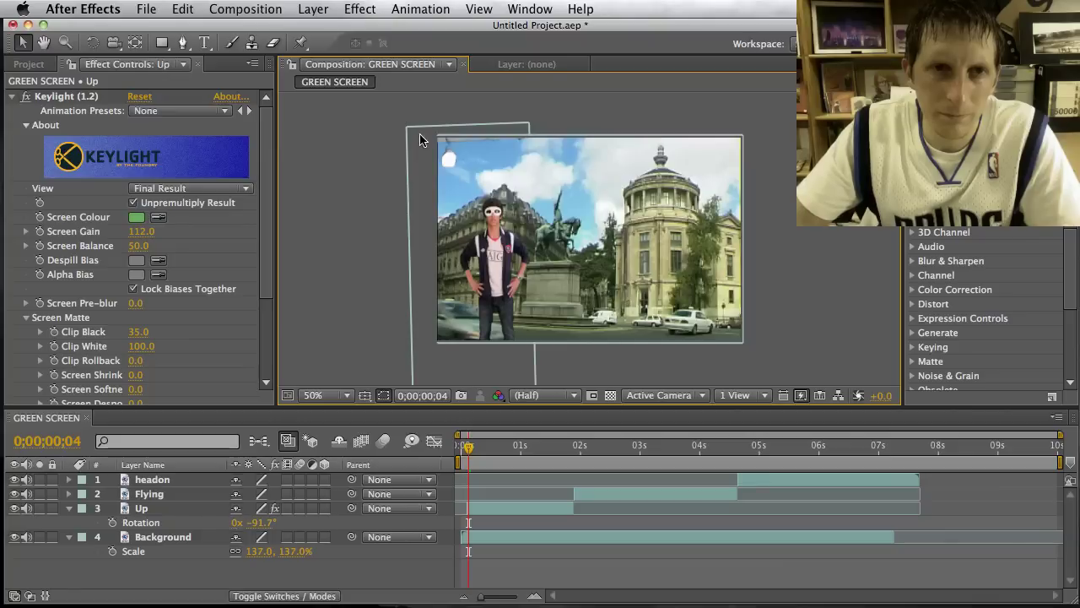
click(414, 136)
drag(407, 128, 387, 121)
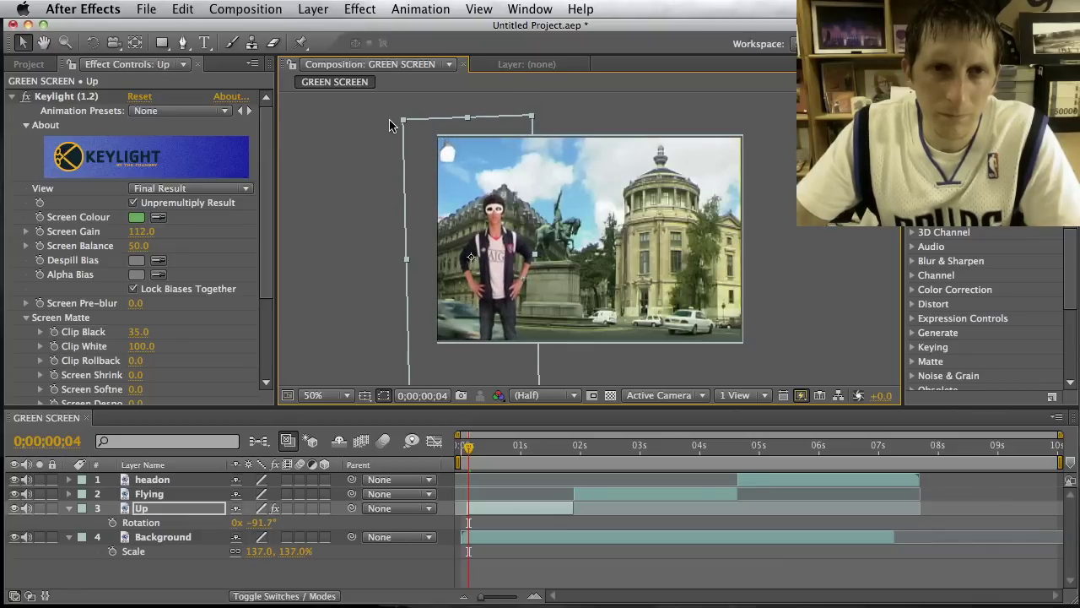
drag(504, 294, 510, 297)
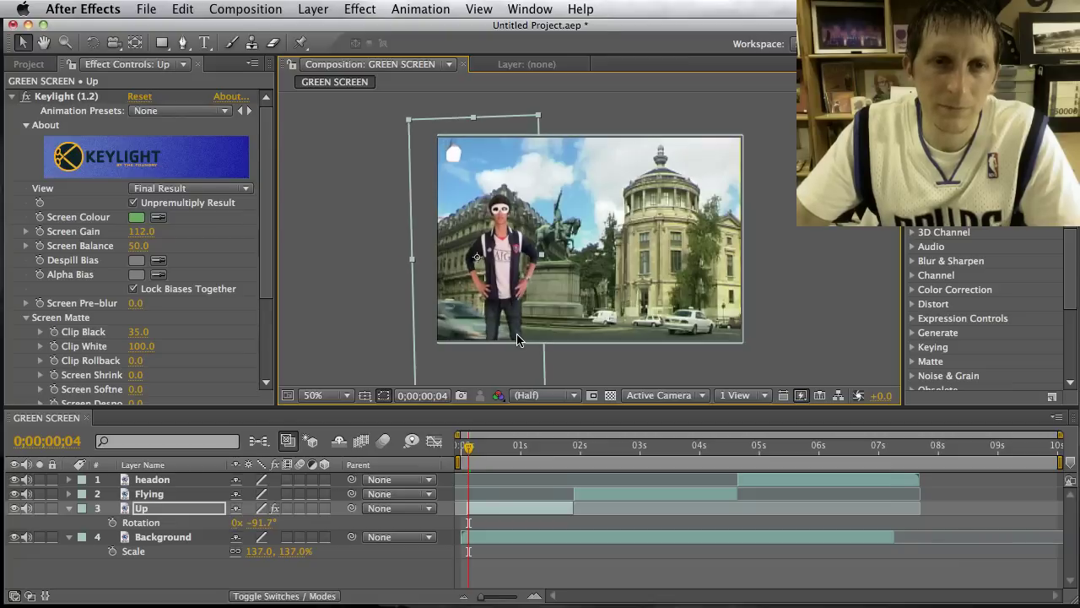
mouse_move(469, 446)
mouse_down()
mouse_move(563, 445)
mouse_move(472, 447)
mouse_up()
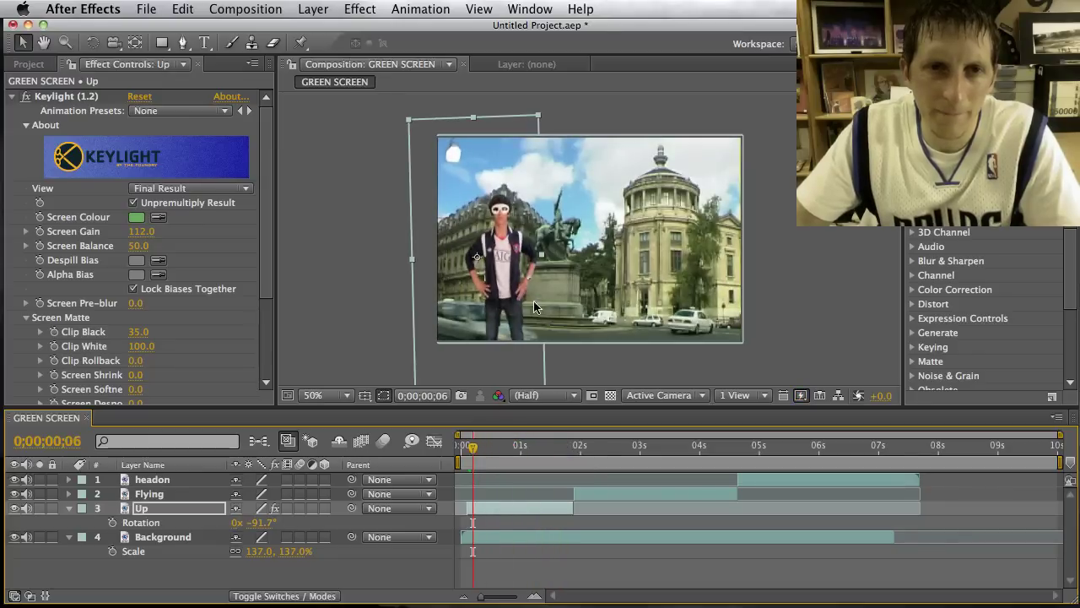
click(505, 268)
drag(505, 269, 520, 268)
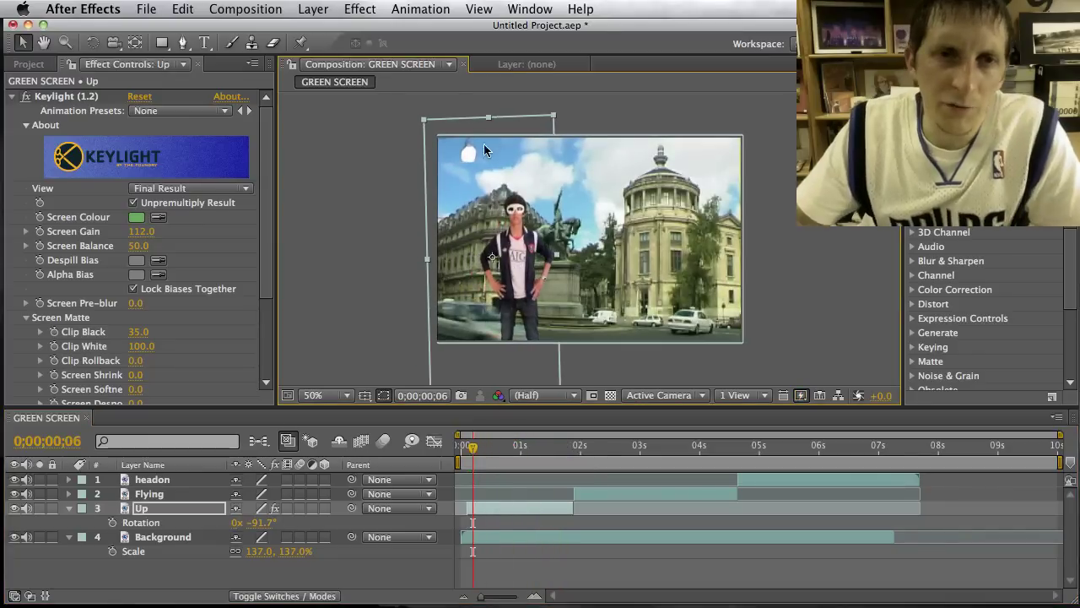
scroll(502, 192, up, 1)
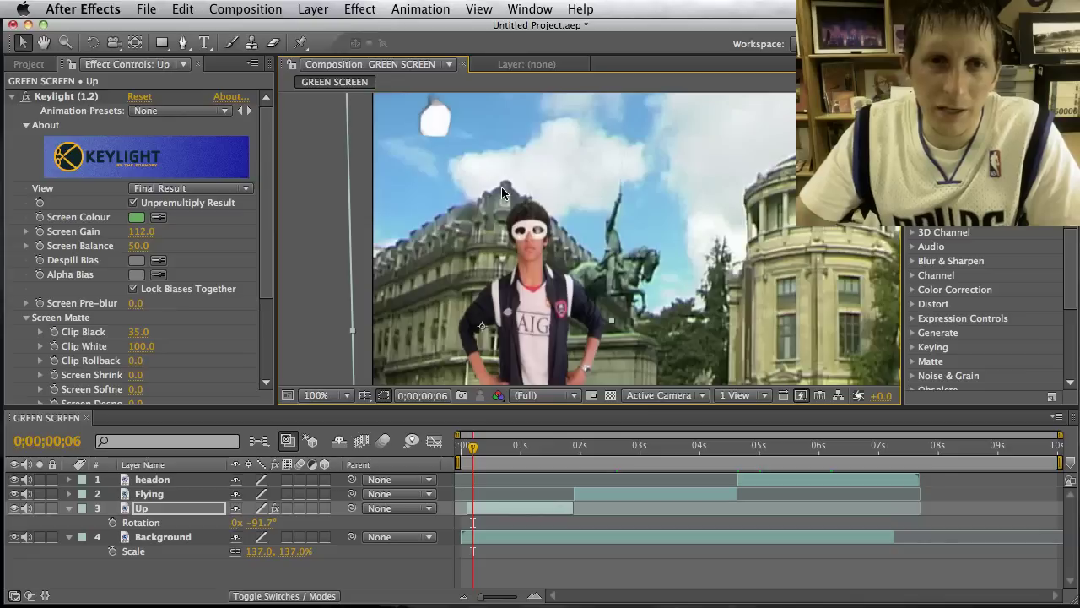
scroll(503, 193, down, 1)
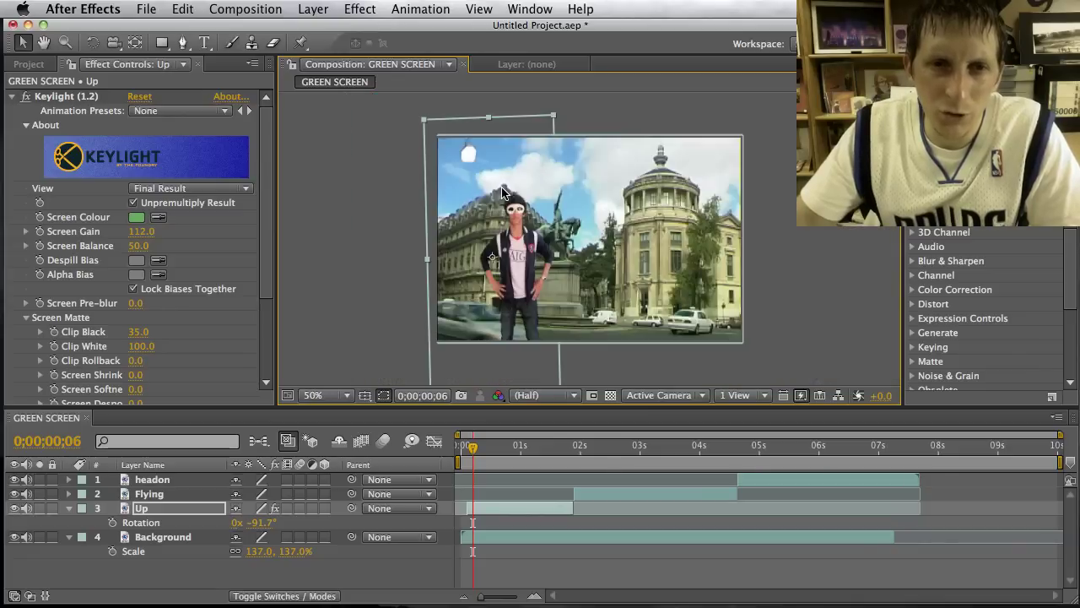
click(325, 395)
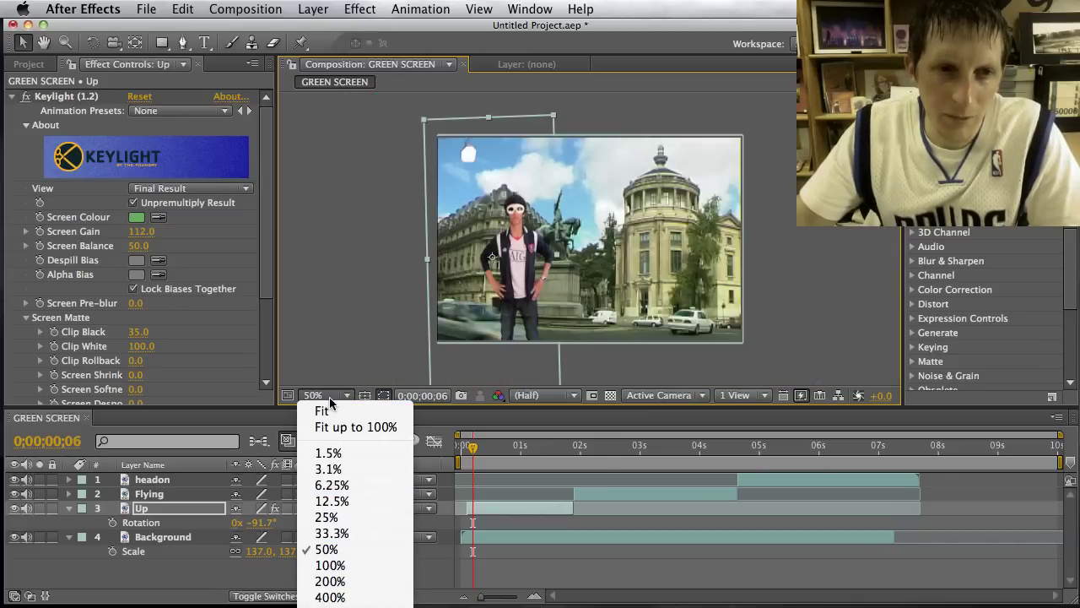
click(342, 427)
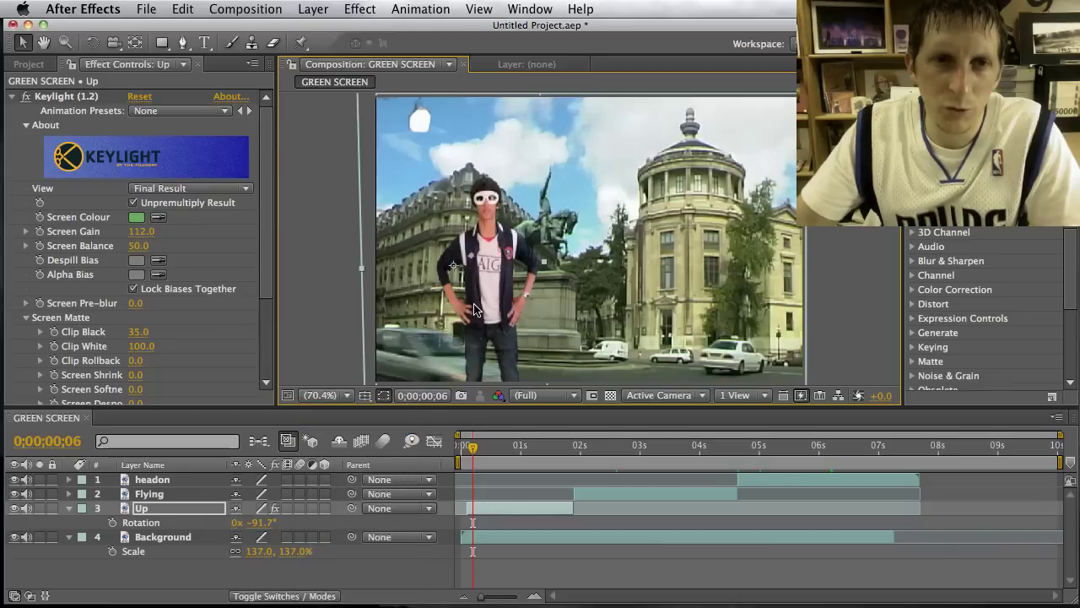
scroll(473, 310, up, 1)
scroll(472, 310, down, 2)
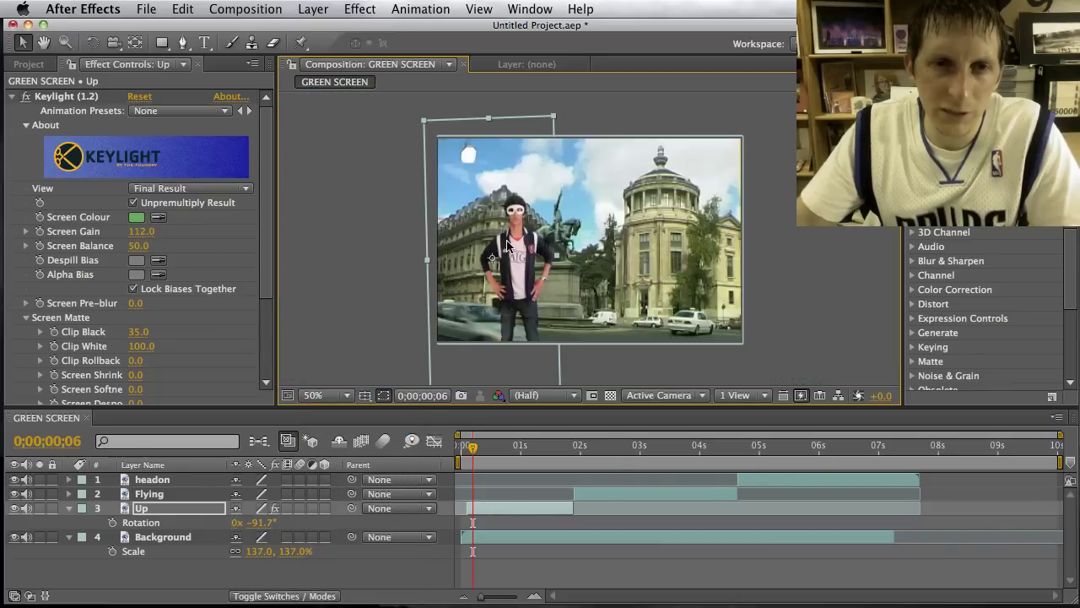
Step: With no layer selected, draw a closed Pen tool outline around the man, extending below the frame
click(646, 364)
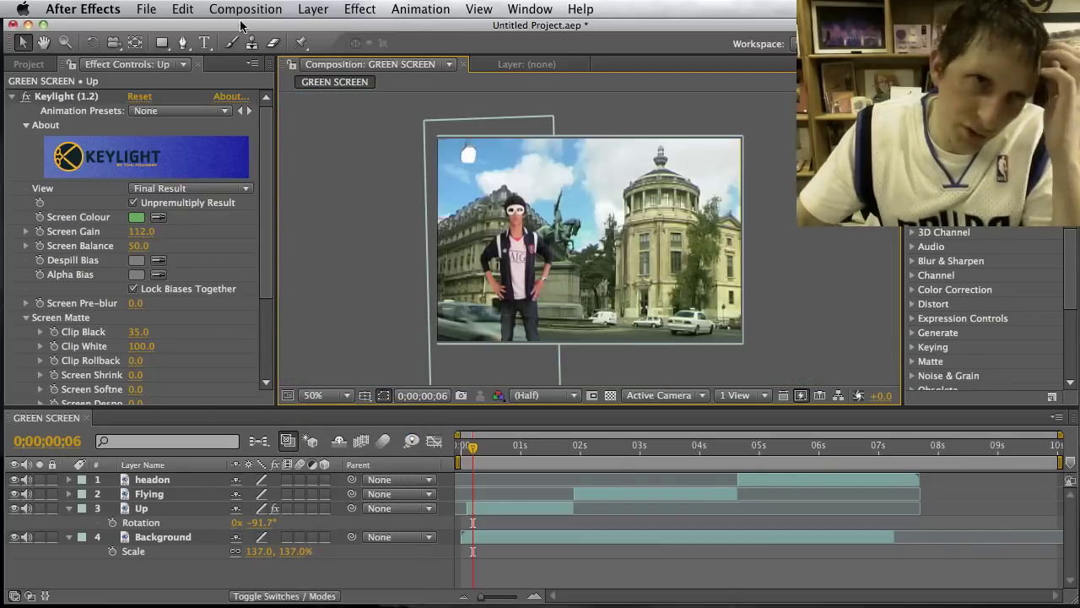
click(183, 43)
click(184, 44)
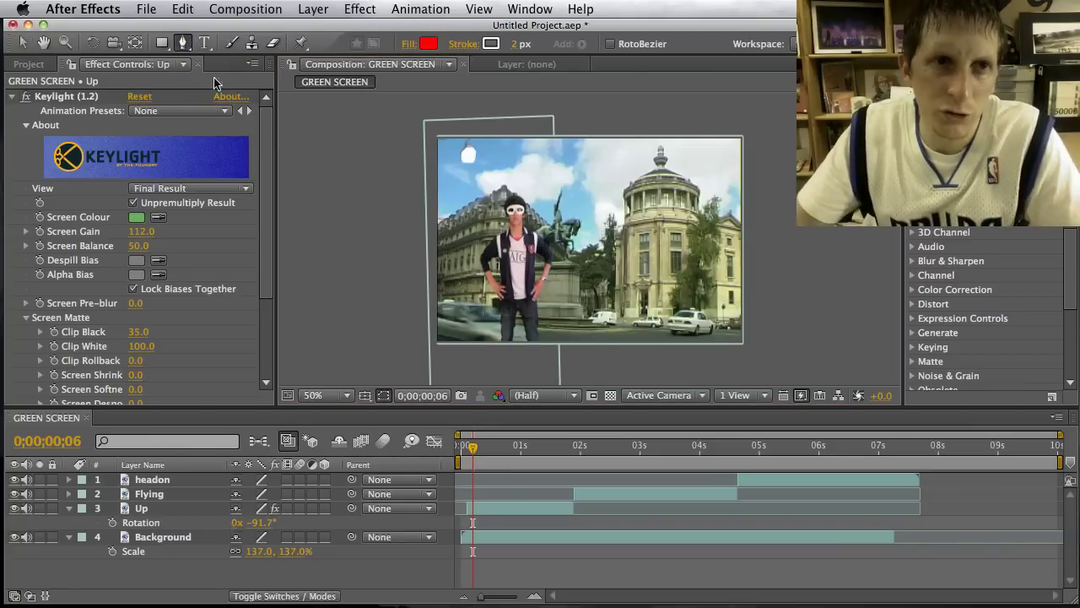
click(557, 215)
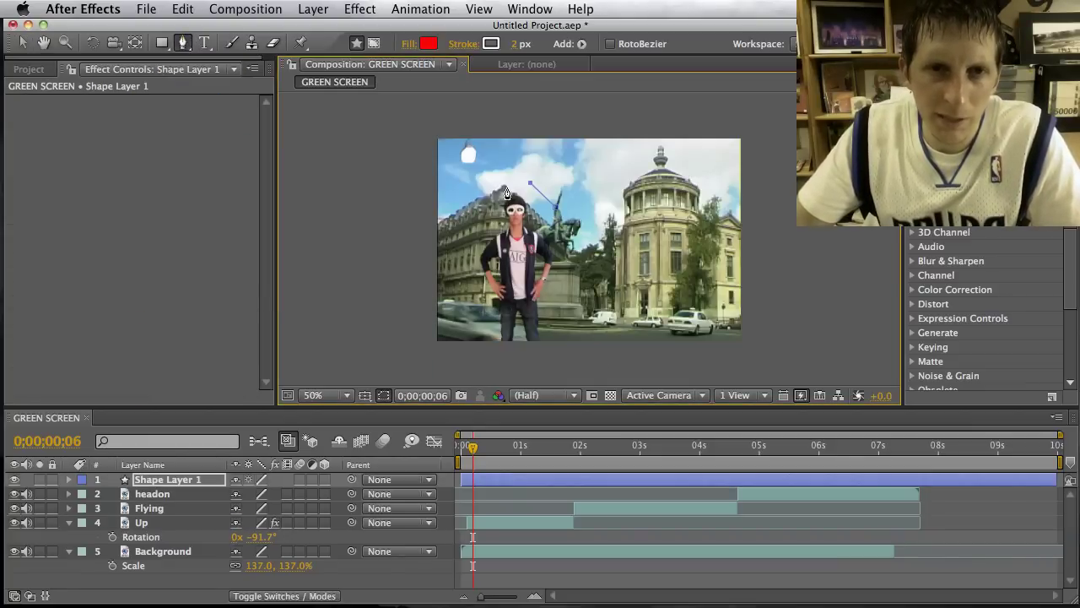
click(505, 188)
click(479, 201)
click(467, 251)
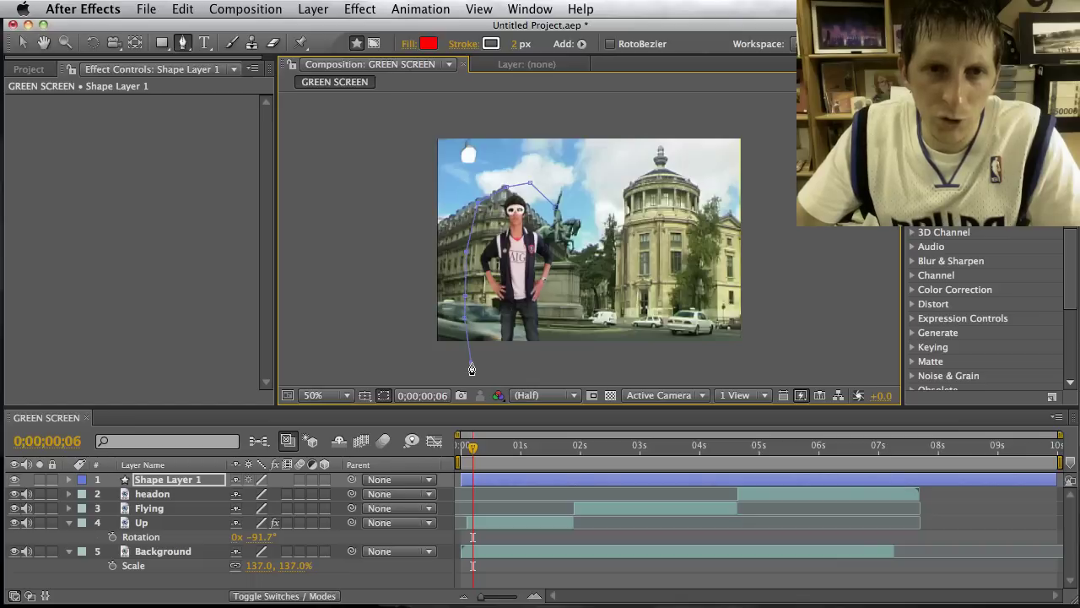
click(556, 214)
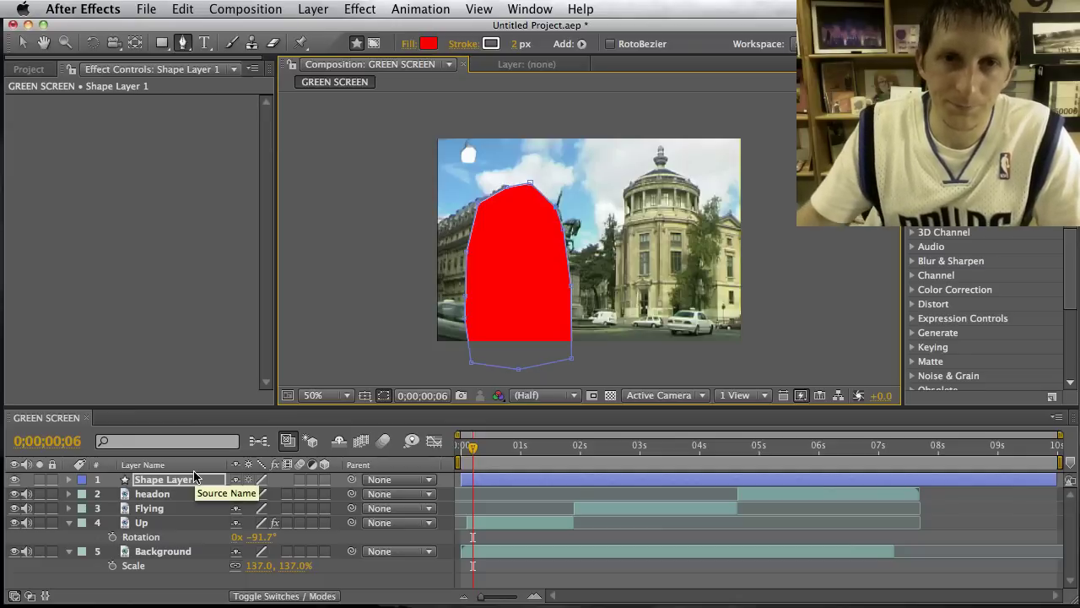
Step: Delete the red shape drawn over the man
key(v)
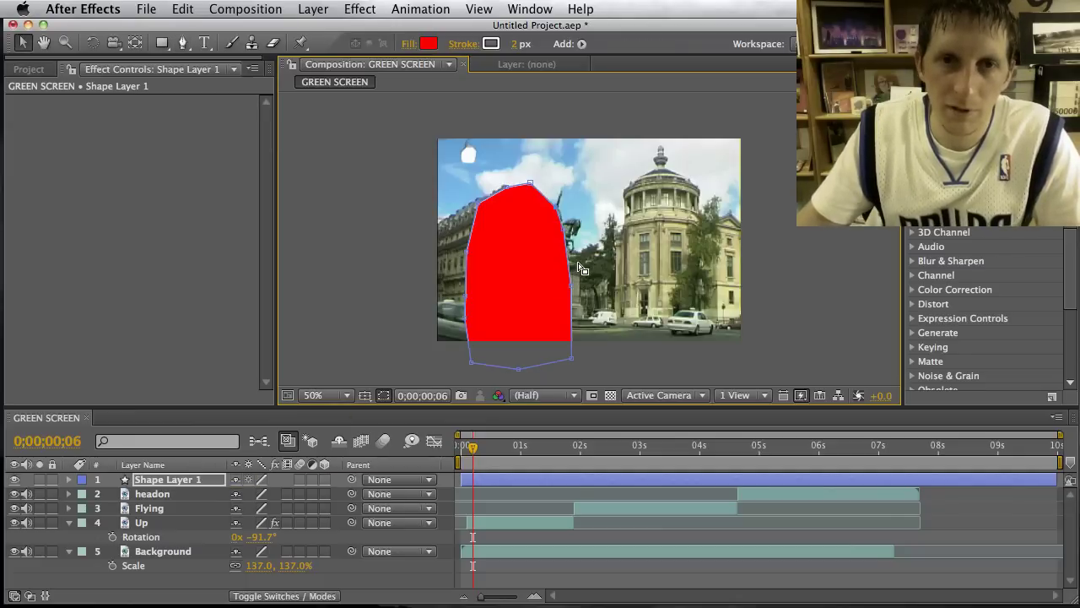
click(510, 270)
key(Delete)
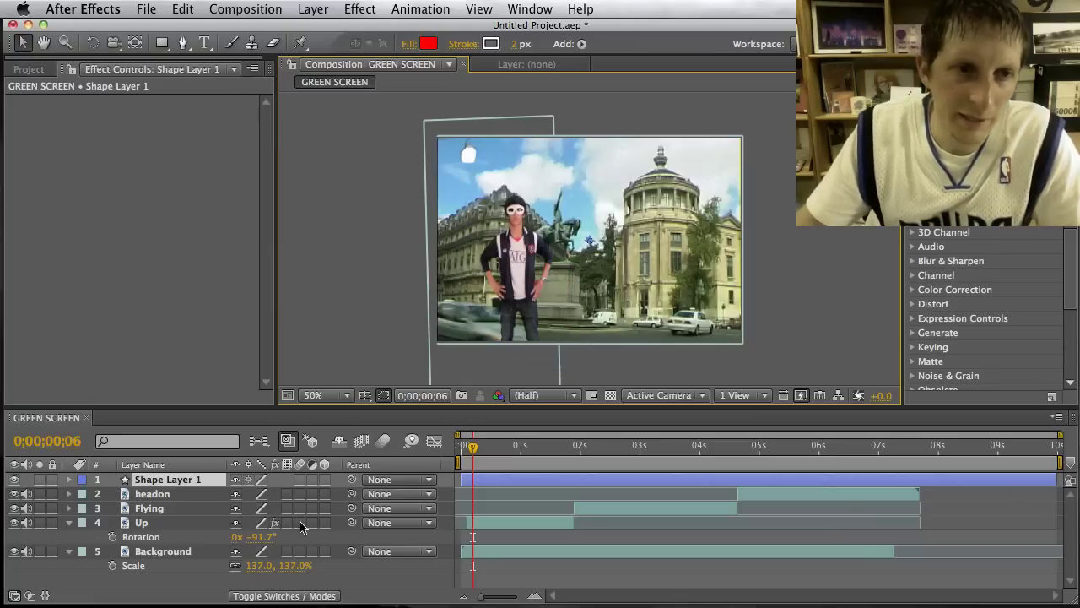
Step: Draw a closed Pen tool mask on the Up layer loosely around the man, excluding the white object in the sky
click(185, 529)
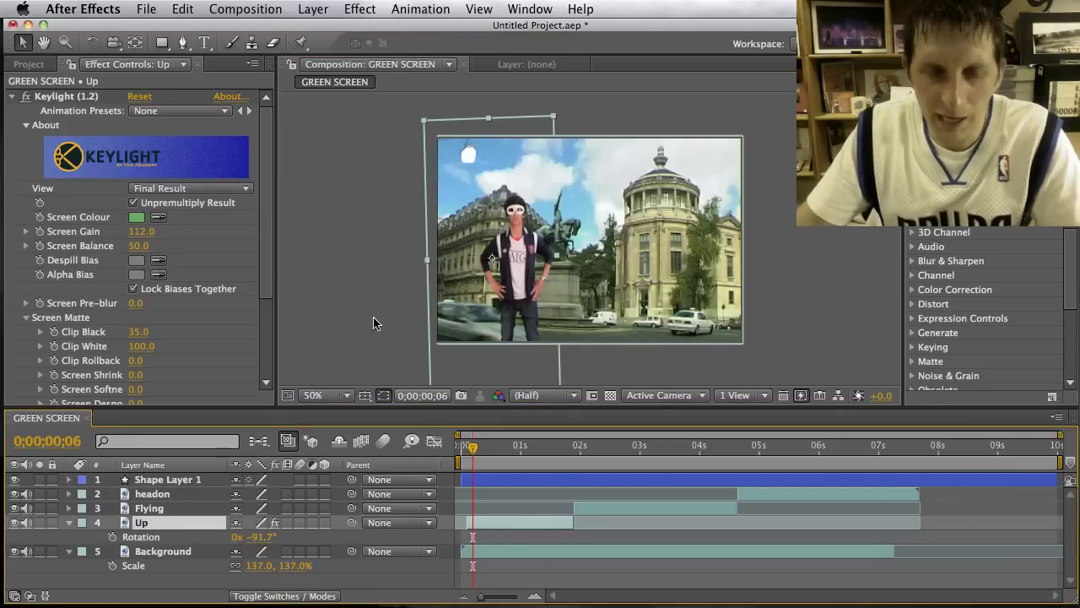
click(182, 43)
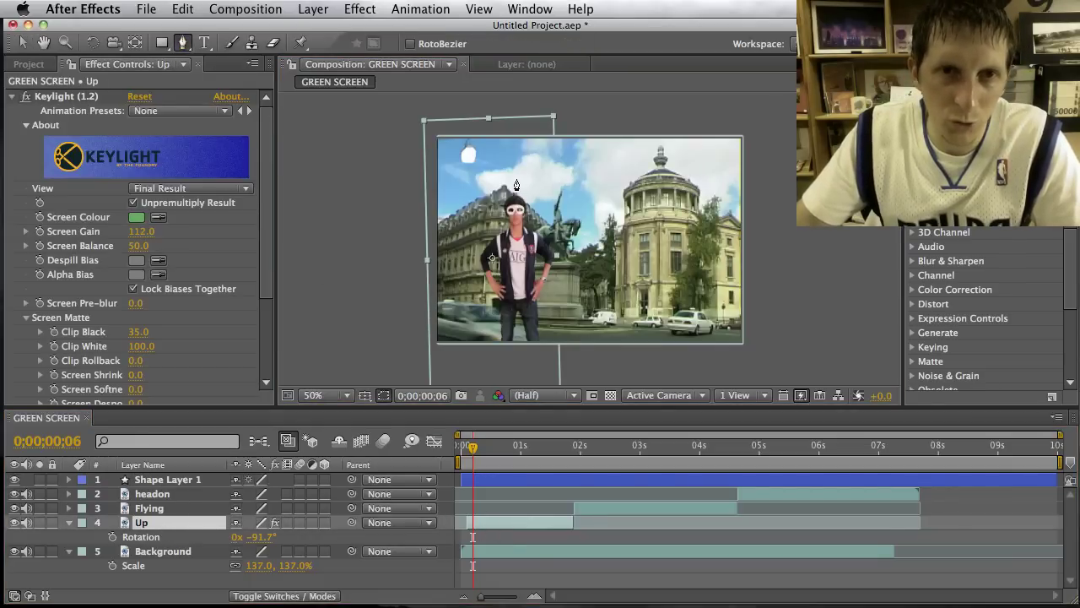
click(515, 179)
click(562, 216)
click(561, 267)
click(554, 318)
click(550, 358)
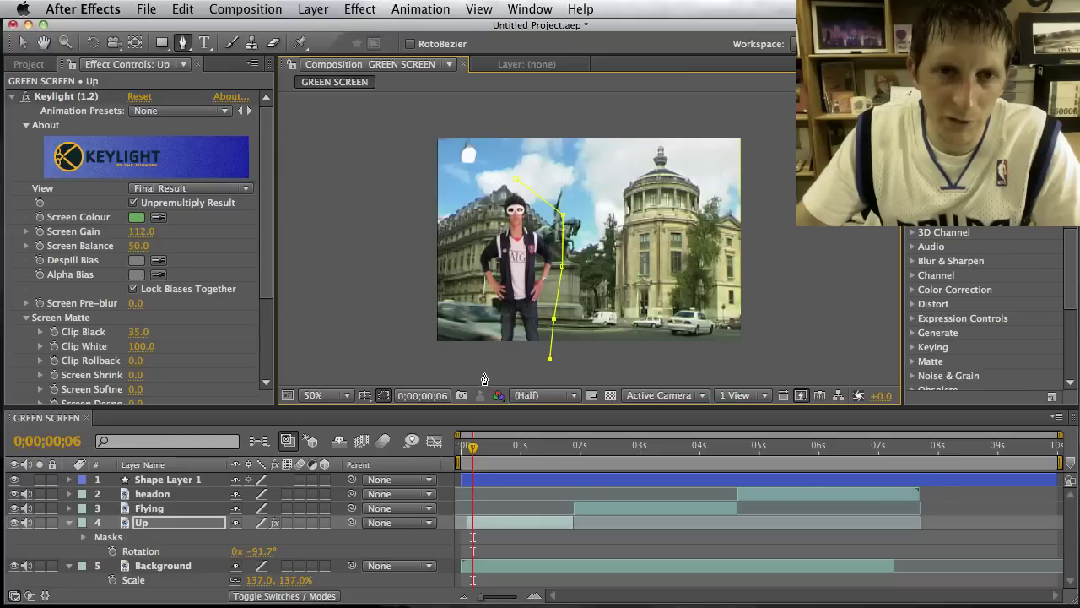
click(455, 238)
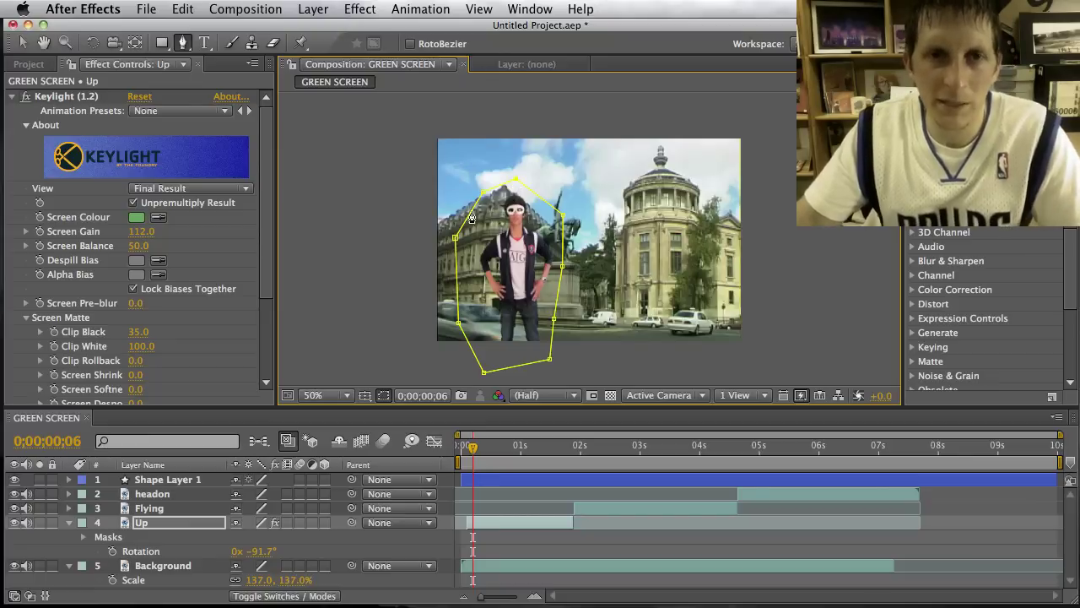
Step: At 0;00;01;06, reshape the Up mask's left side to include the raised arm while still excluding the white object
drag(475, 449, 534, 448)
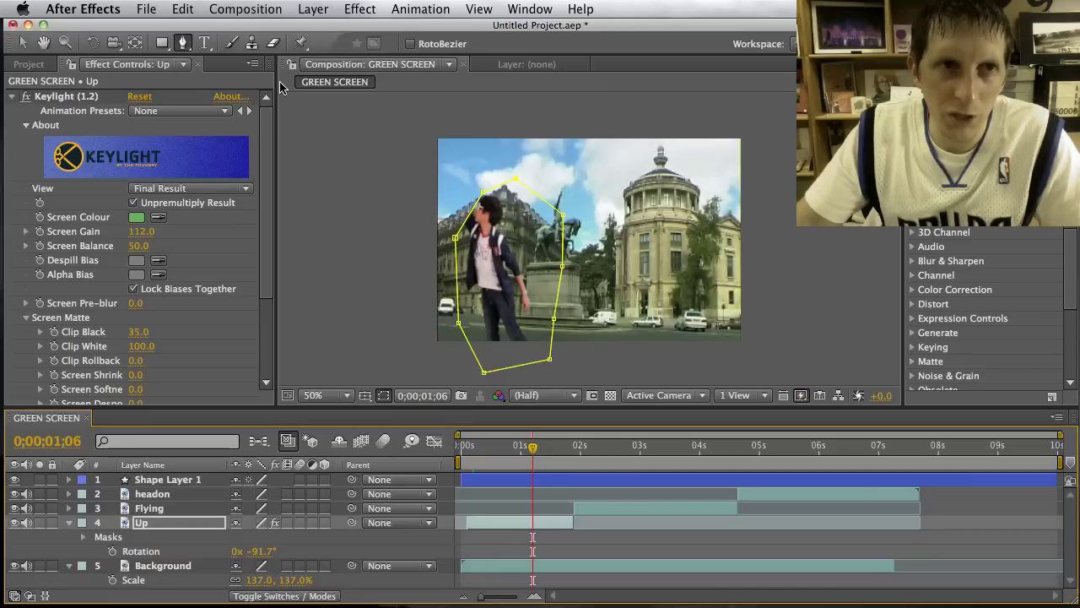
click(23, 42)
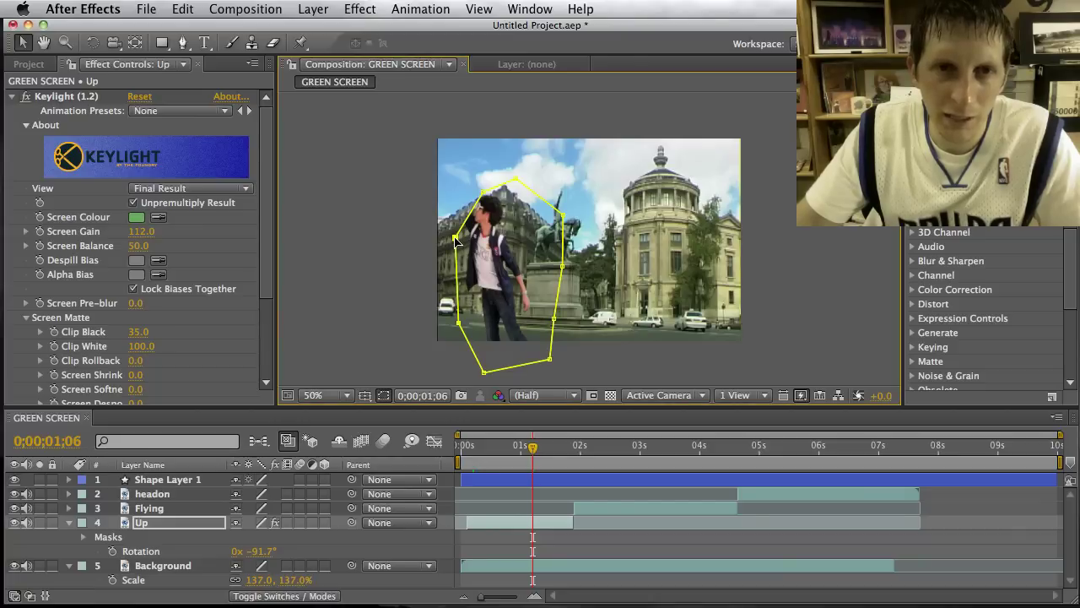
drag(454, 237, 416, 150)
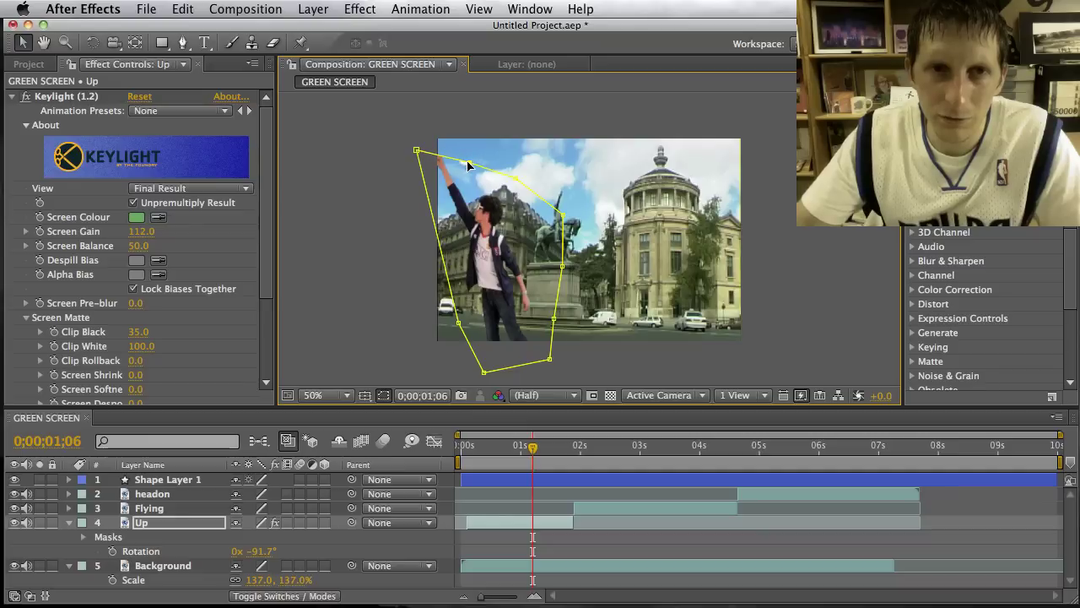
drag(421, 156, 427, 142)
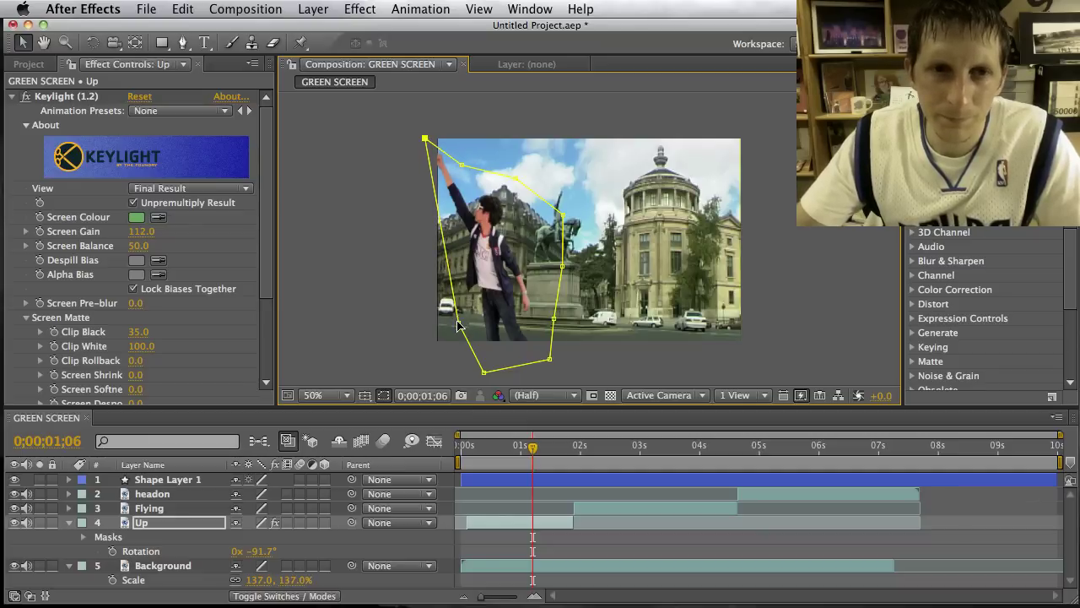
drag(458, 325, 434, 336)
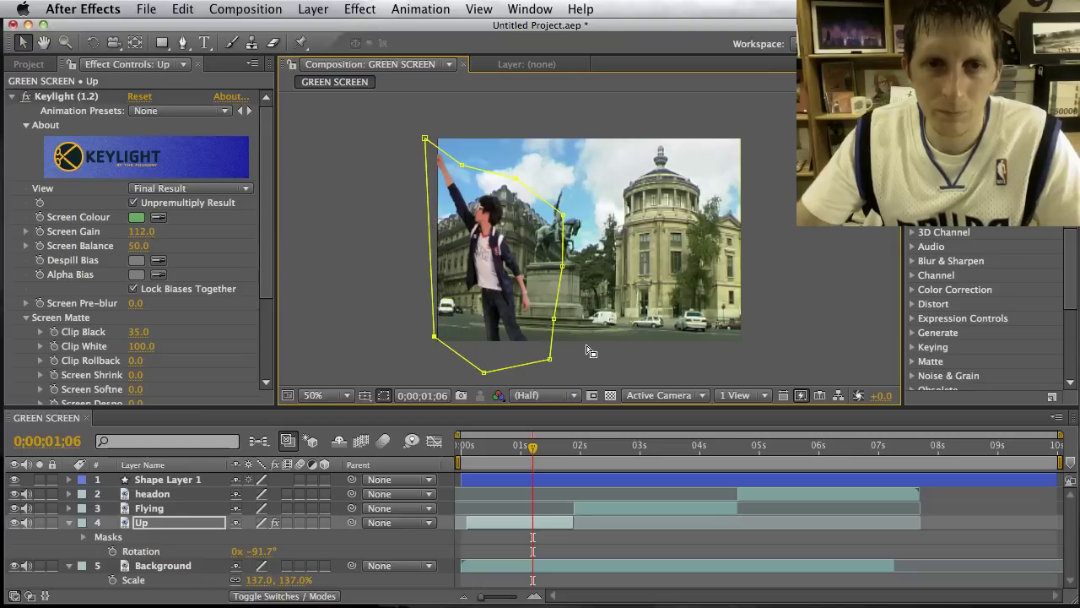
Step: Set a Position keyframe on the Up layer at 0;00;01;03
mouse_move(533, 454)
mouse_down()
mouse_move(490, 462)
mouse_move(523, 462)
mouse_move(514, 475)
mouse_move(470, 479)
mouse_move(571, 477)
mouse_move(428, 465)
mouse_move(526, 458)
mouse_up()
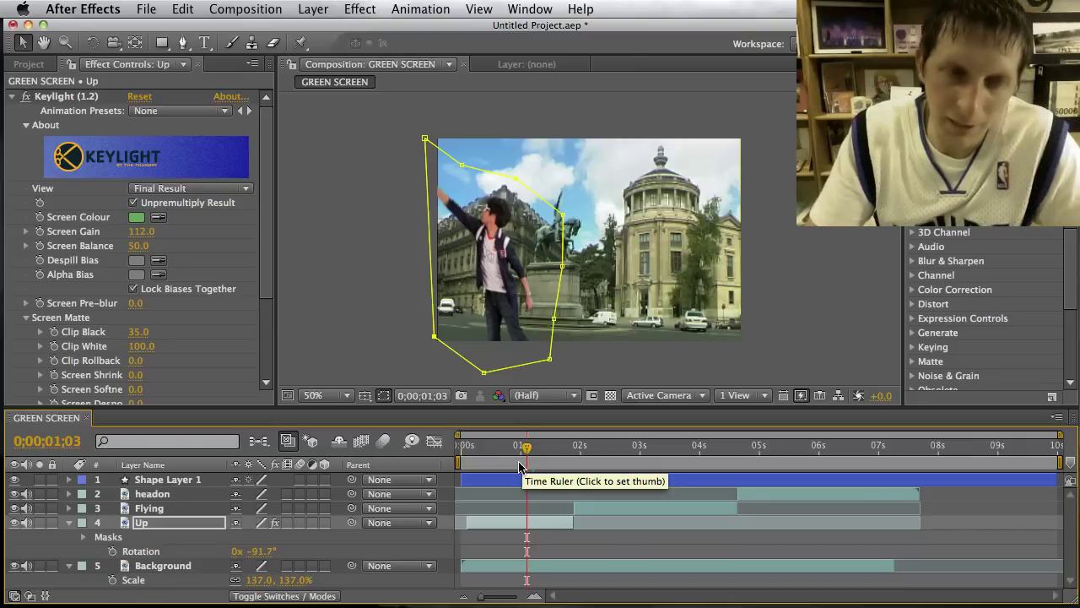
key(p)
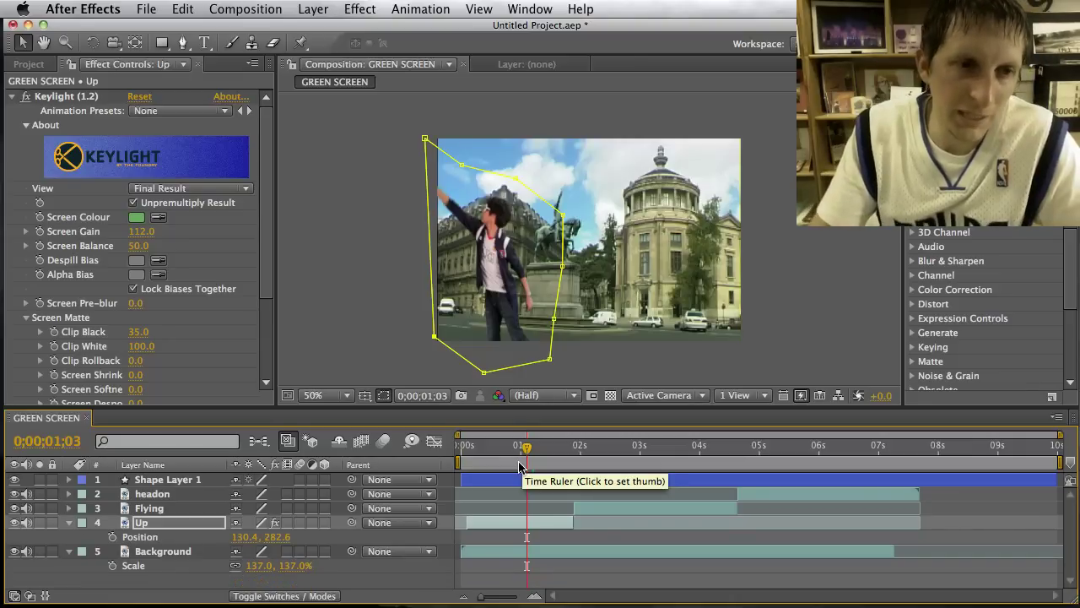
click(112, 537)
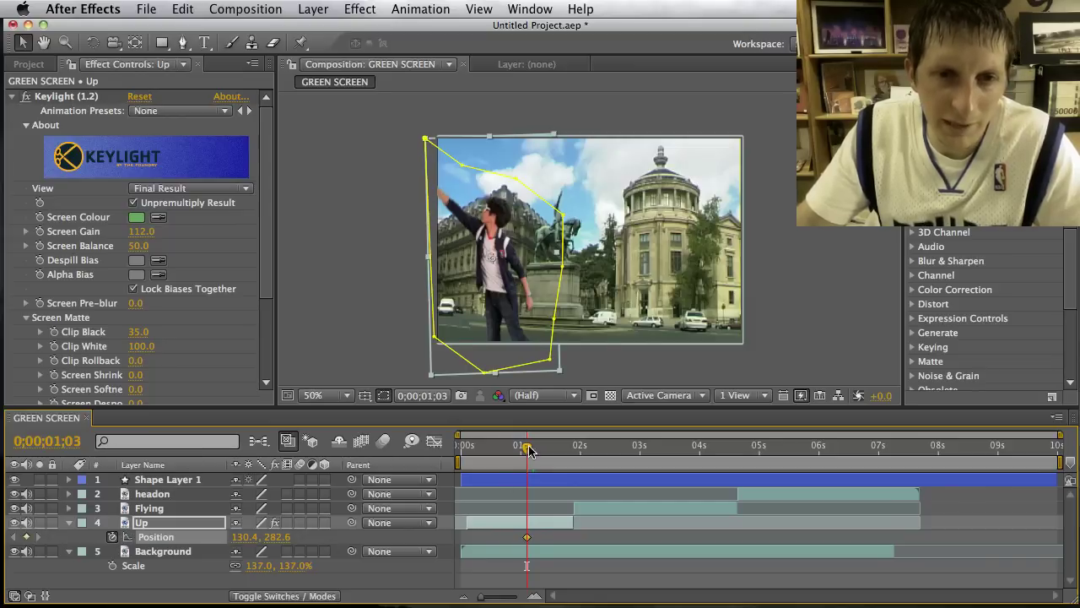
Step: Keyframe the Up layer's Position out of frame at -105.6, -173.4 at 0;00;01;26 and at about 99.9, 168.7 at 0;00;01;07
drag(528, 448, 572, 456)
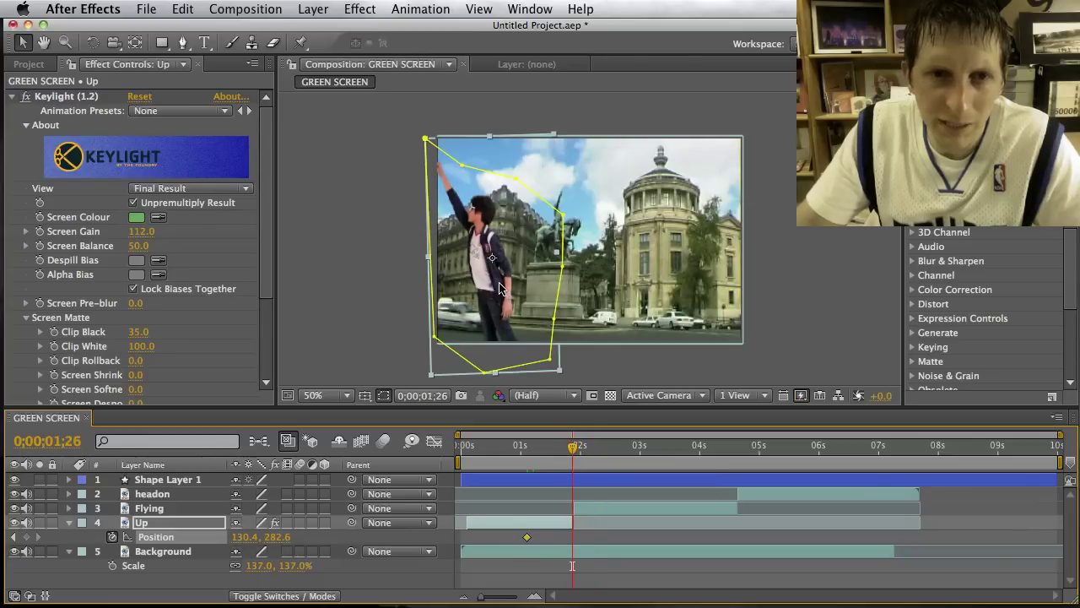
drag(497, 295, 399, 103)
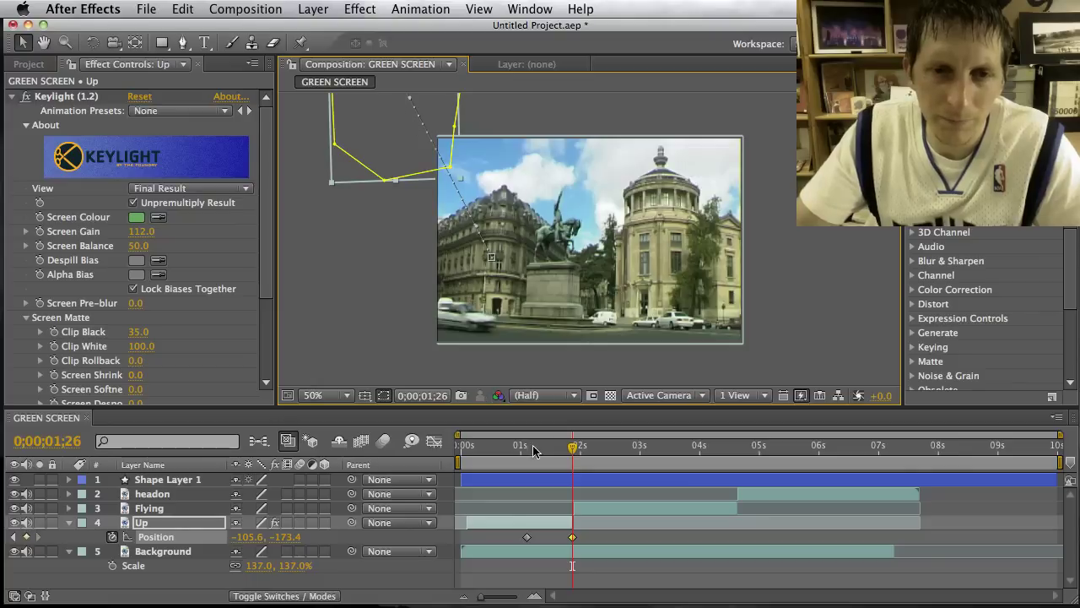
drag(574, 453, 535, 462)
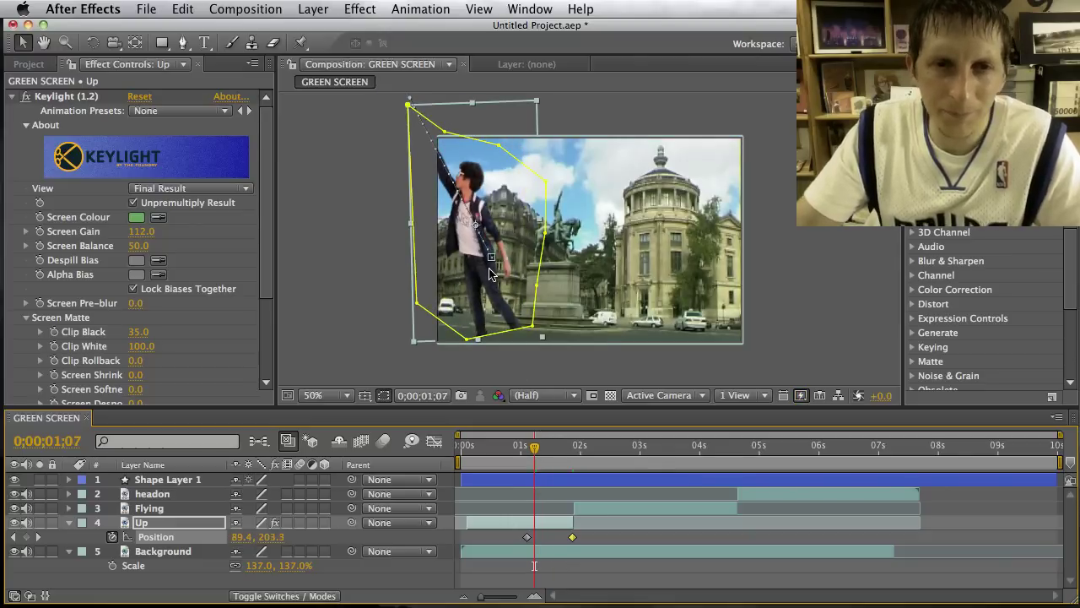
click(475, 228)
drag(476, 228, 503, 224)
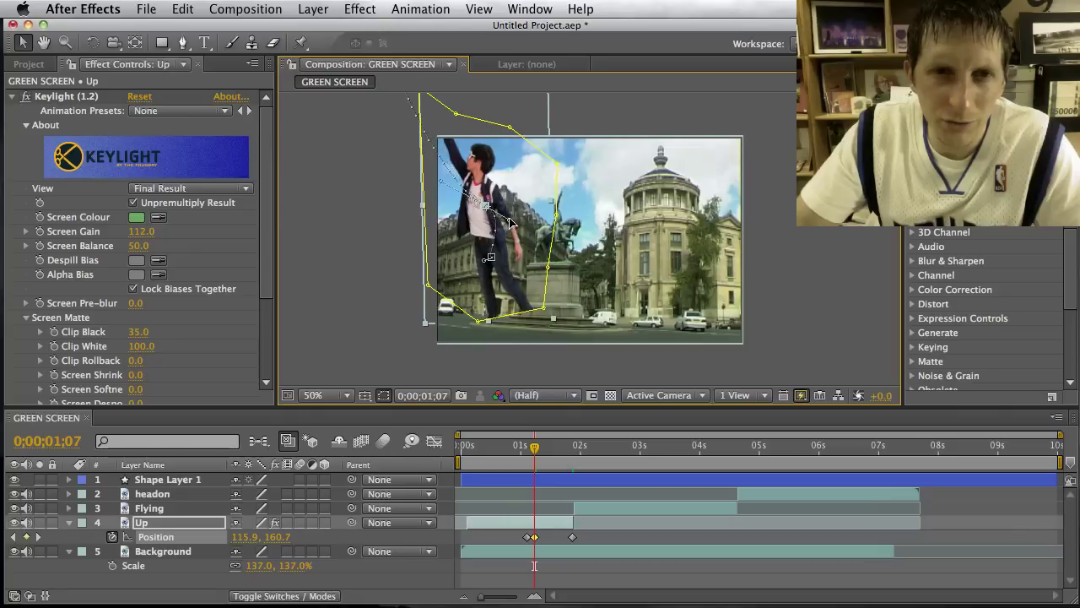
drag(491, 230, 487, 251)
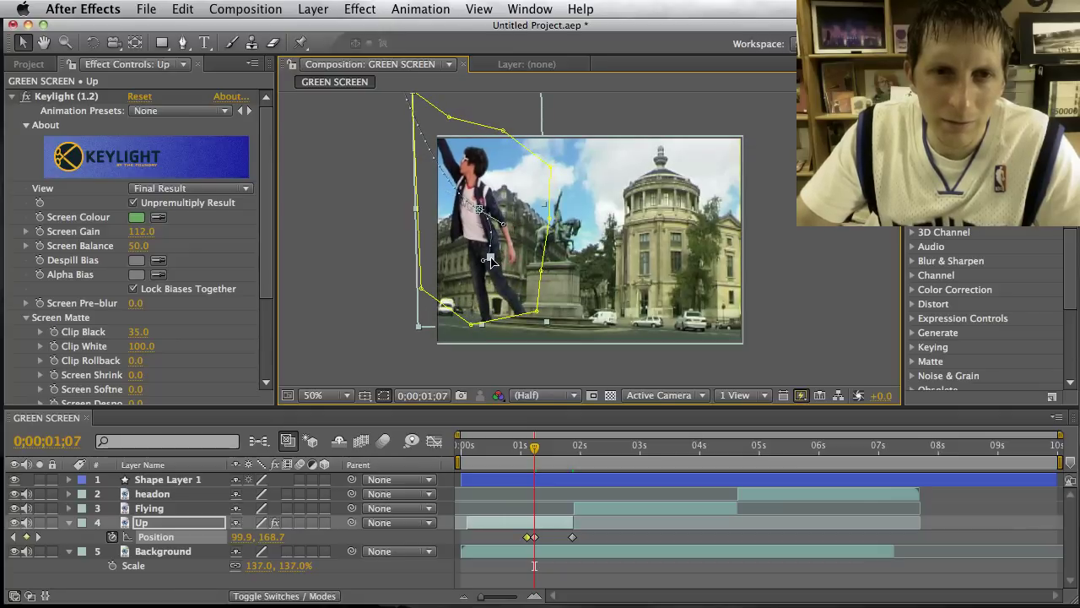
Step: Raise the Up figure slightly at 0;00;01;07 and set the layer's Anchor Point to 320.0, 152.0
key(a)
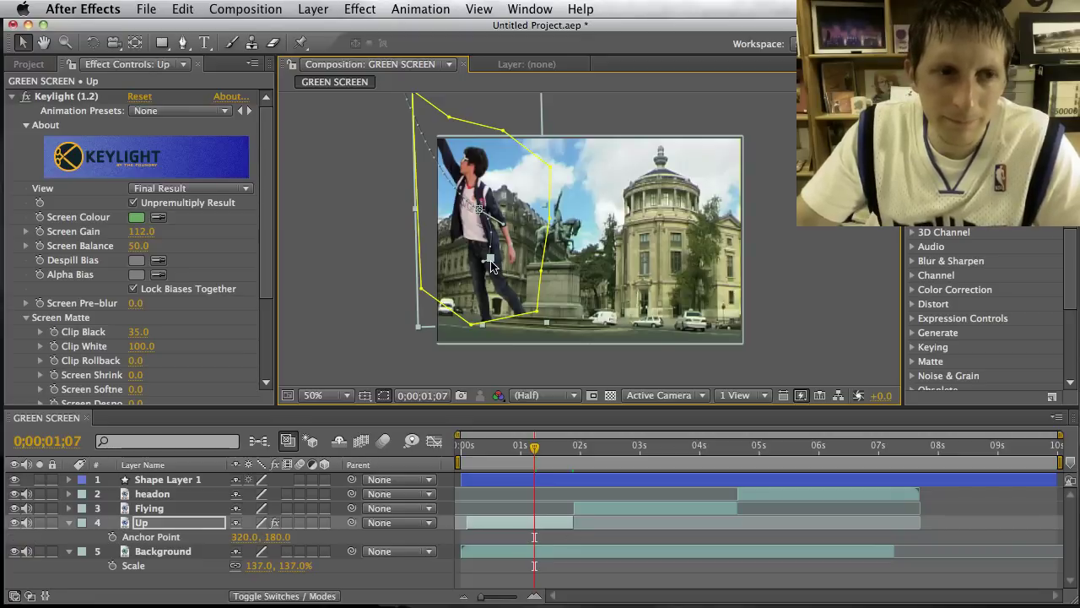
drag(490, 262, 482, 213)
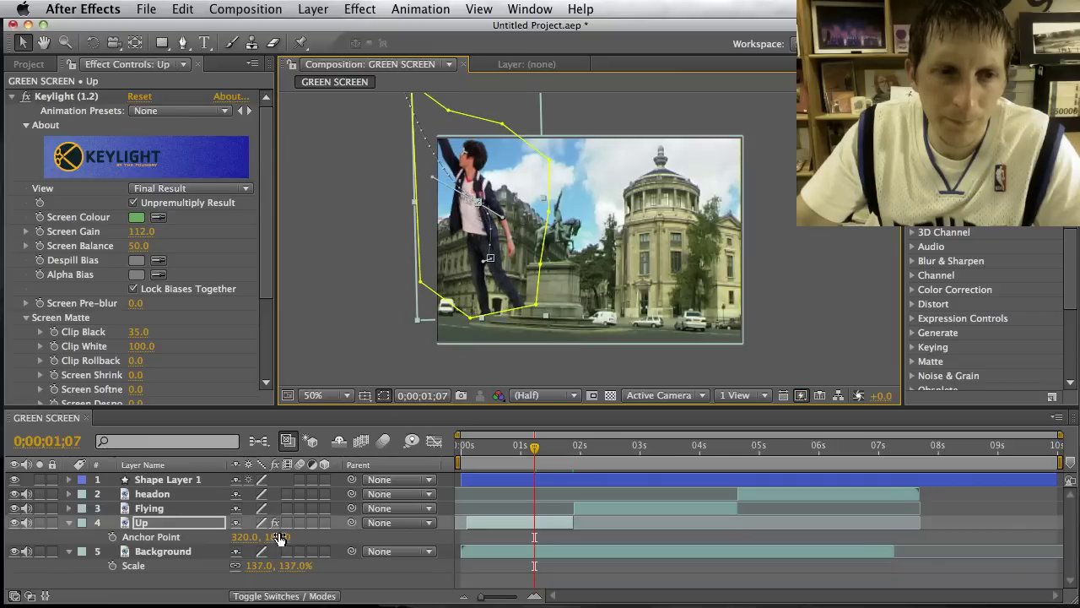
drag(279, 539, 271, 537)
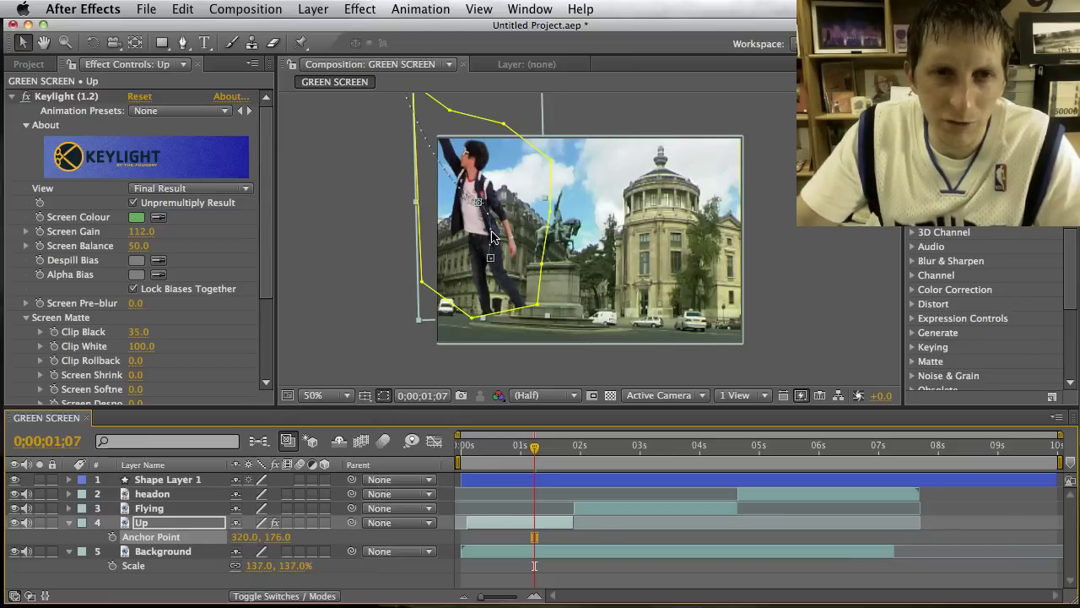
mouse_move(535, 447)
mouse_down()
mouse_move(521, 447)
mouse_move(540, 449)
mouse_move(527, 454)
mouse_up()
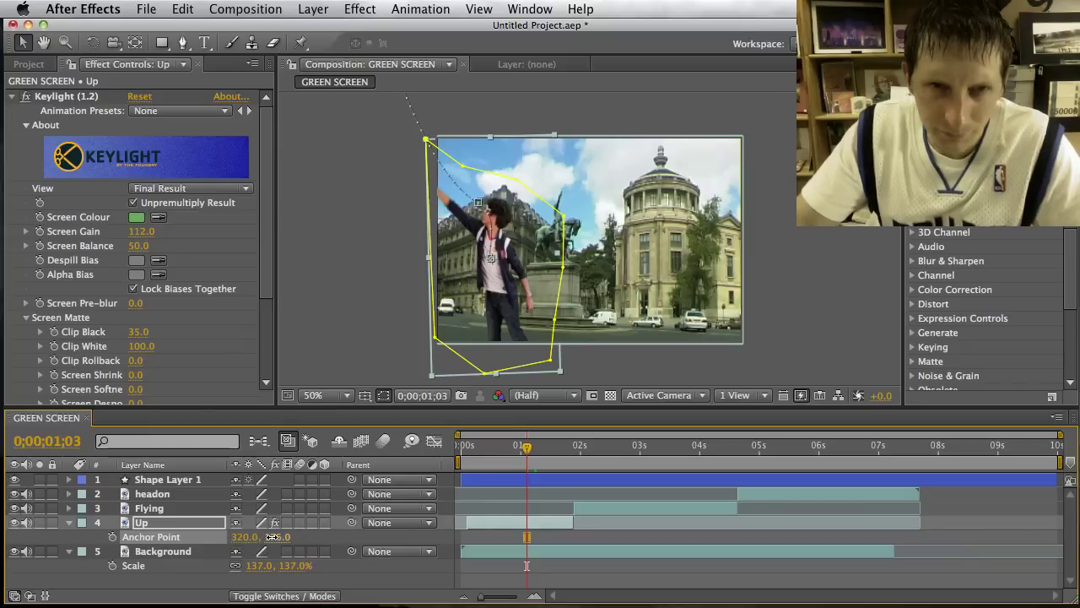
drag(272, 536, 329, 540)
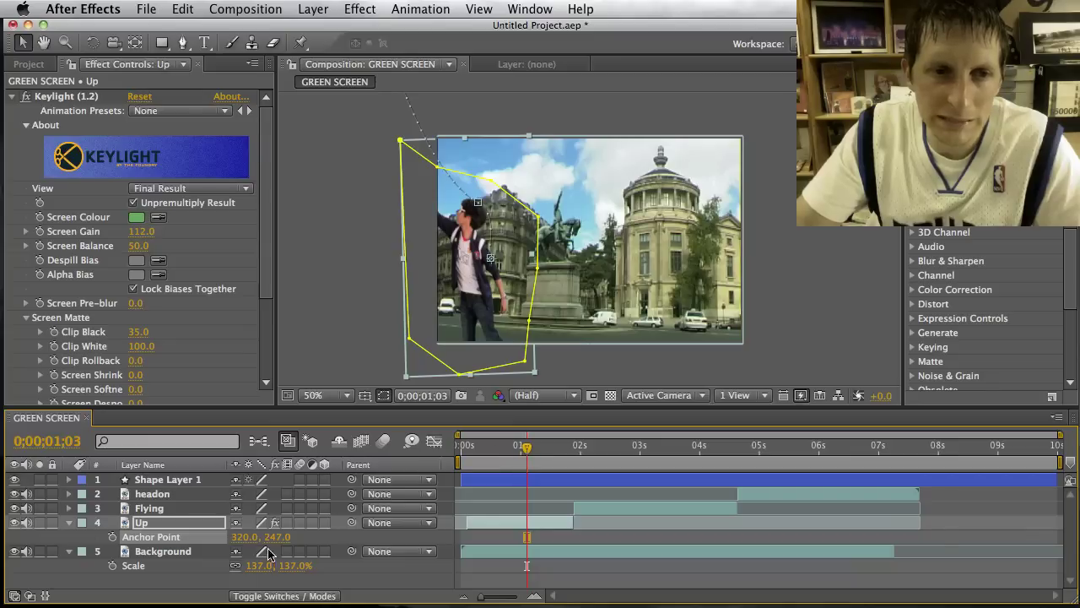
drag(274, 539, 196, 543)
Step: At 0;00;01;09, extend the lower edge of the Up mask downward to include the man's feet
drag(527, 446, 474, 445)
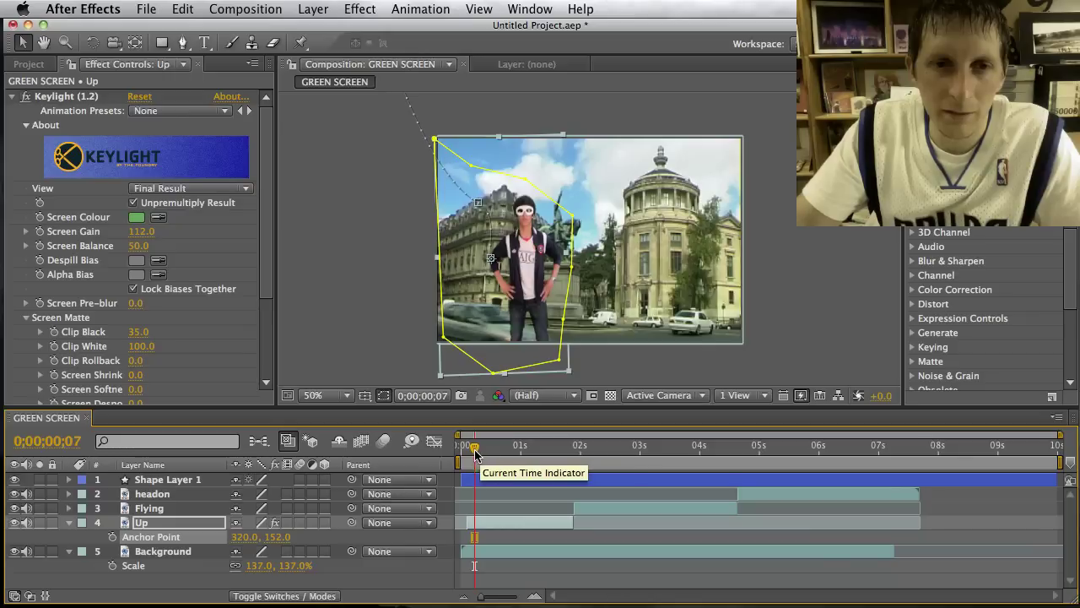
drag(475, 454, 538, 456)
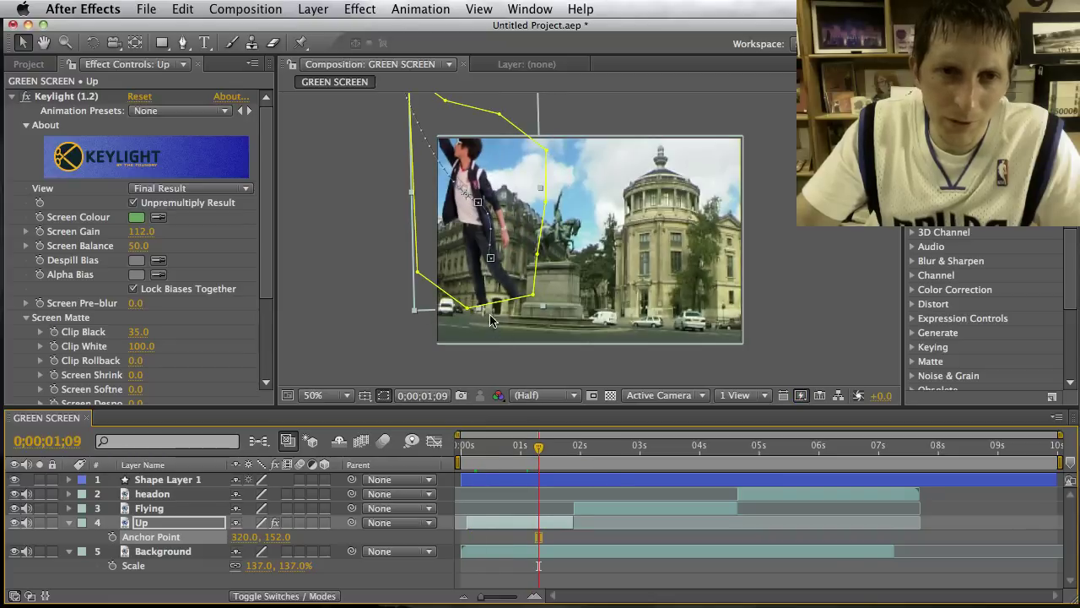
key(a)
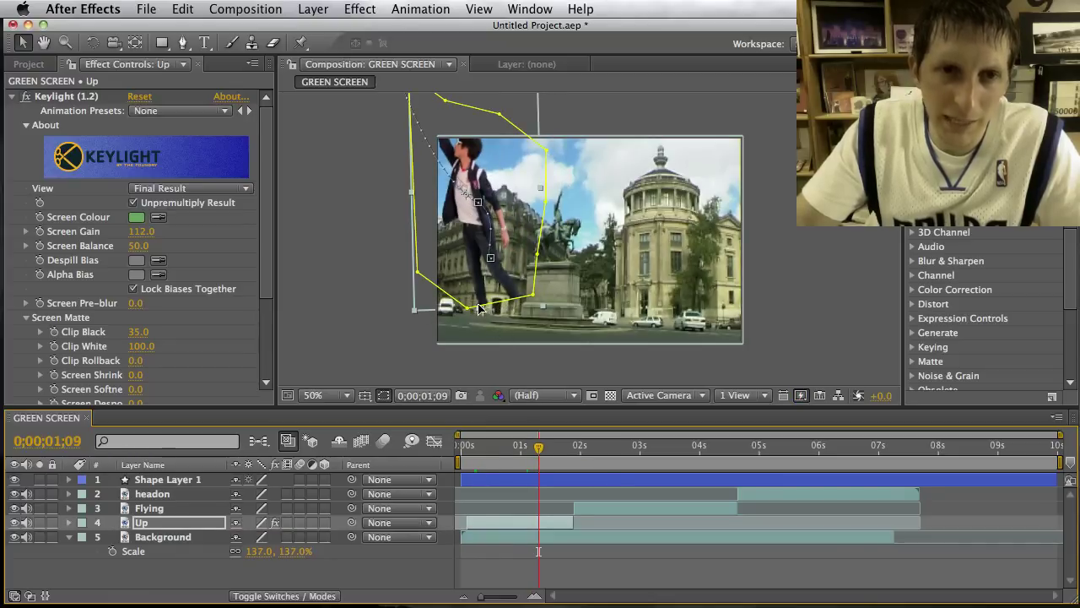
drag(469, 312, 470, 348)
drag(534, 297, 538, 335)
click(560, 361)
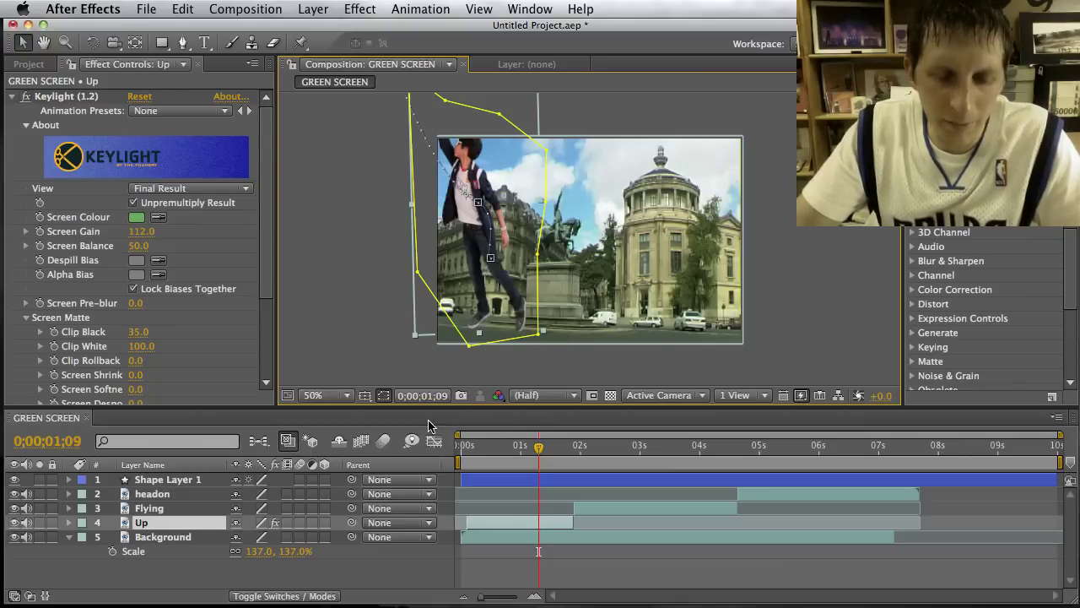
Step: Animate the Up layer's Rotation with a keyframe at its current angle at 0;00;01;04 and one at -65.7° at 0;00;01;25
key(r)
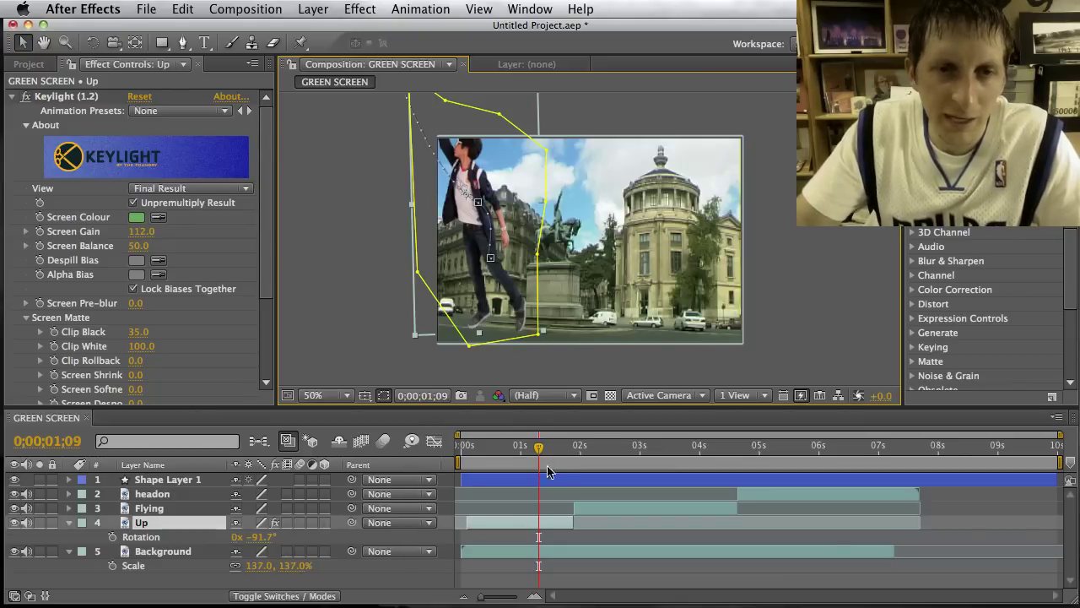
mouse_move(535, 446)
mouse_down()
mouse_move(505, 448)
mouse_move(529, 449)
mouse_up()
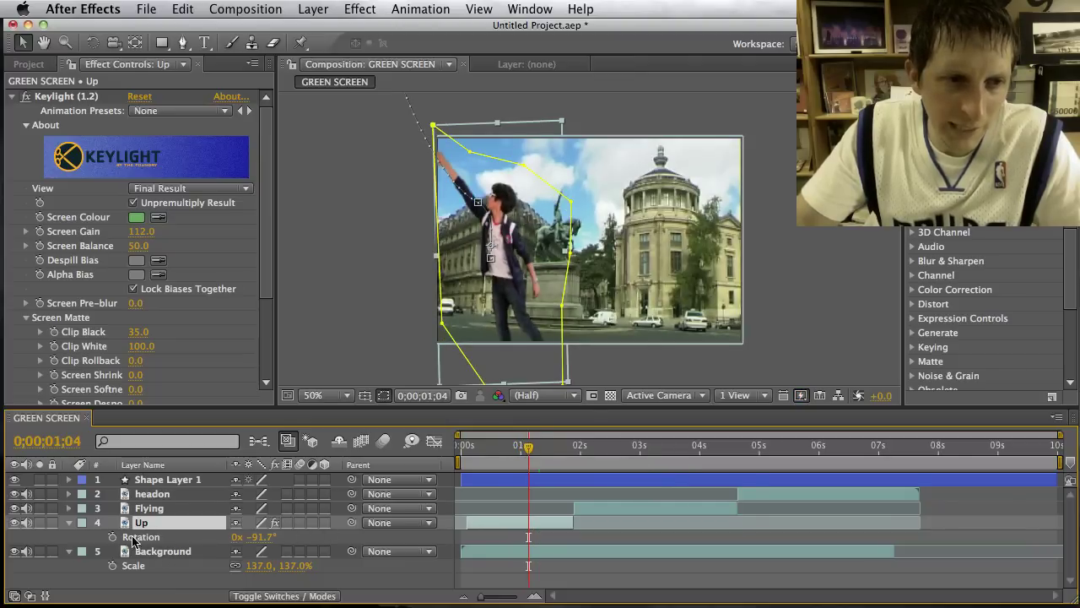
click(112, 537)
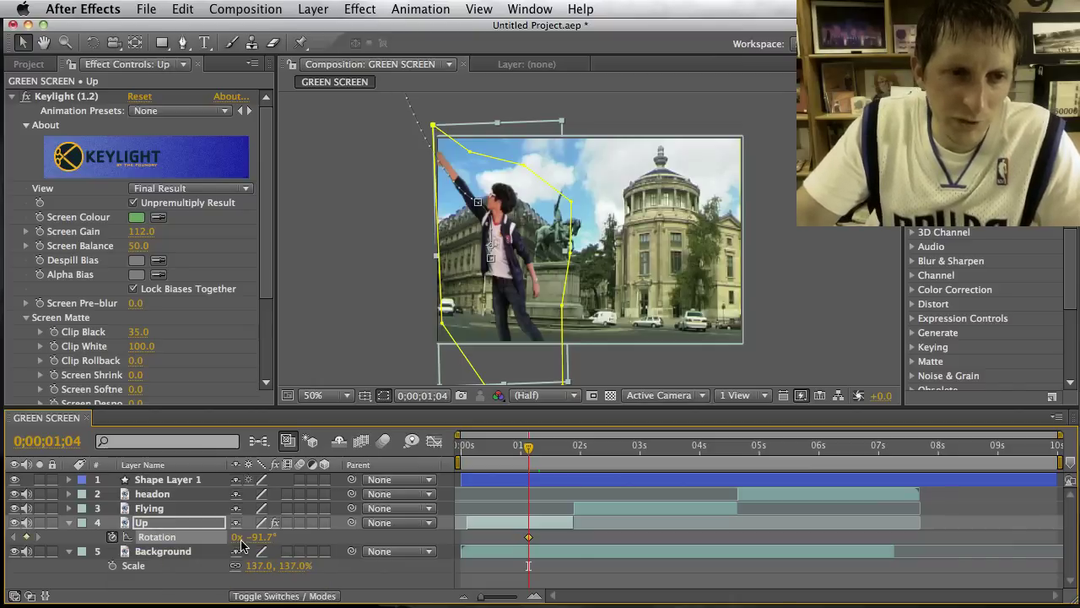
drag(530, 452, 573, 455)
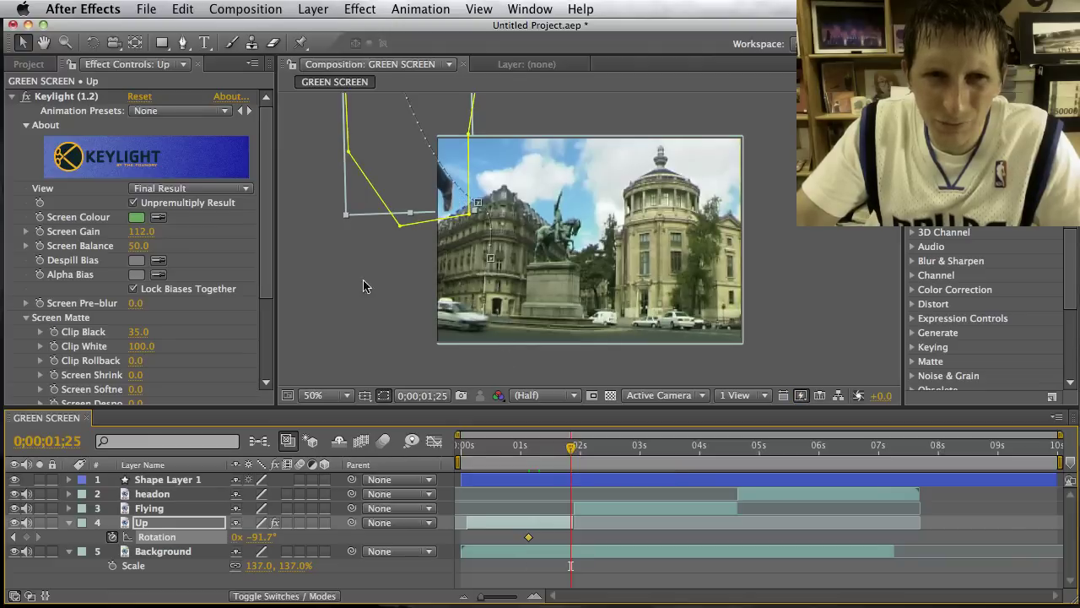
drag(265, 537, 297, 553)
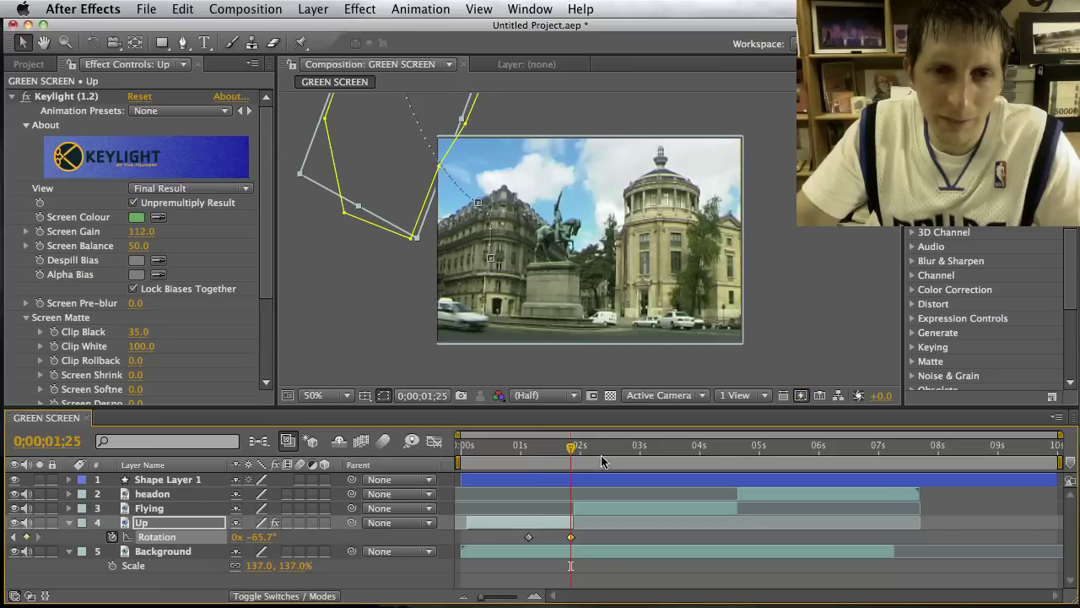
Step: At 0;00;02;13, apply another Keylight (1.2) effect to the Up layer and sample the green backdrop as its Screen Colour
mouse_move(571, 453)
mouse_down()
mouse_move(521, 454)
mouse_move(573, 457)
mouse_up()
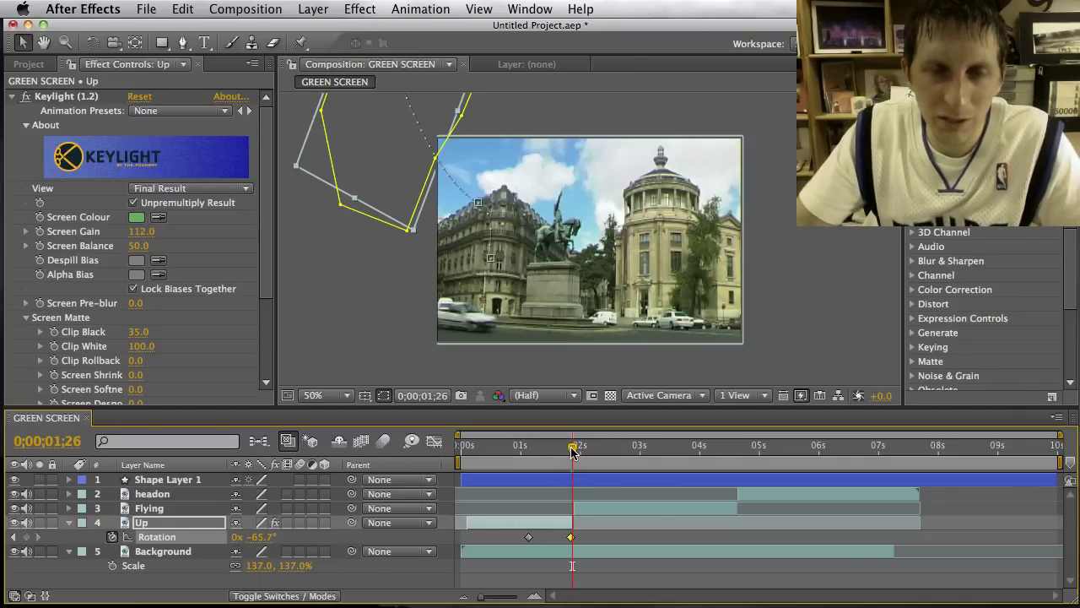
drag(572, 451, 605, 462)
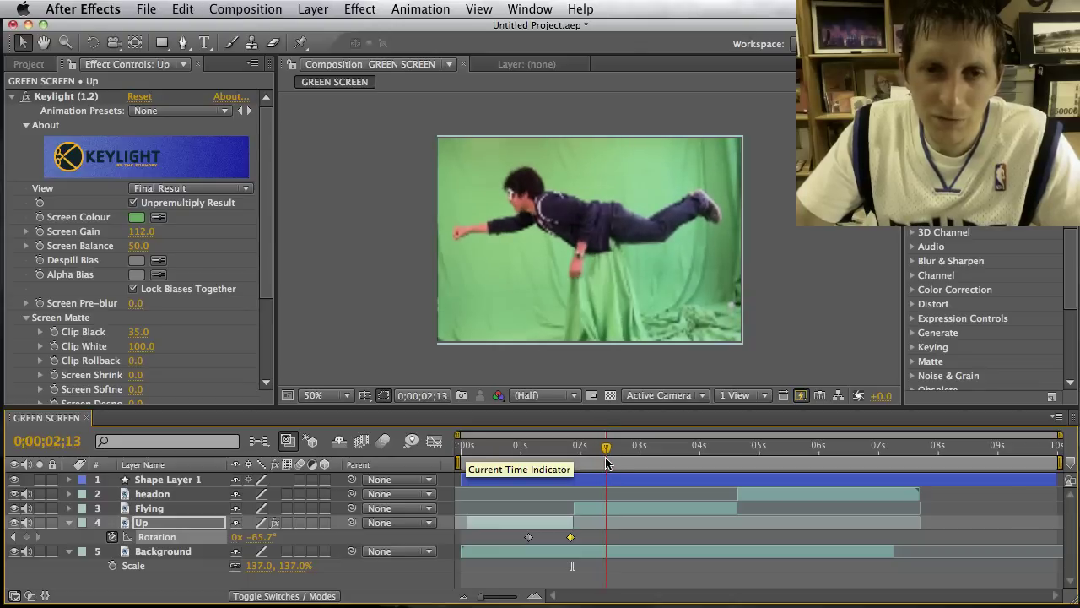
click(372, 15)
mouse_move(412, 220)
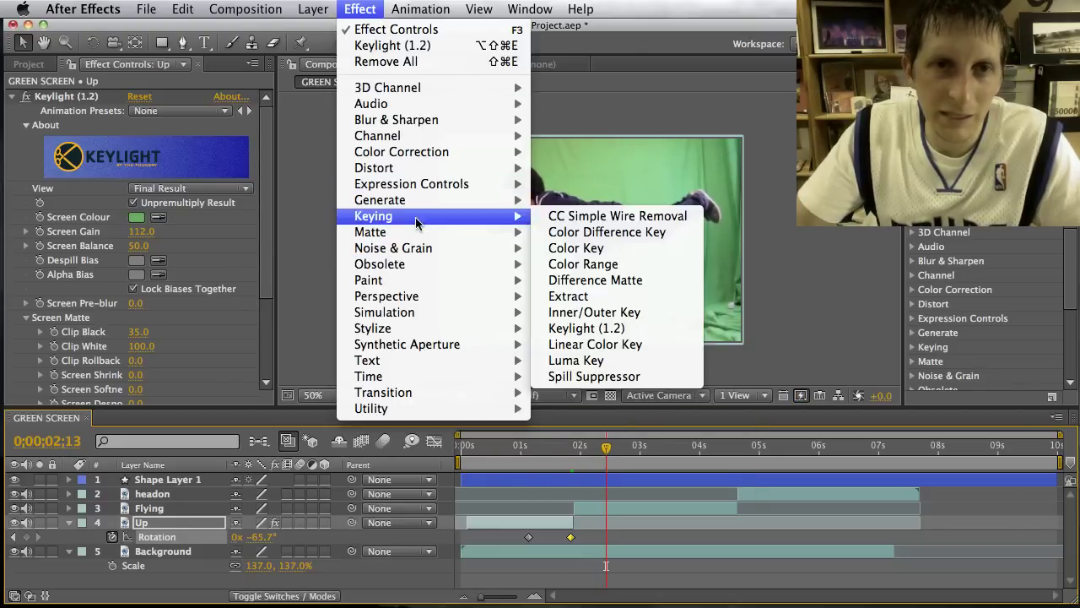
click(616, 336)
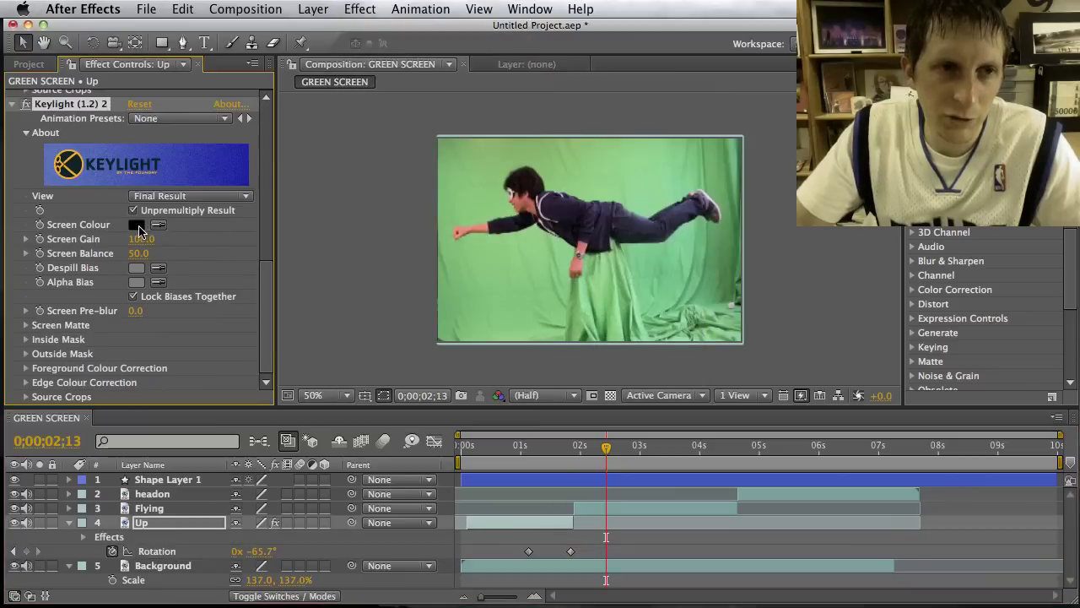
click(136, 224)
click(713, 241)
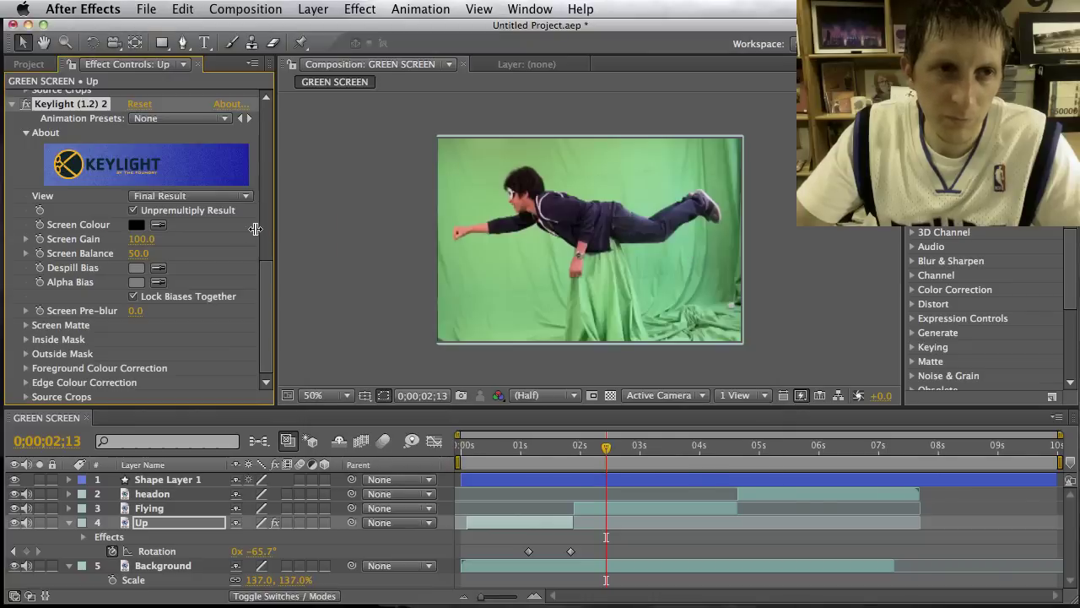
click(487, 191)
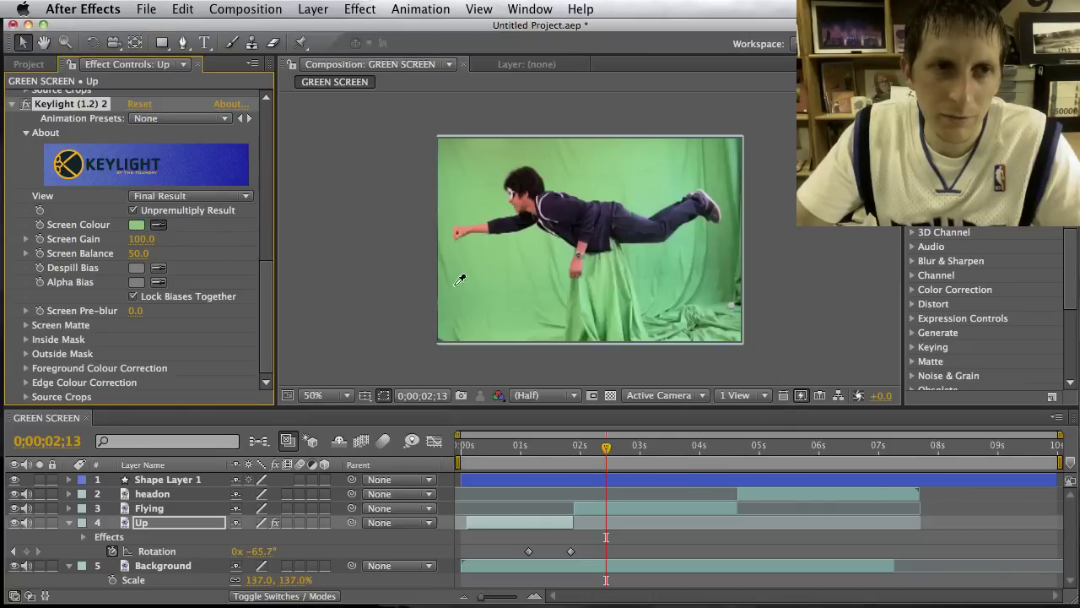
Step: Apply Keylight (1.2) to the Flying layer and sample its green backdrop as the Screen Colour
click(617, 505)
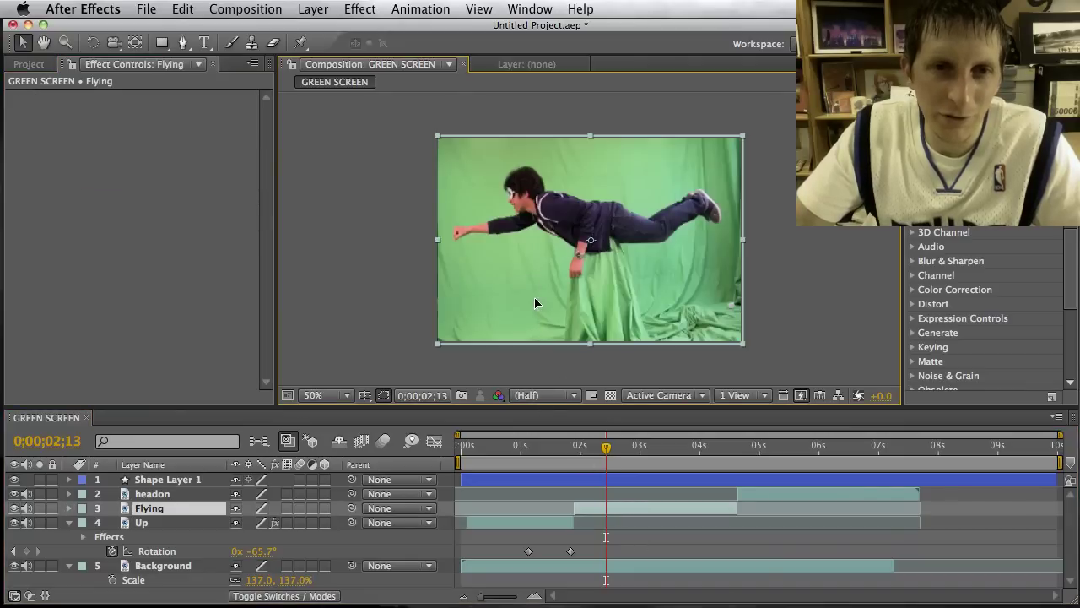
click(359, 8)
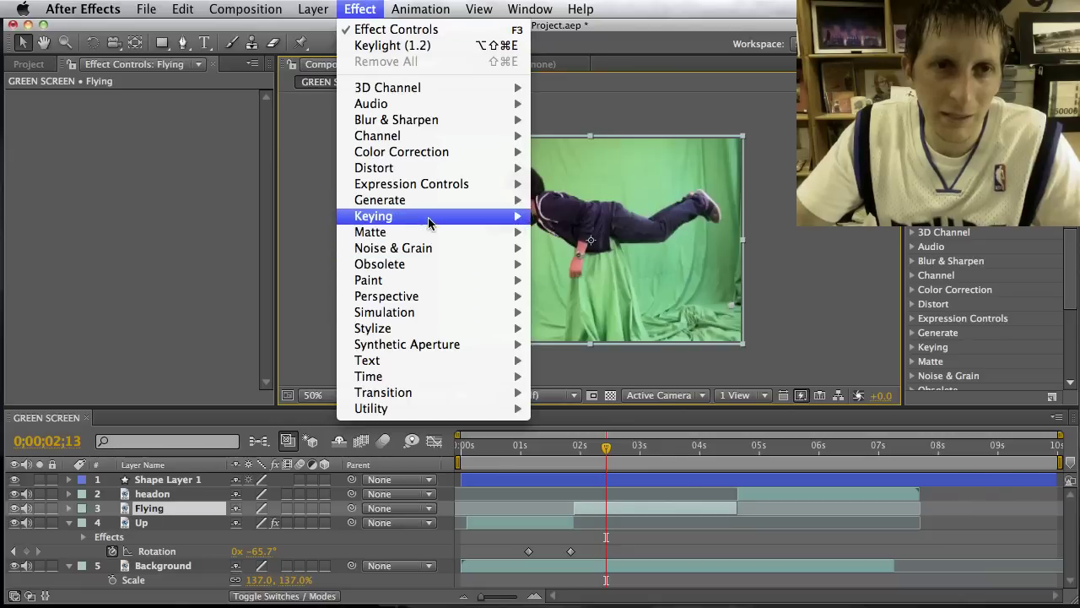
mouse_move(428, 217)
click(554, 329)
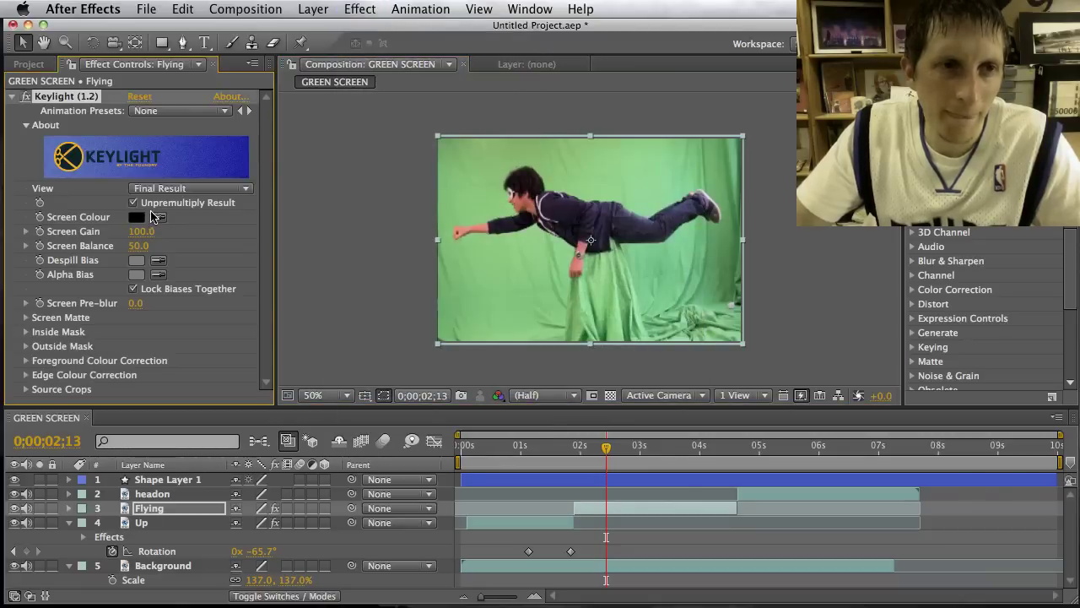
click(568, 255)
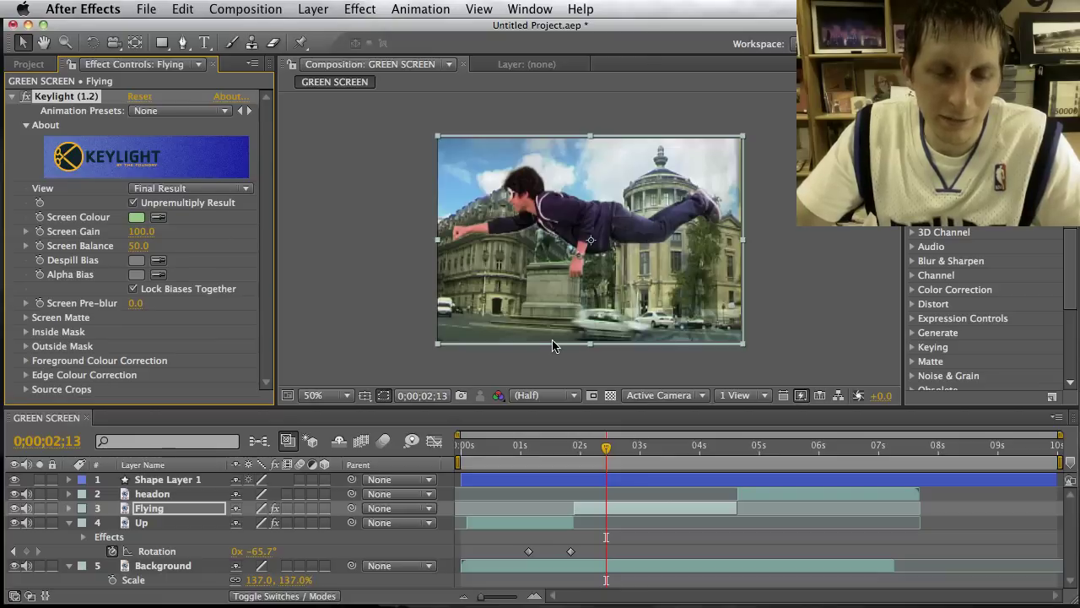
Step: Scale the Flying layer to 38% and set its Keylight Clip Black to 43
key(s)
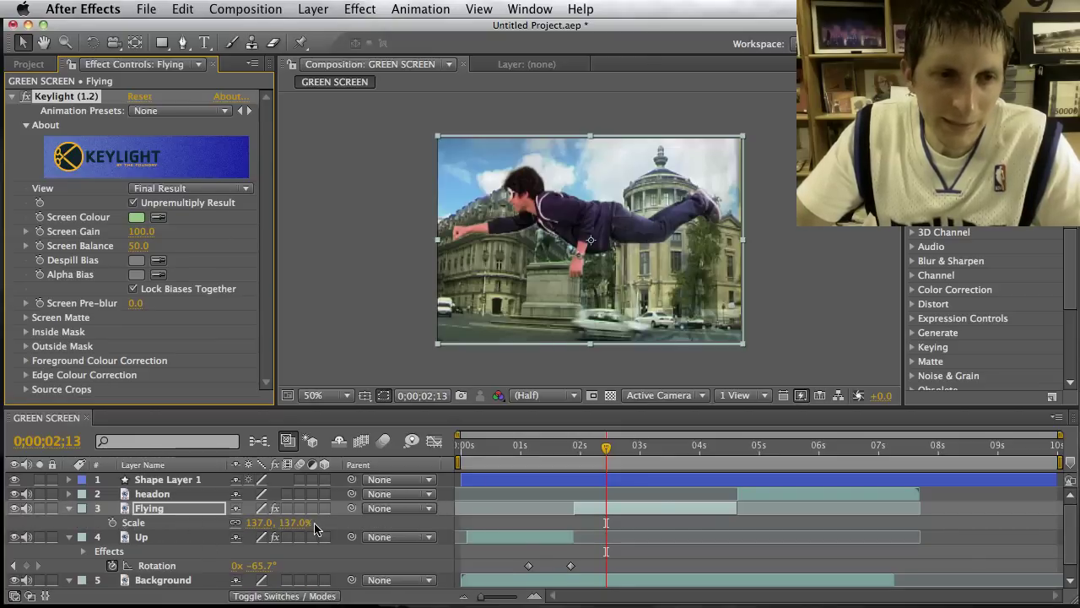
drag(311, 523, 223, 528)
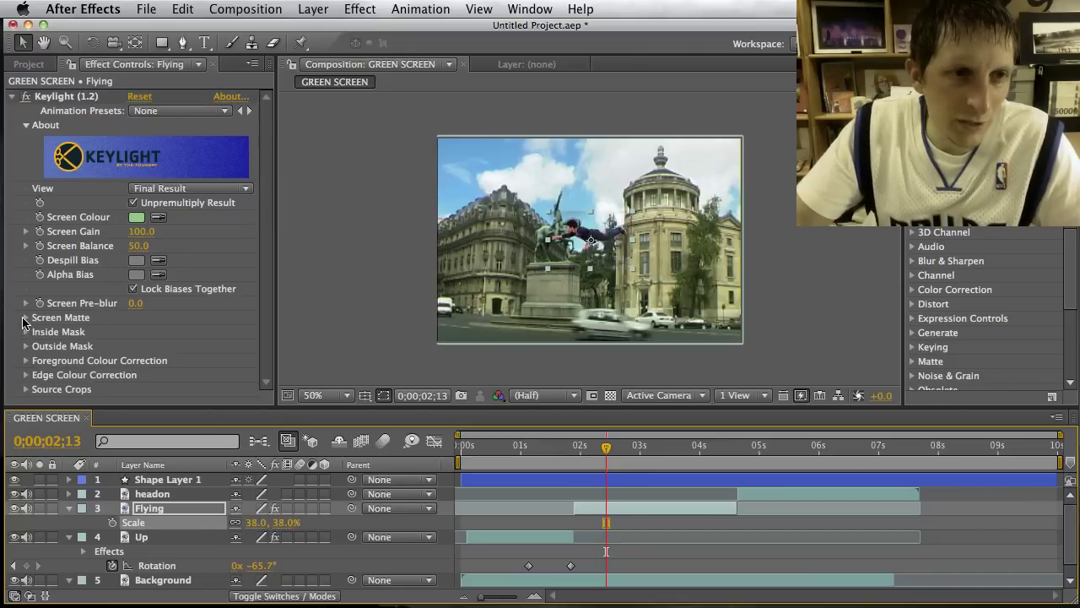
click(25, 318)
scroll(47, 325, down, 2)
drag(136, 281, 144, 282)
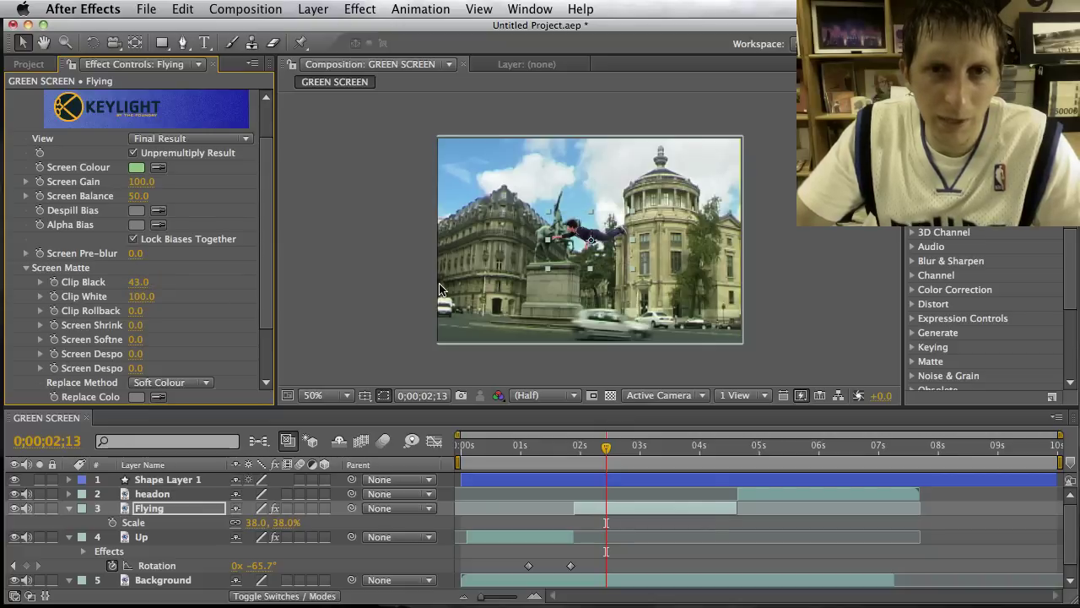
Step: Position the Flying figure in the sky above the statue and flip it horizontally, with a scale of about -45.3, 38.0%
drag(595, 232, 595, 173)
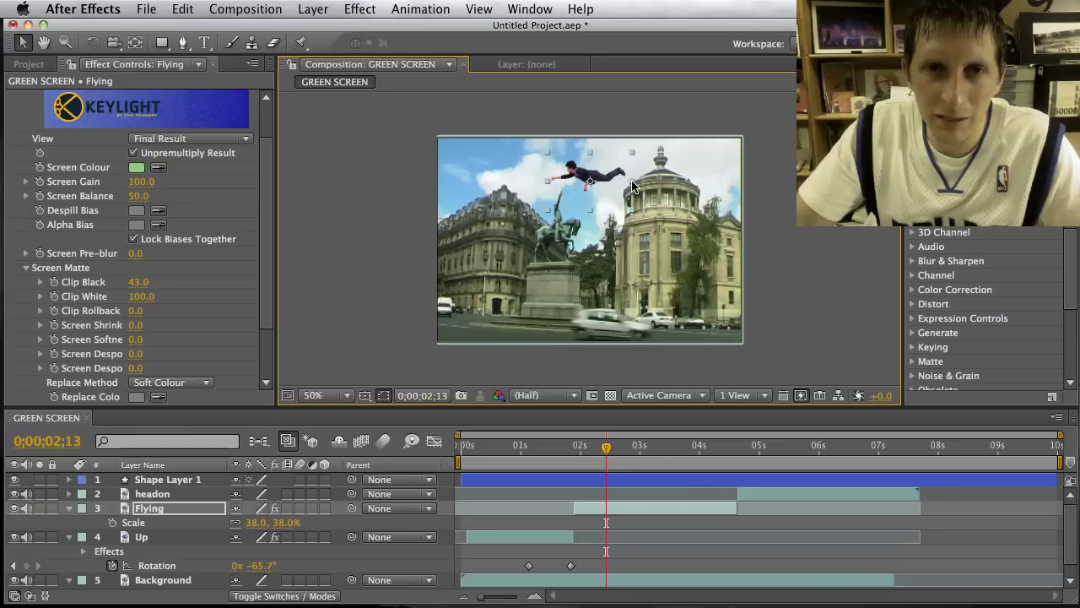
drag(633, 186, 540, 189)
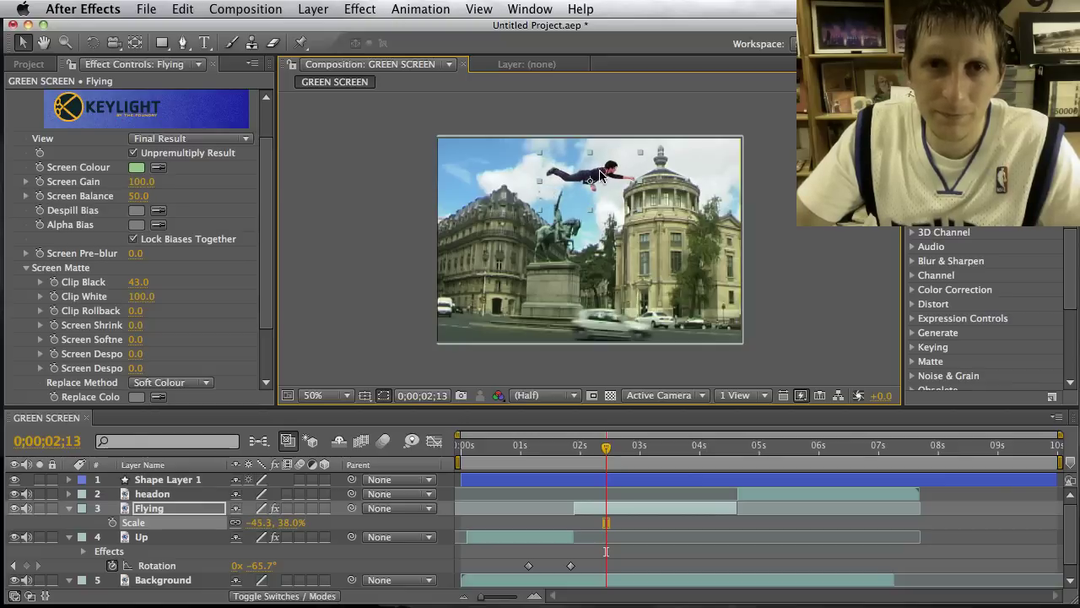
mouse_move(600, 175)
mouse_down()
mouse_move(498, 175)
mouse_move(760, 174)
mouse_move(420, 173)
mouse_move(687, 161)
mouse_move(590, 172)
mouse_up()
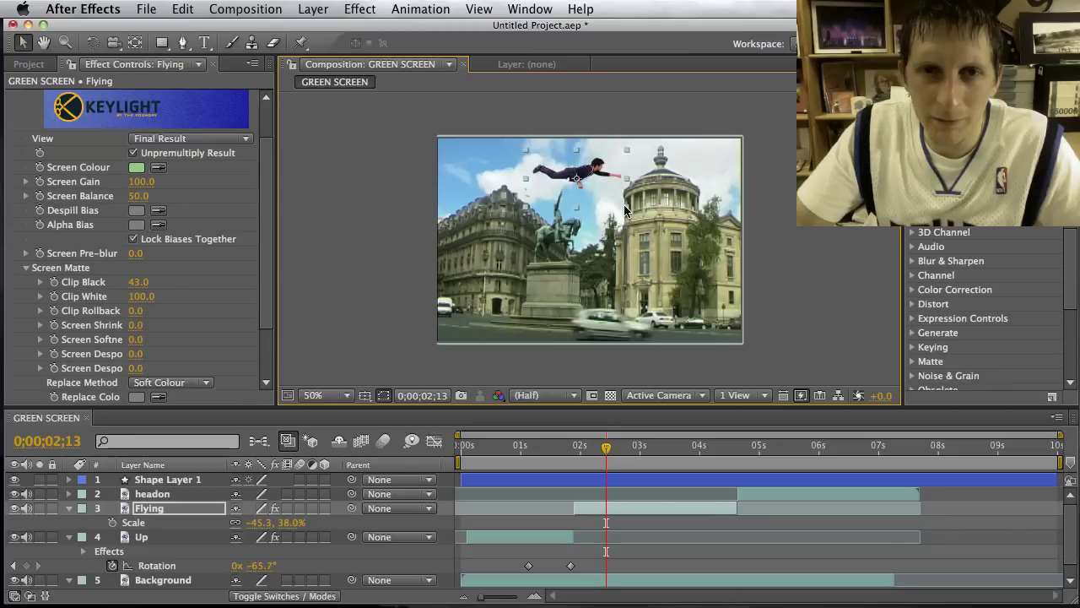
Step: Scale the Flying layer to about -37.8, 34.7% and keyframe its Position from -103.0, 76.0 at 0;00;01;27 to 819.0, 78.0 at 0;00;04;18
drag(627, 207, 407, 167)
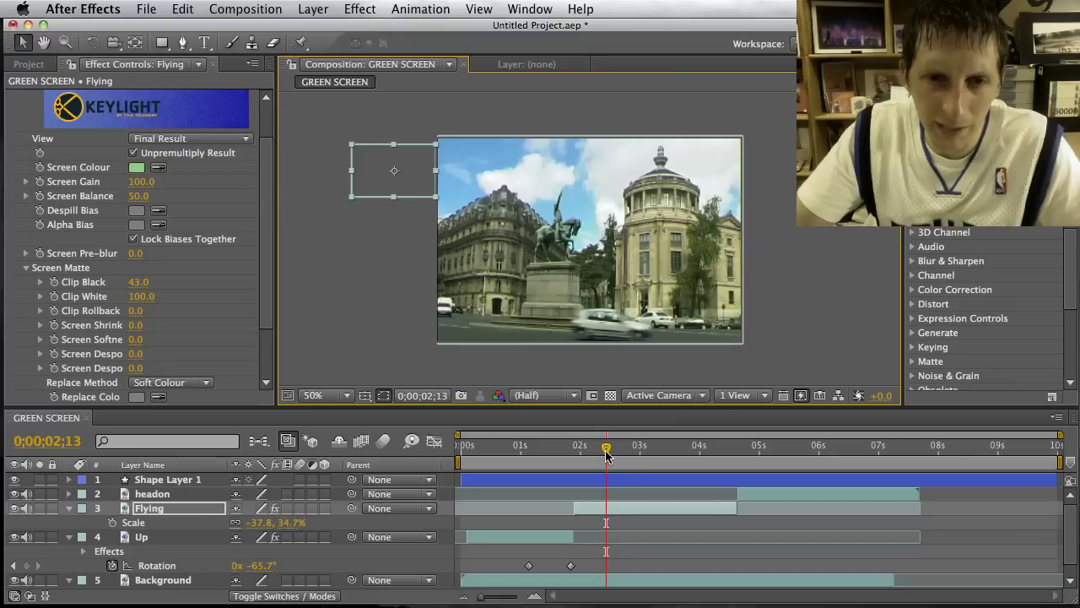
drag(606, 449, 575, 451)
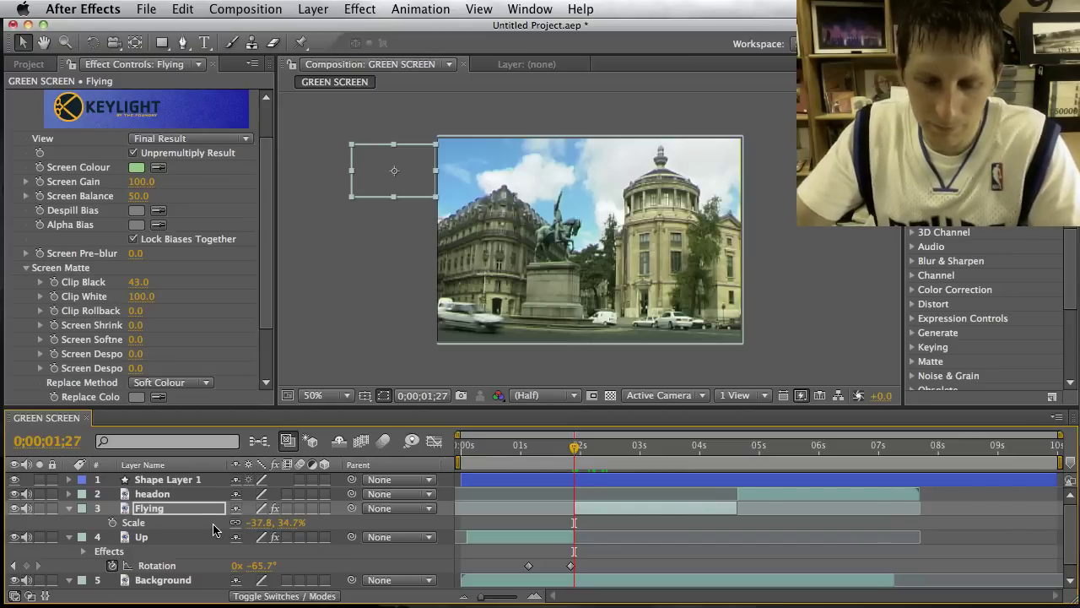
key(alt+shift+p)
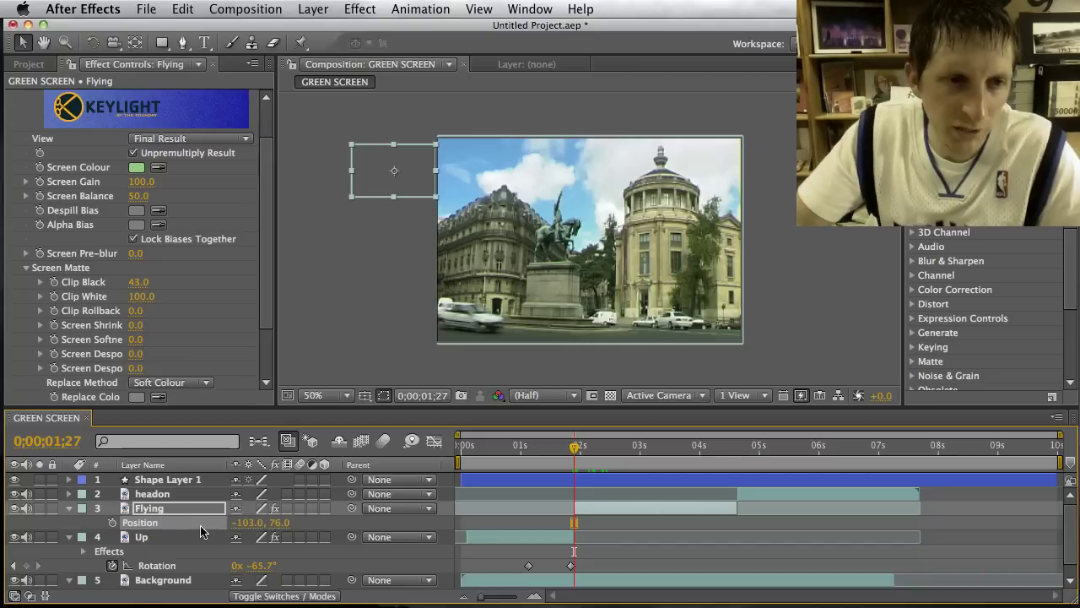
click(112, 522)
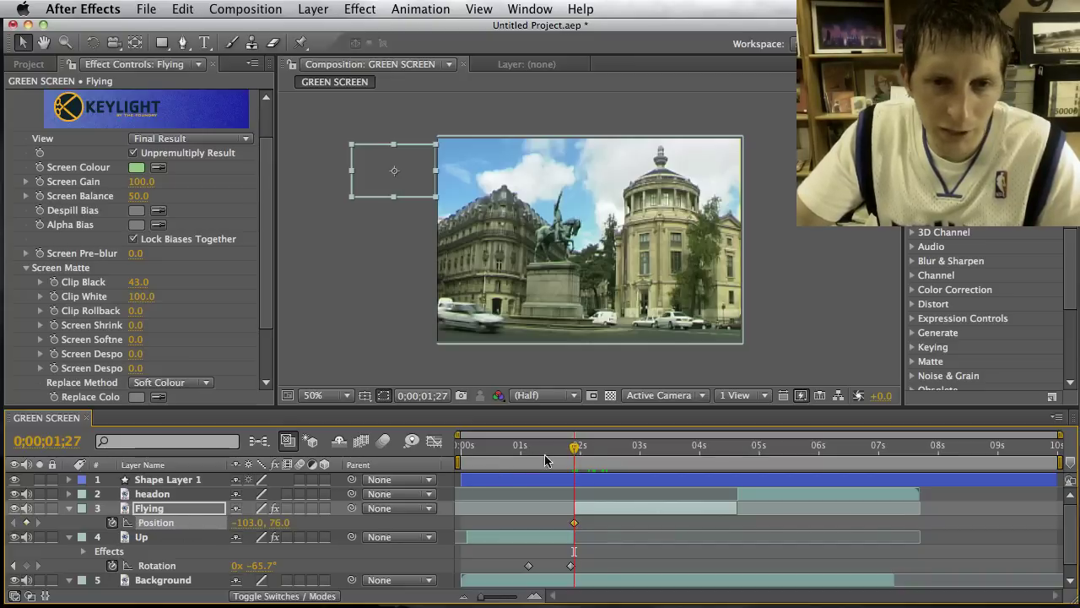
drag(578, 454, 736, 457)
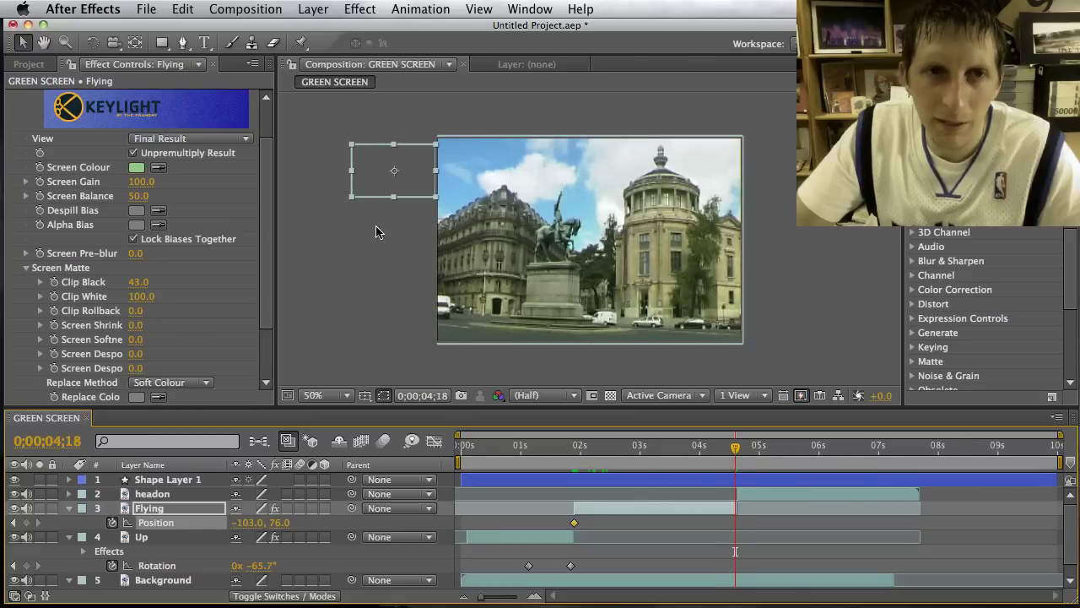
drag(395, 178, 784, 184)
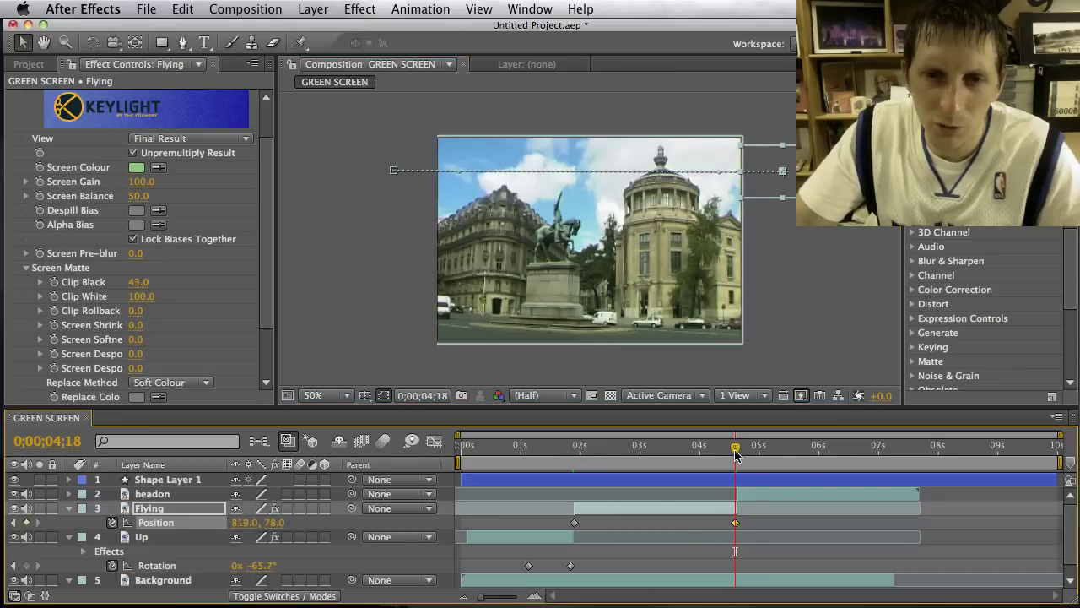
Step: Preview the hero's flight across the sky from 0;00;01;28, pausing as he reaches the domed building, and deselect the Flying layer
drag(735, 456, 578, 462)
key(space)
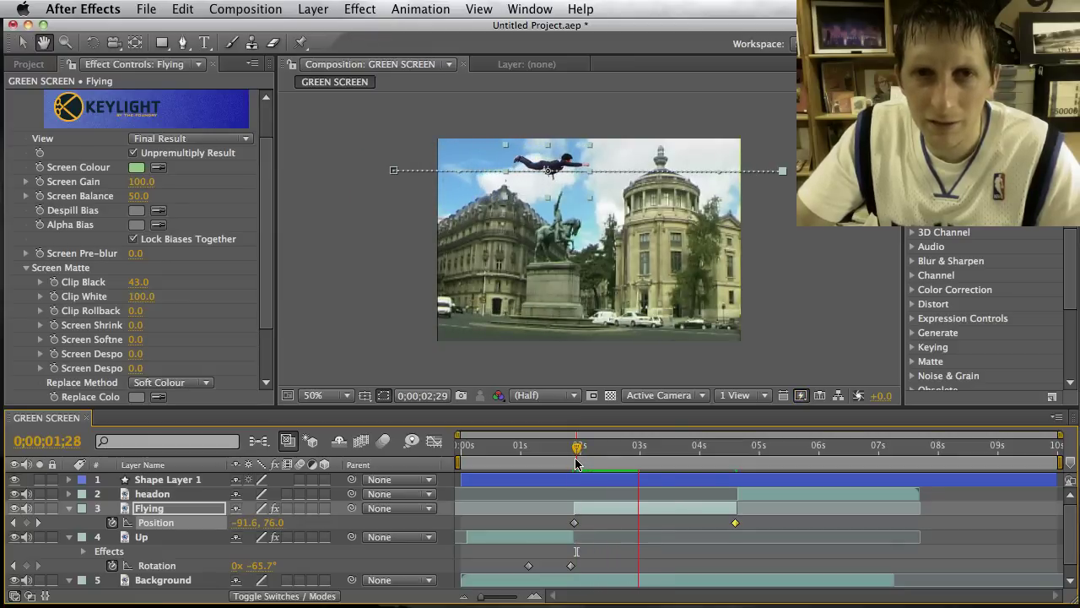
key(space)
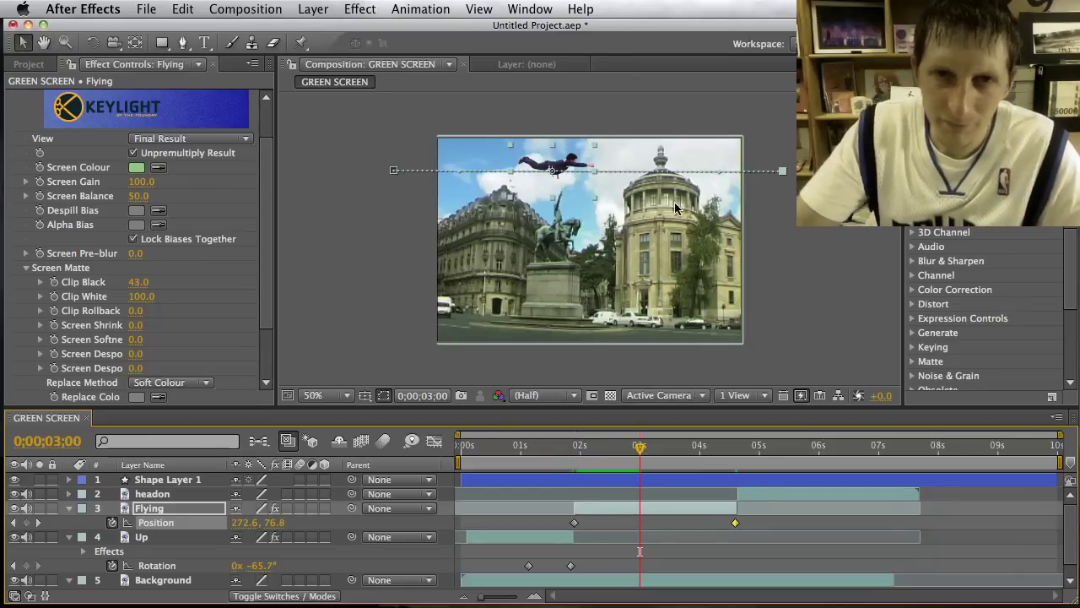
key(space)
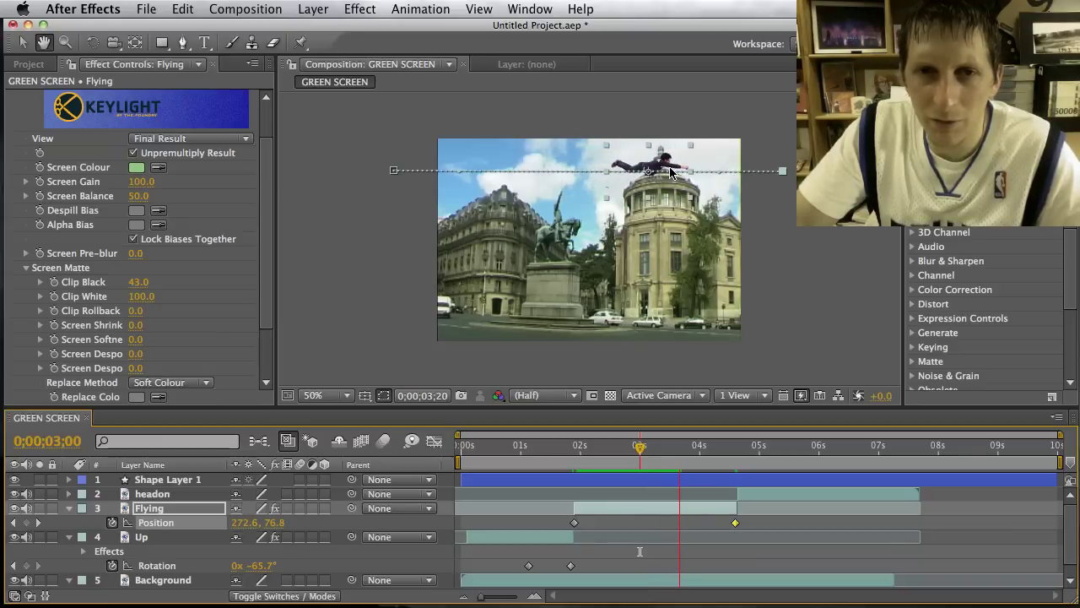
key(space)
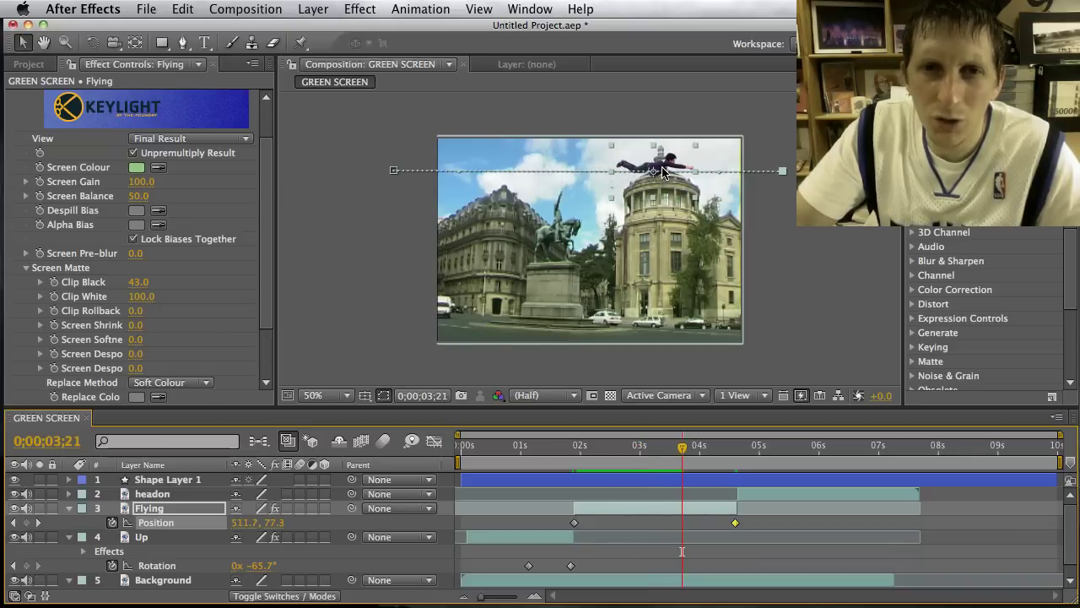
click(790, 255)
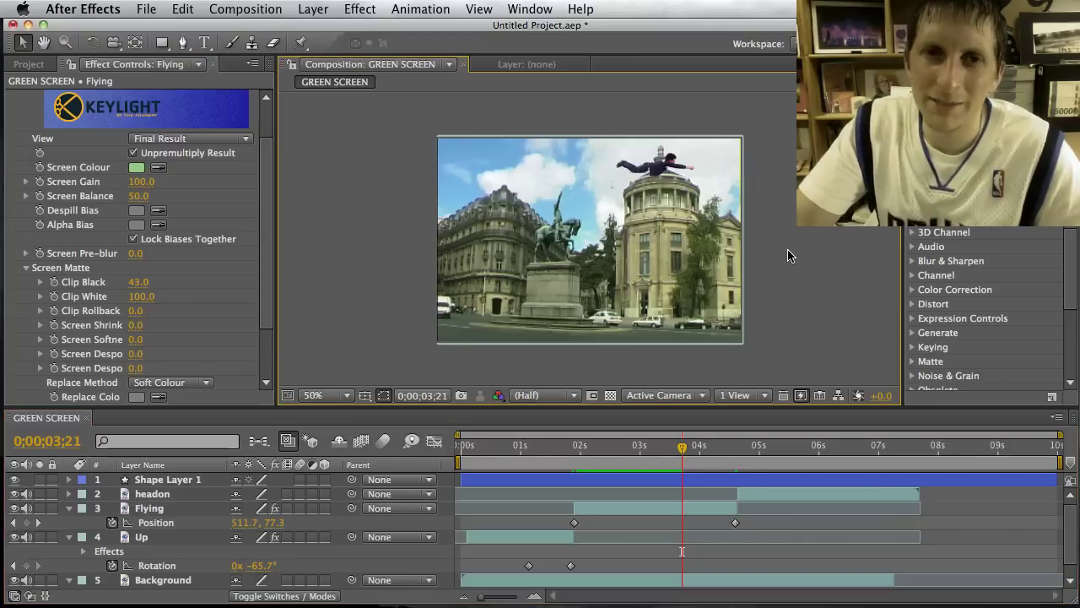
Step: Duplicate the Background layer, keeping the copy beneath the Flying and Up layers
click(145, 509)
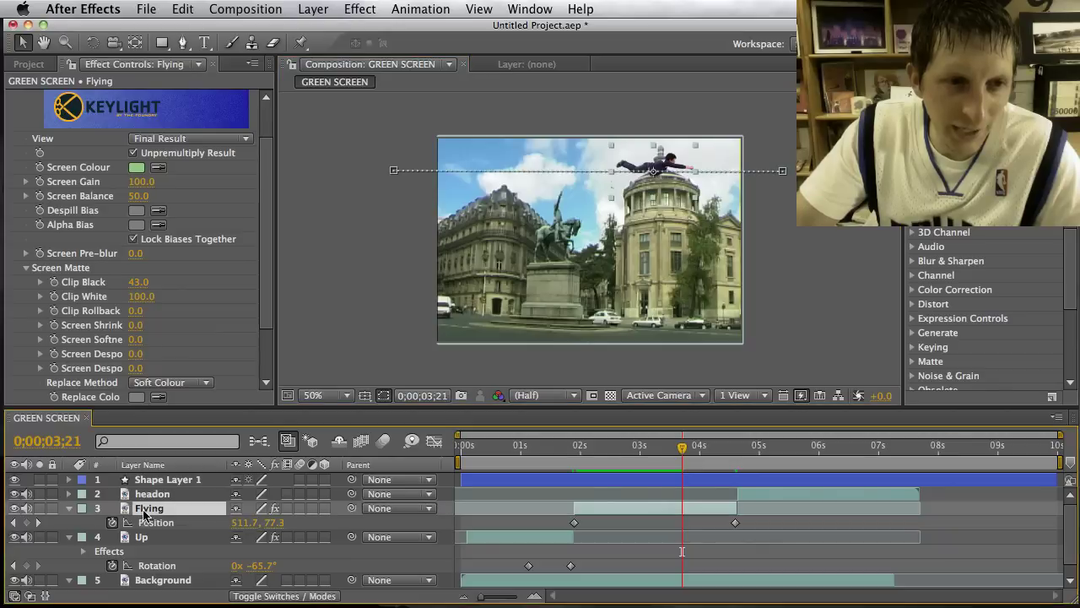
drag(128, 512, 154, 593)
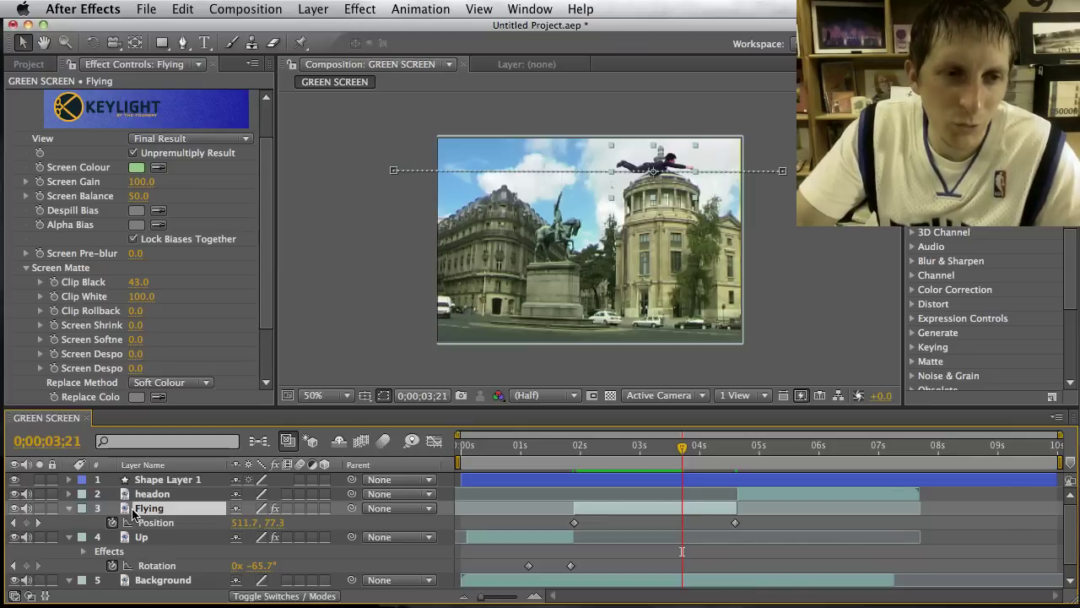
click(148, 581)
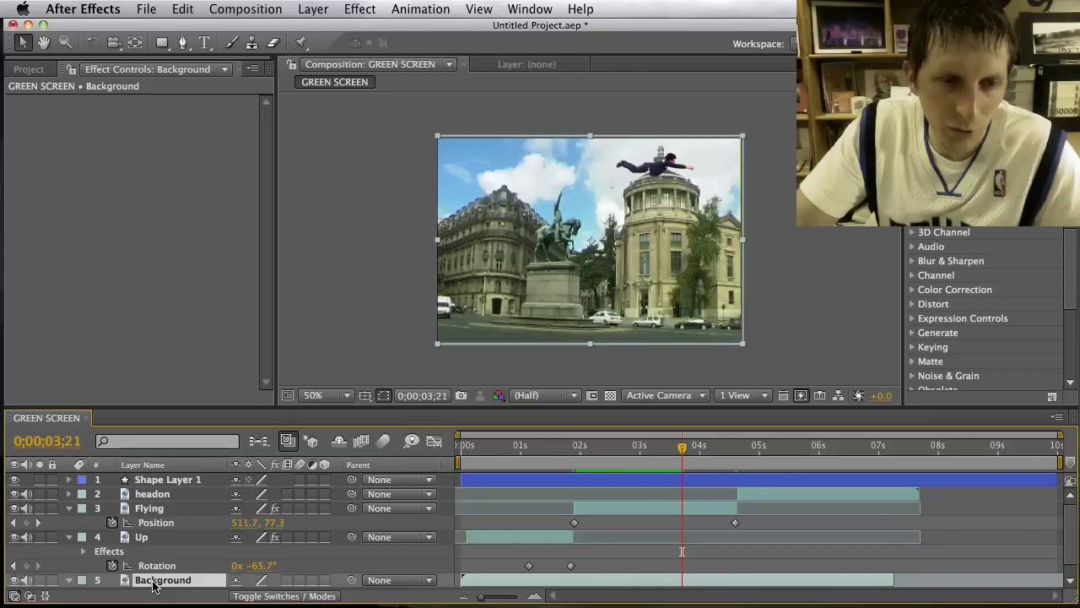
key(super+d)
scroll(150, 581, down, 2)
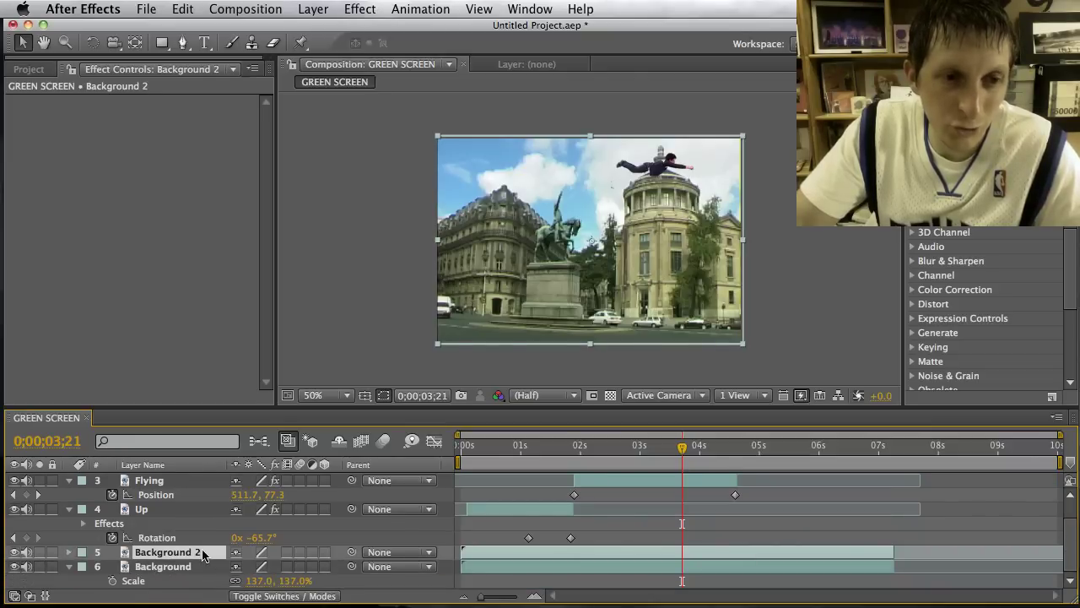
double_click(196, 554)
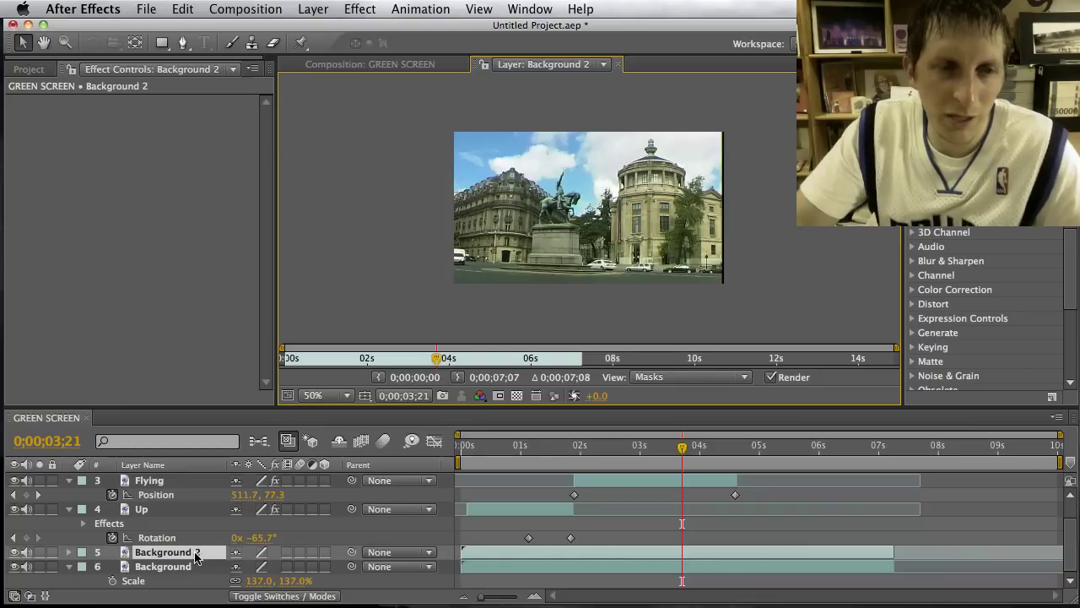
click(616, 65)
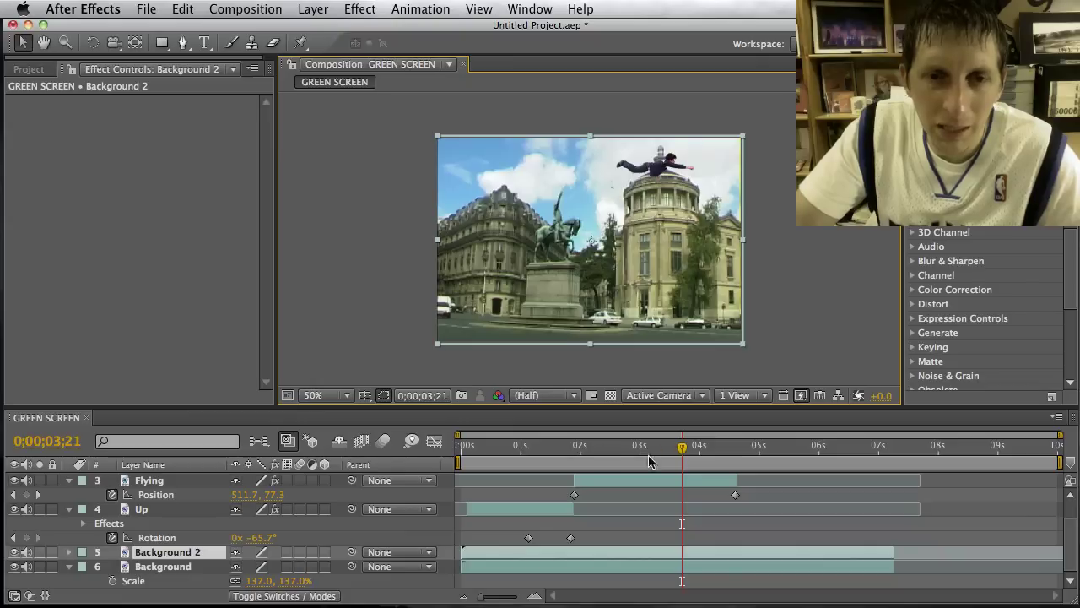
Step: At 0;00;02;21, draw a closed Pen mask on Background 2 around the domed building's spire, roof and upper columns
drag(682, 456, 622, 448)
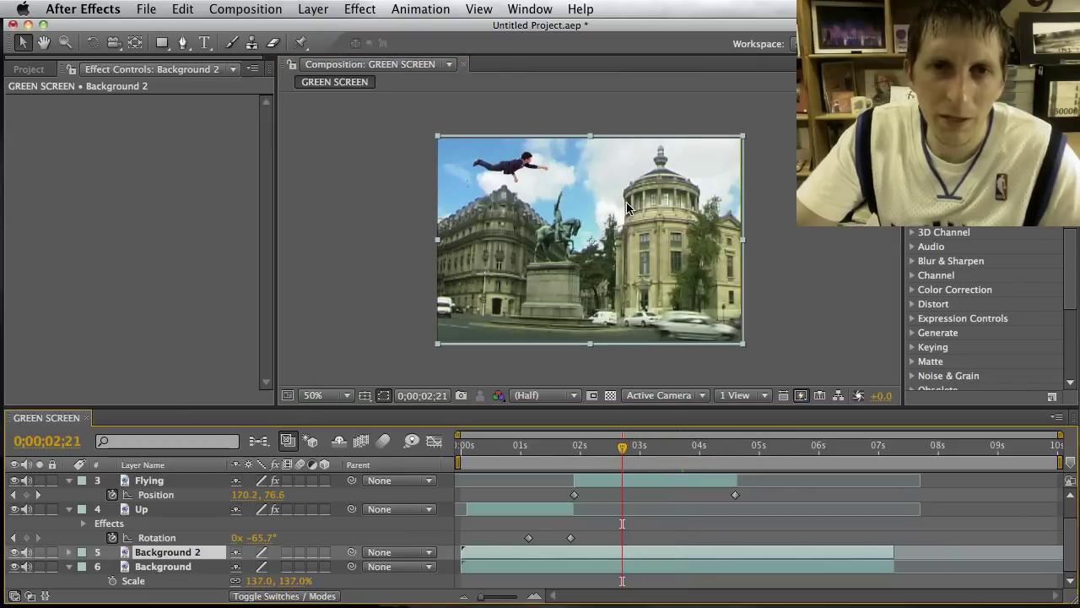
key(period)
key(period)
key(period)
key(comma)
key(comma)
key(comma)
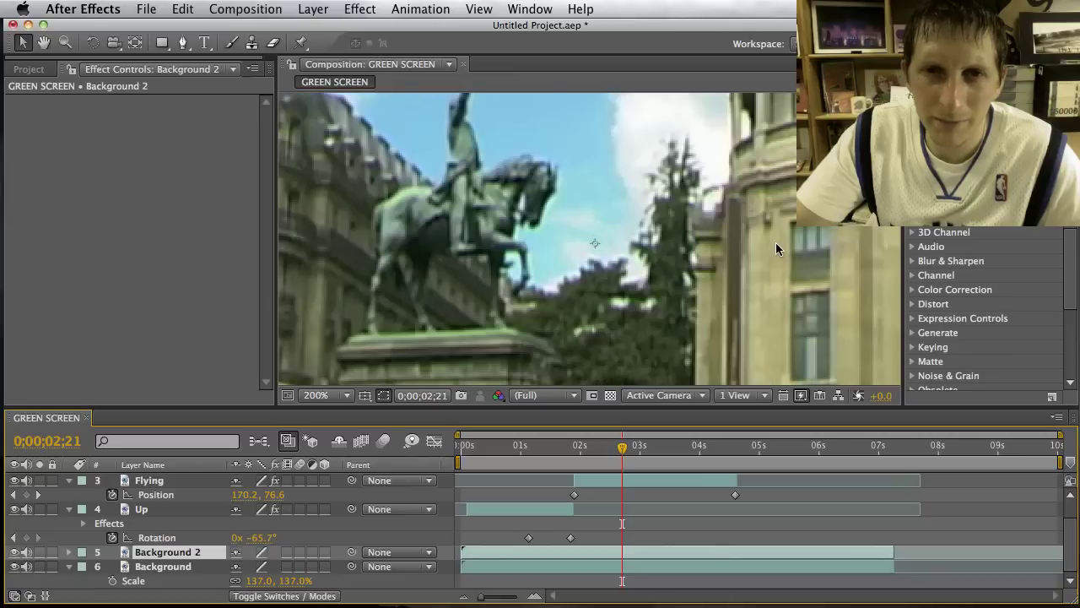
key(period)
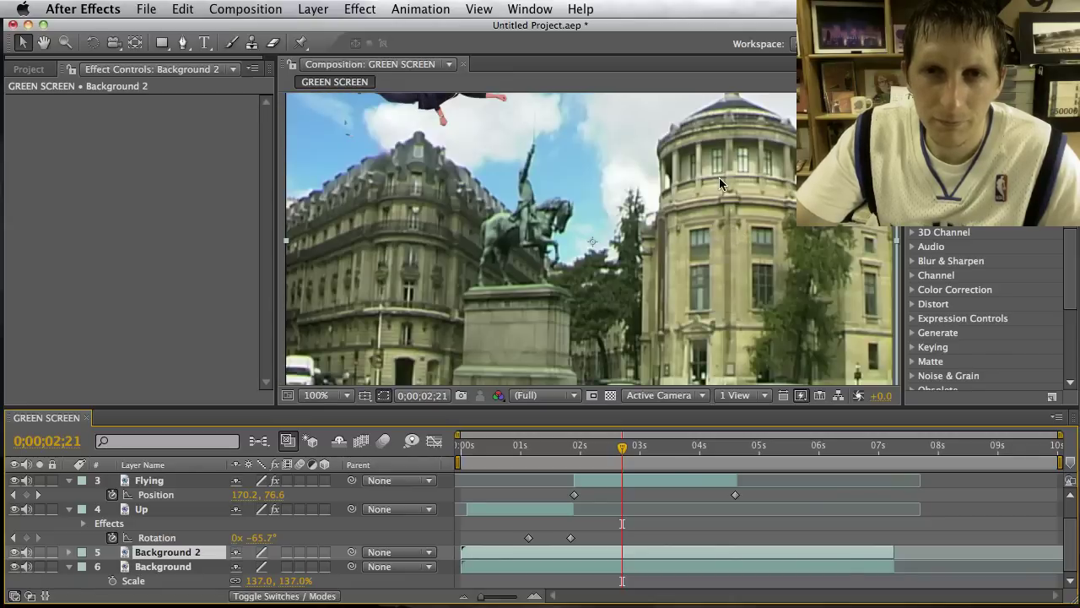
click(334, 397)
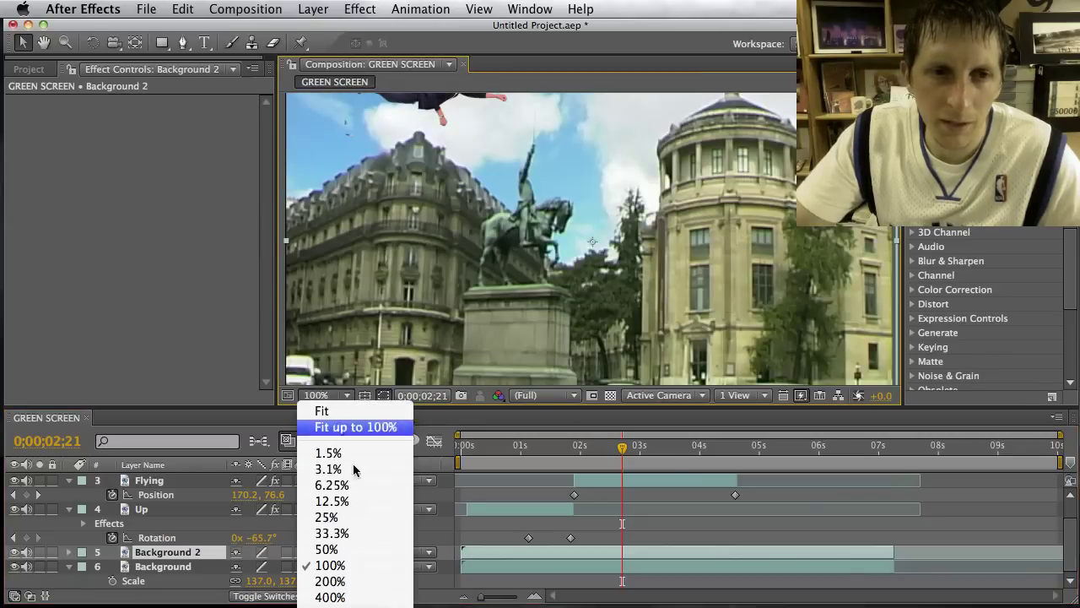
click(371, 428)
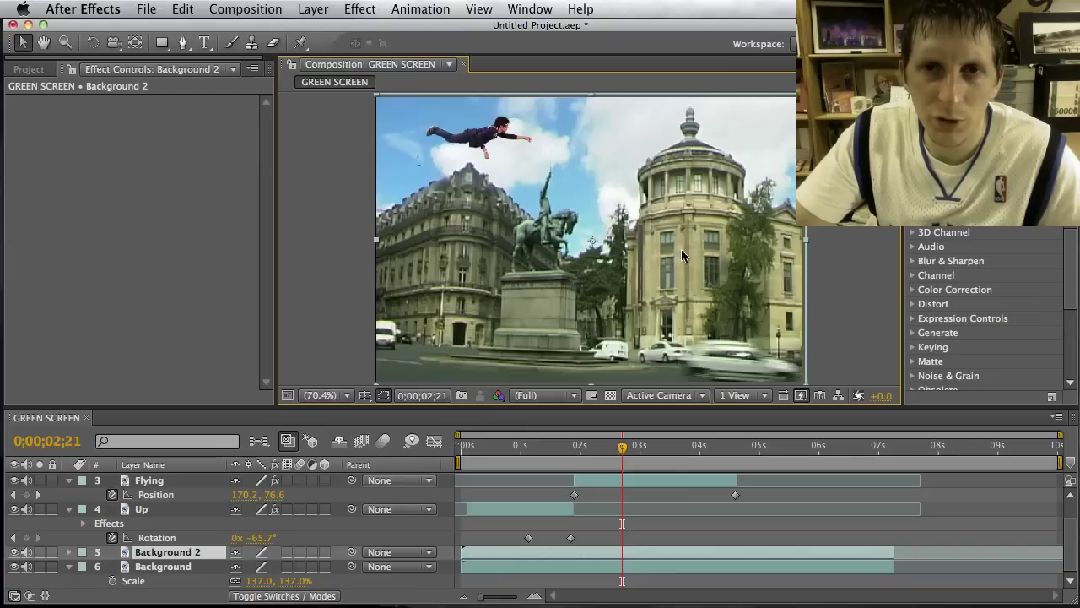
click(846, 280)
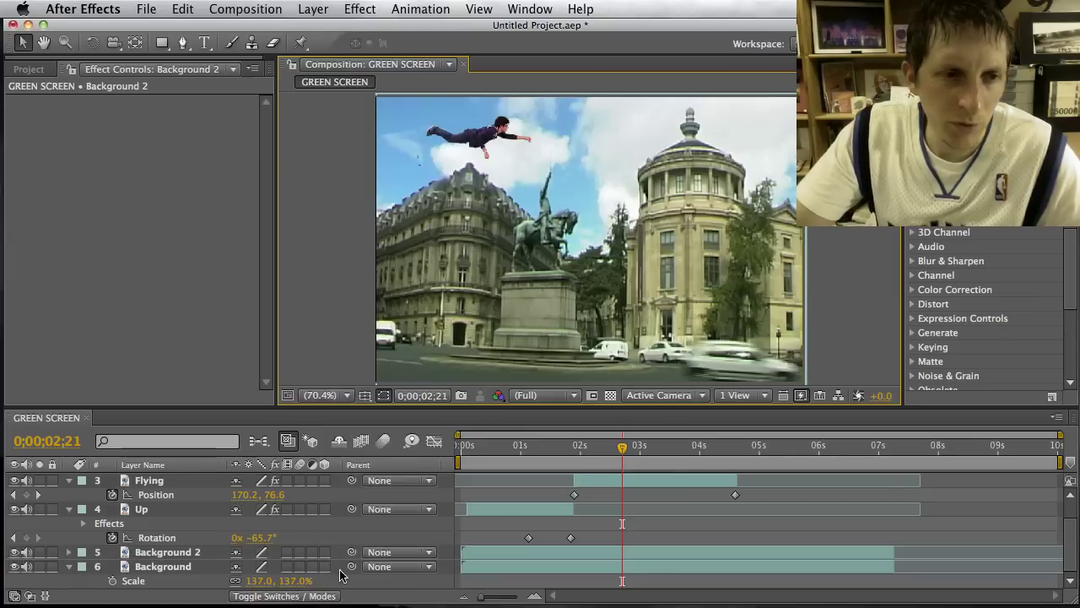
click(460, 551)
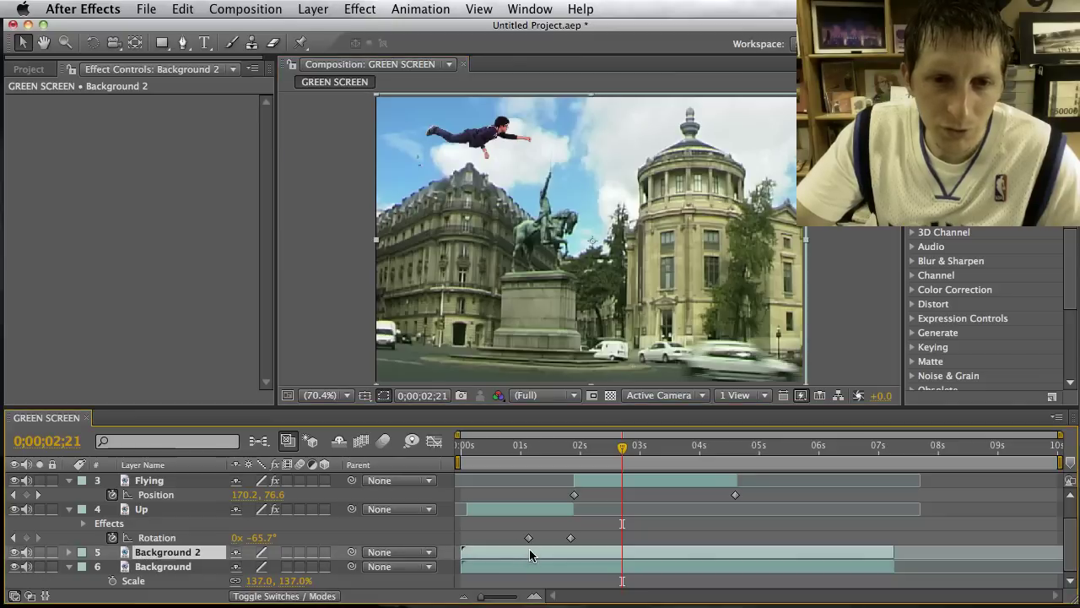
click(183, 43)
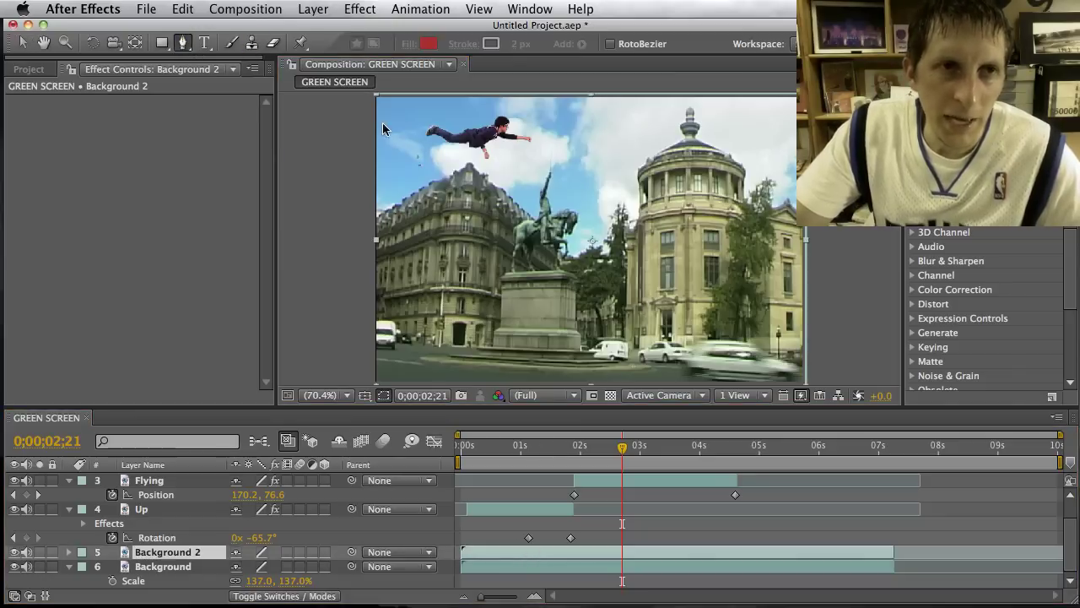
click(634, 169)
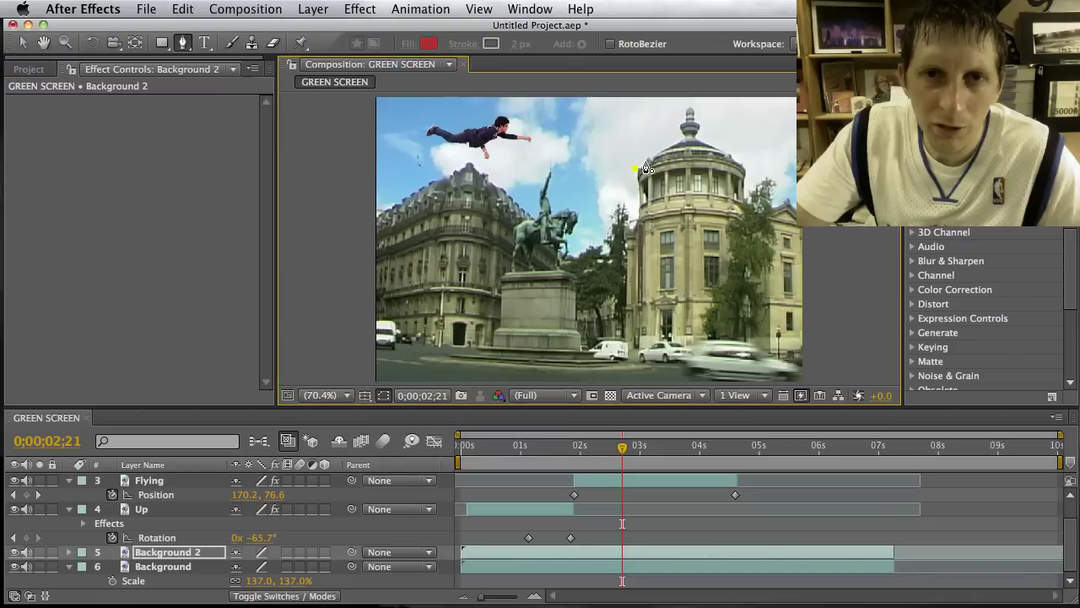
click(688, 110)
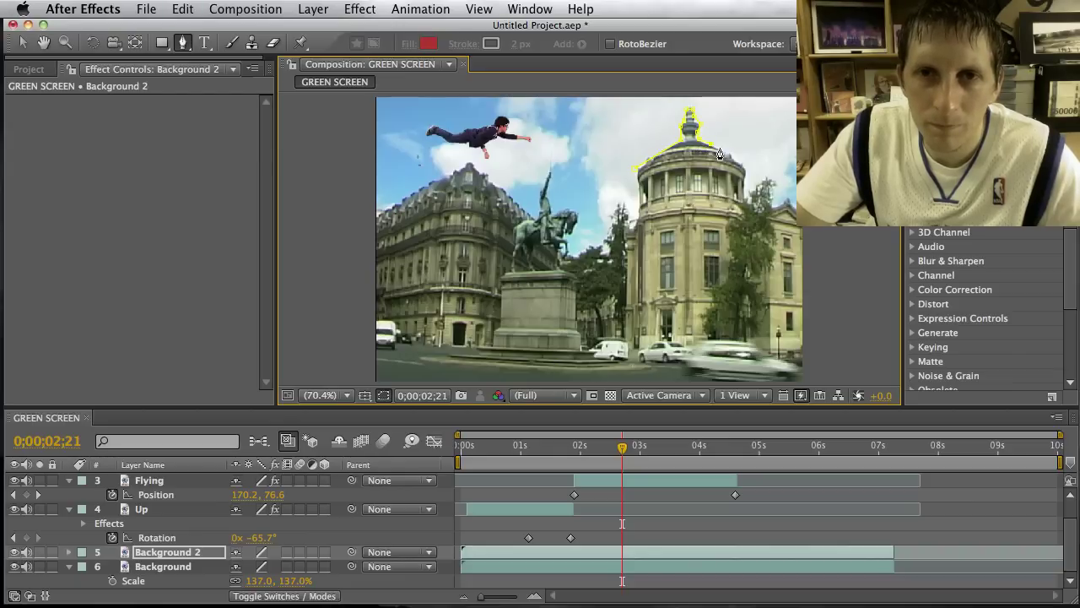
click(732, 157)
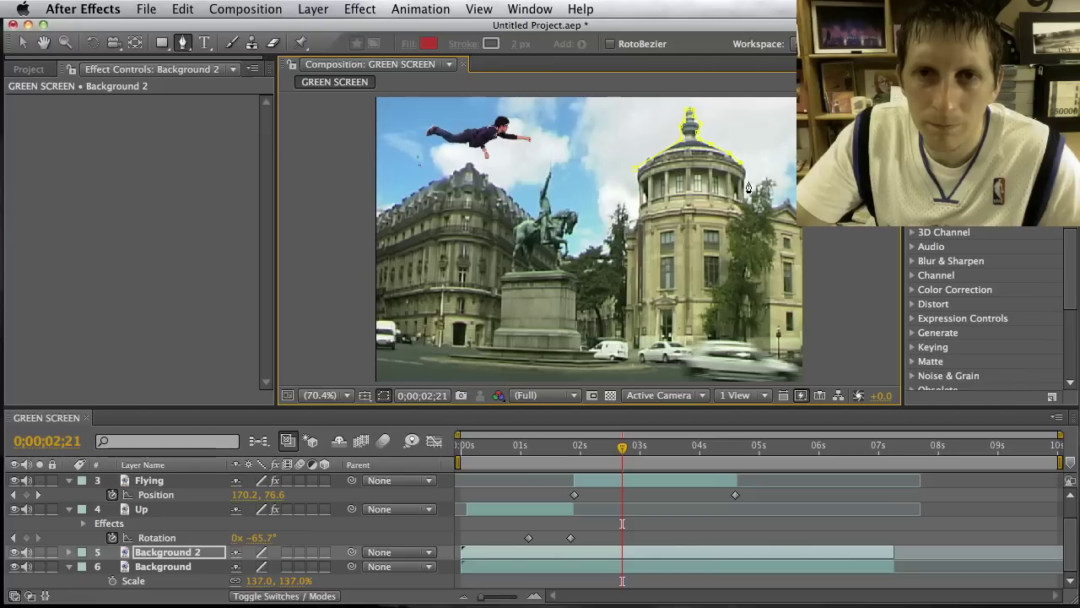
click(641, 188)
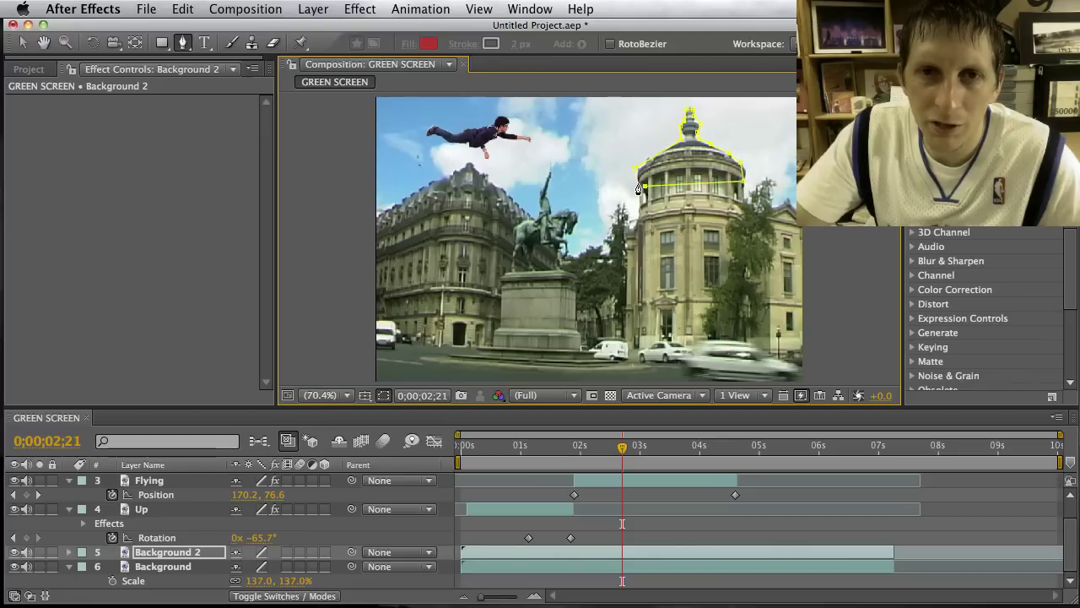
click(637, 178)
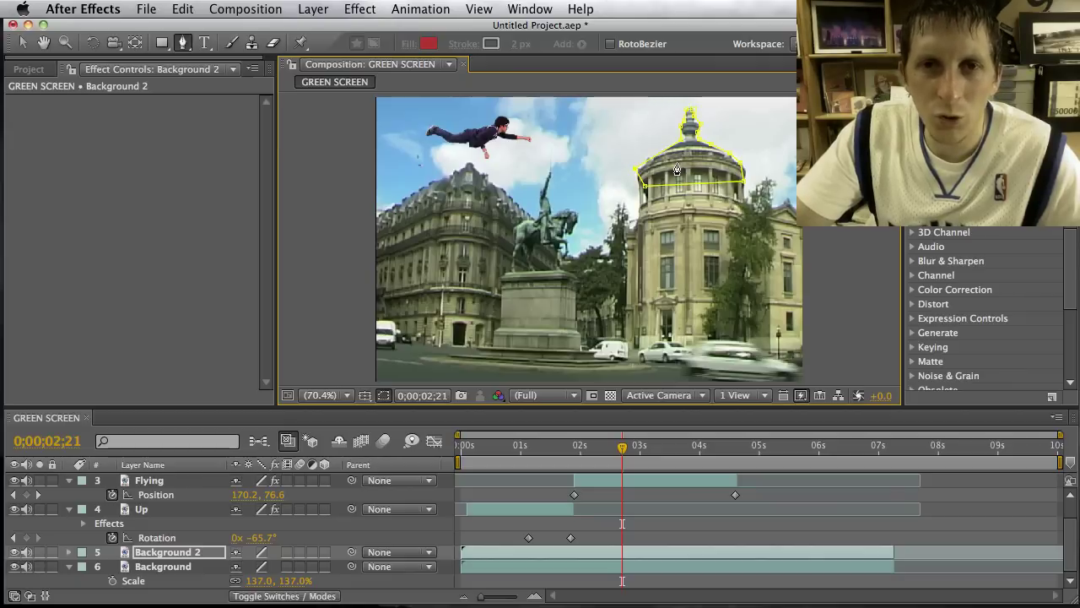
key(v)
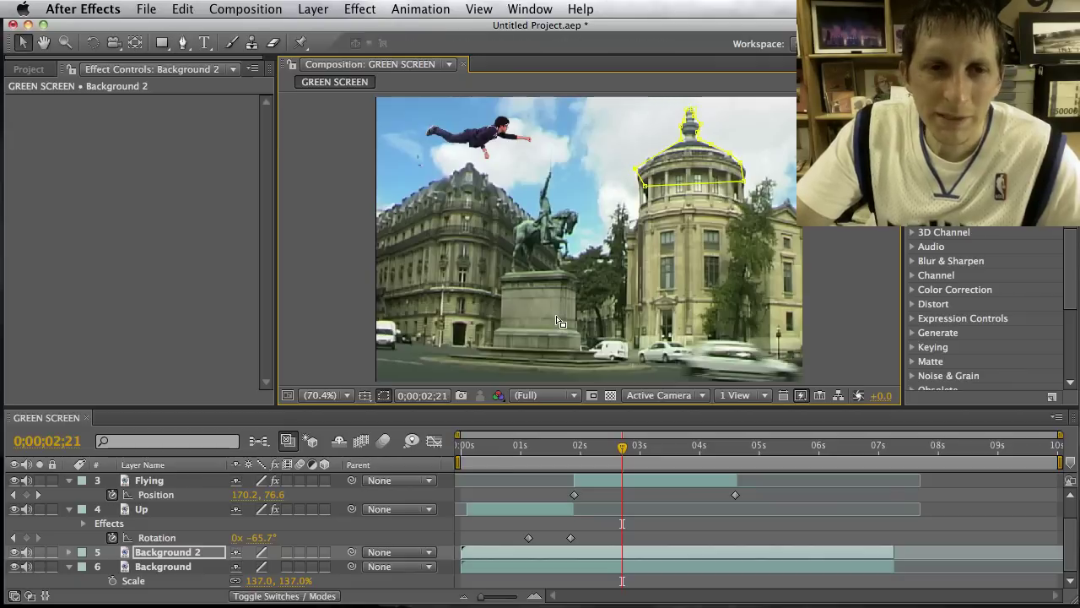
Step: Check the Background 2 cutout by isolating it from the Flying, Up and Background layers, and make all the layers visible again
click(14, 553)
drag(15, 512, 13, 481)
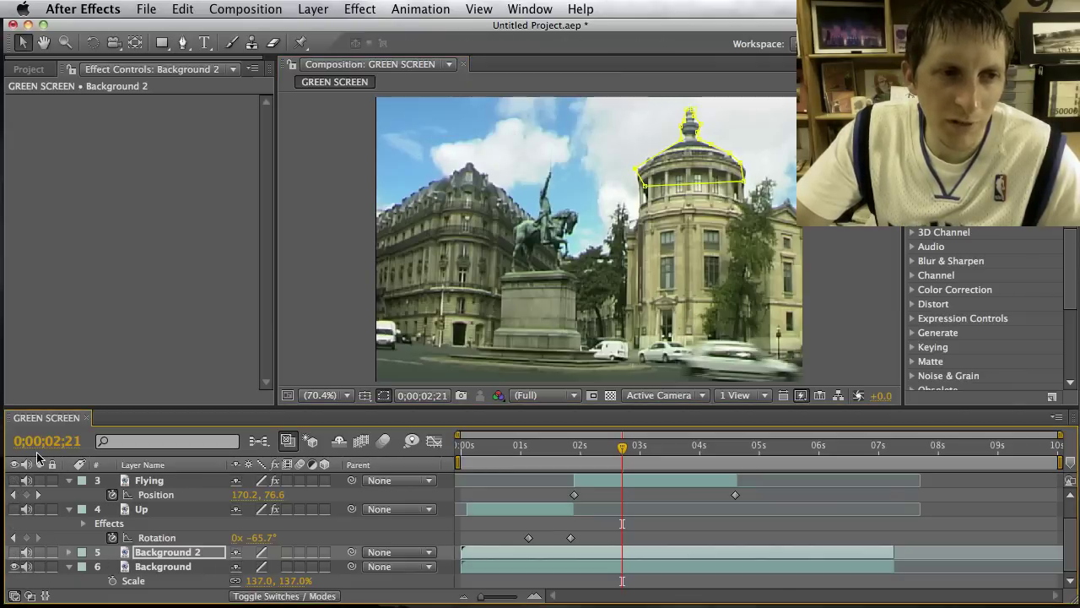
scroll(22, 520, up, 2)
scroll(17, 500, down, 2)
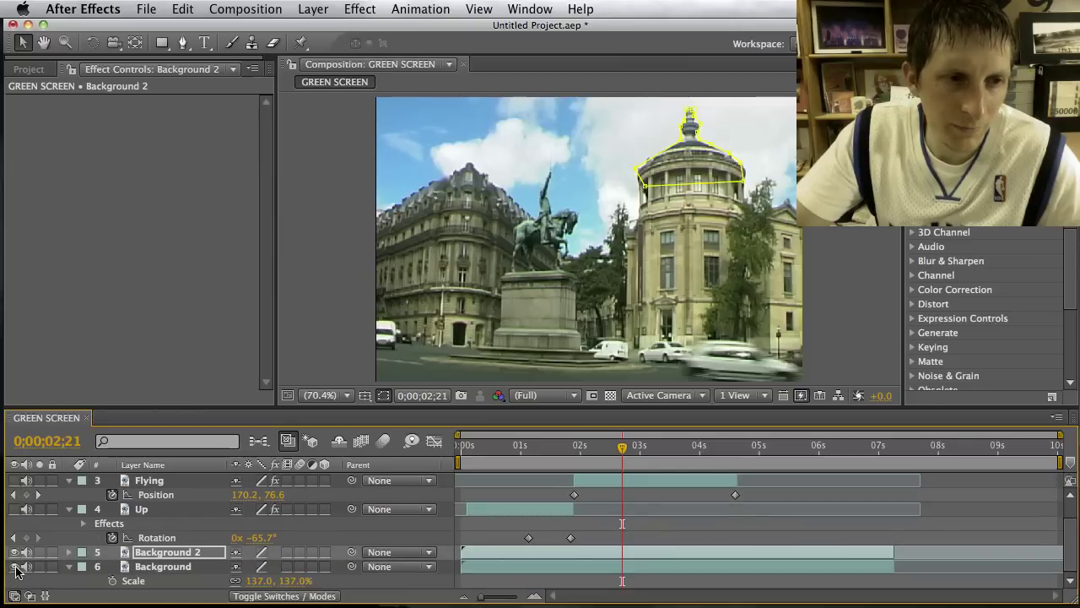
click(14, 566)
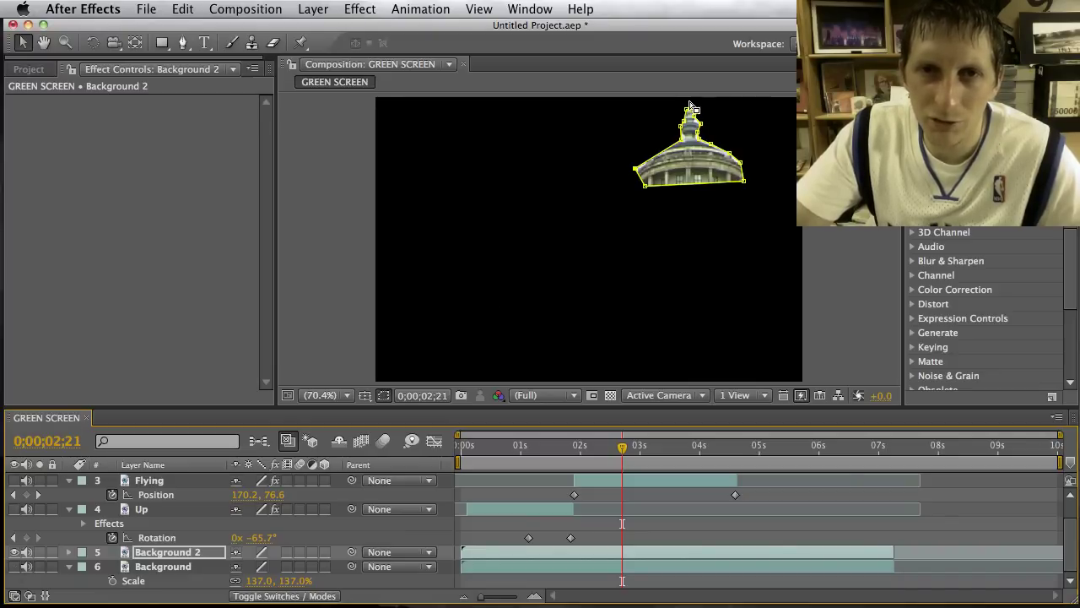
click(14, 567)
scroll(13, 513, up, 2)
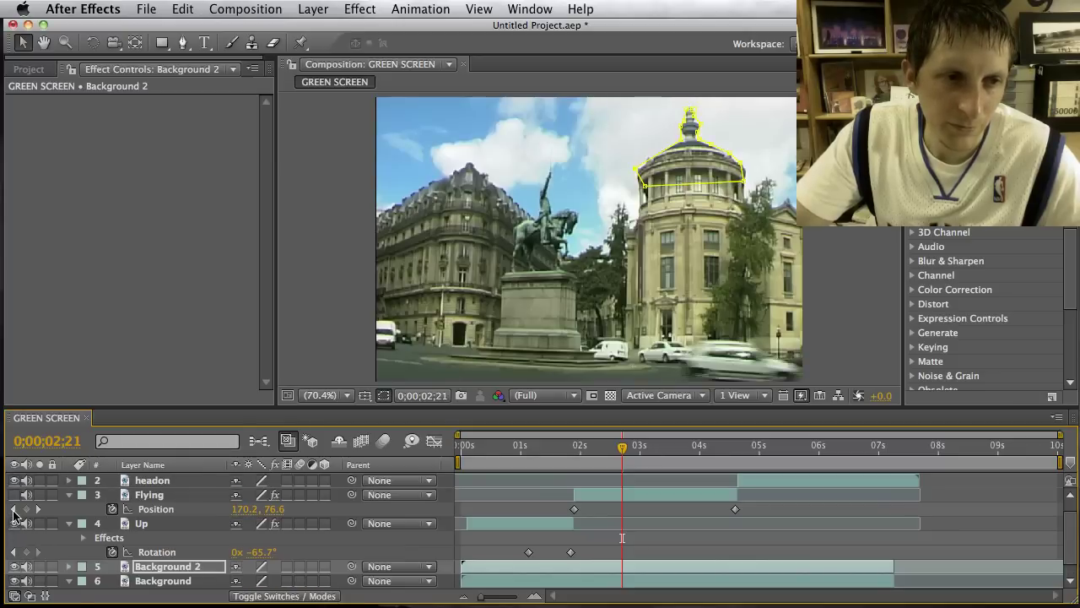
scroll(67, 570, down, 1)
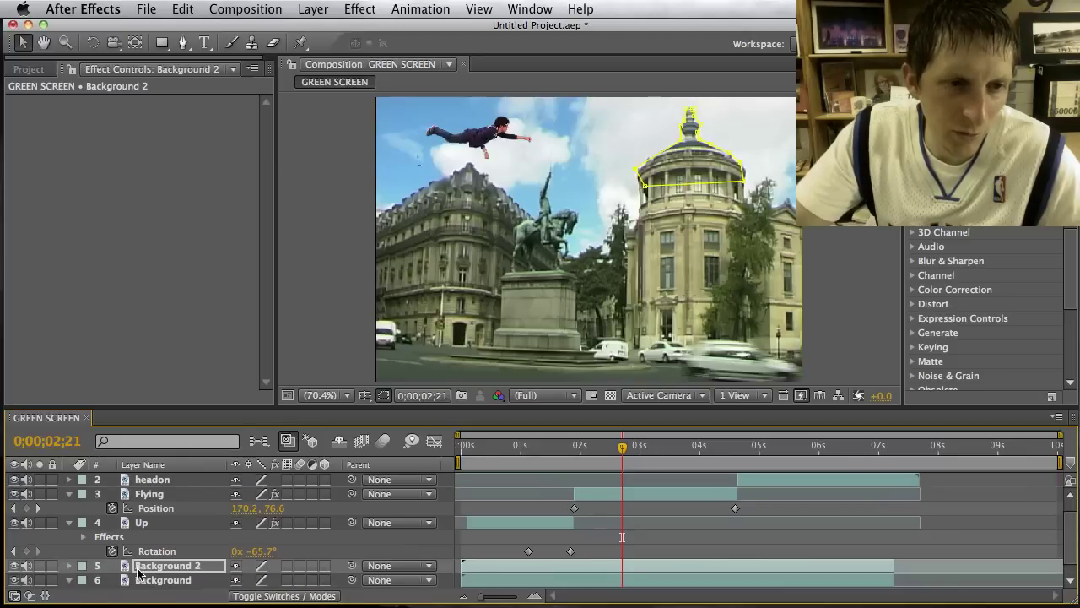
Step: Move Background 2 above the headon layer, delete Shape Layer 1, and preview the hero passing behind the dome up to 0;00;03;17
drag(126, 567, 156, 497)
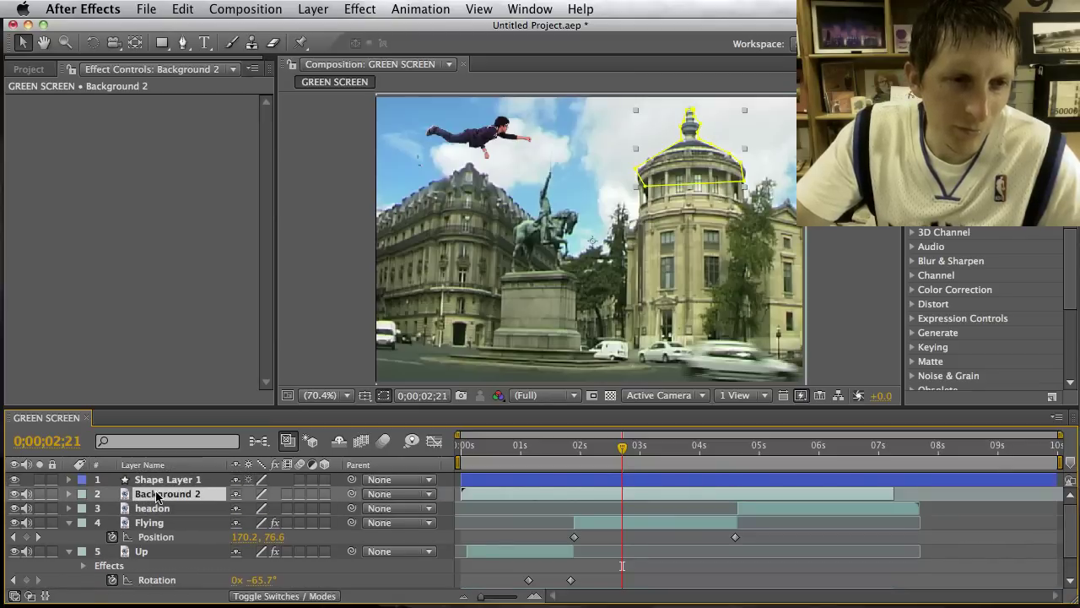
click(166, 481)
key(Delete)
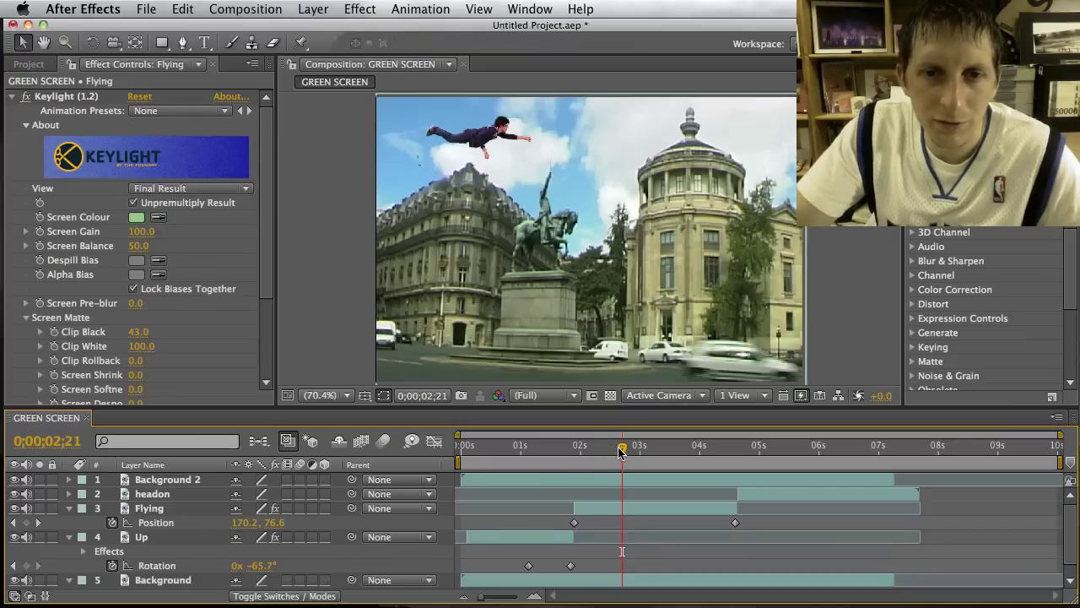
drag(621, 451, 674, 452)
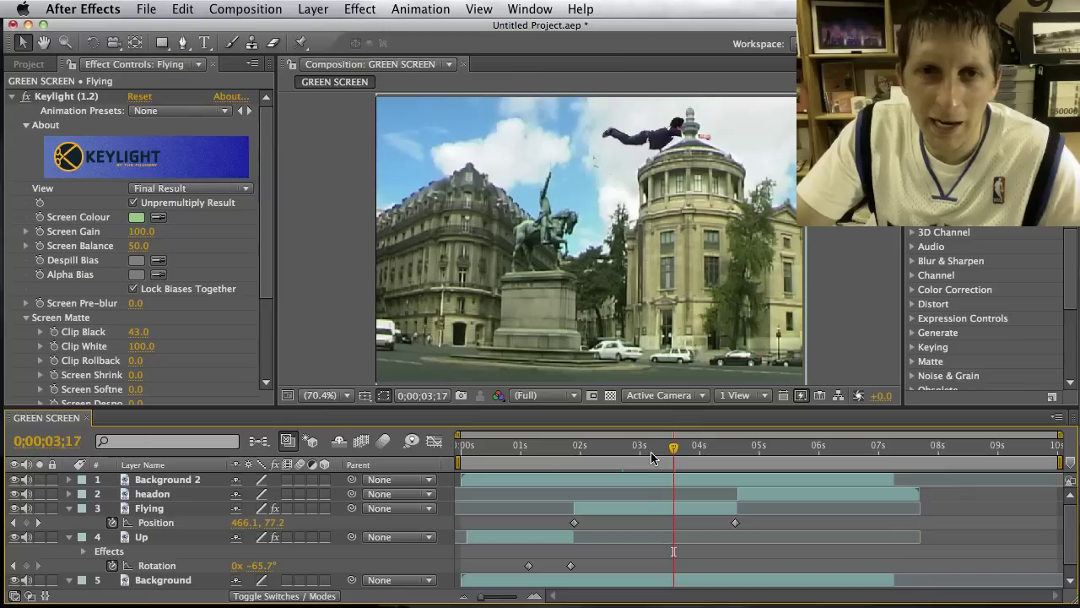
Step: Start the headon layer at about 0;00;04;21 and trim the end of Background 2 to the same point
drag(674, 448, 739, 456)
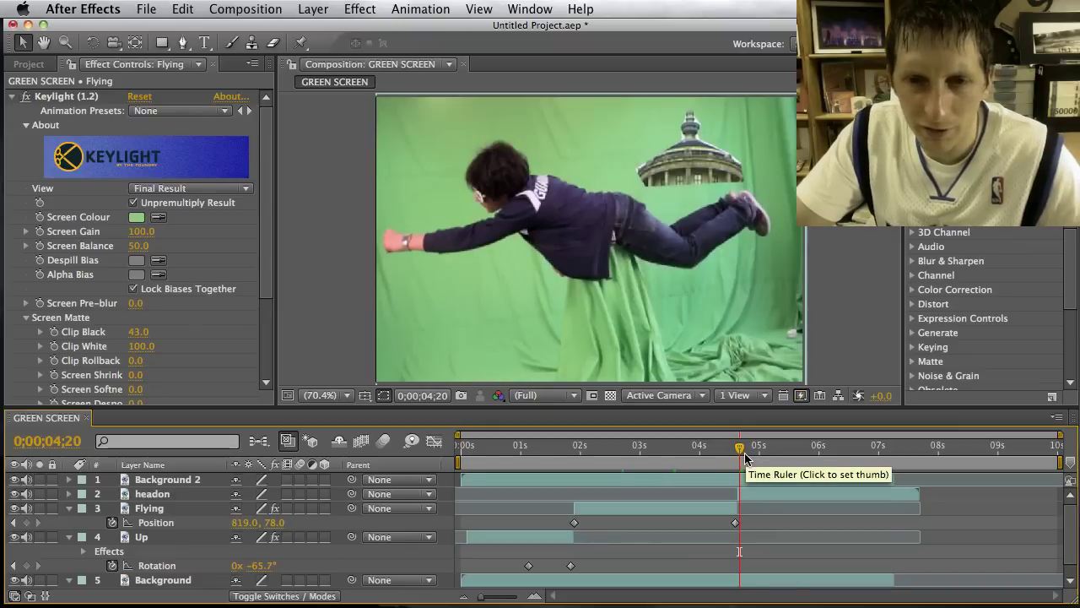
click(740, 497)
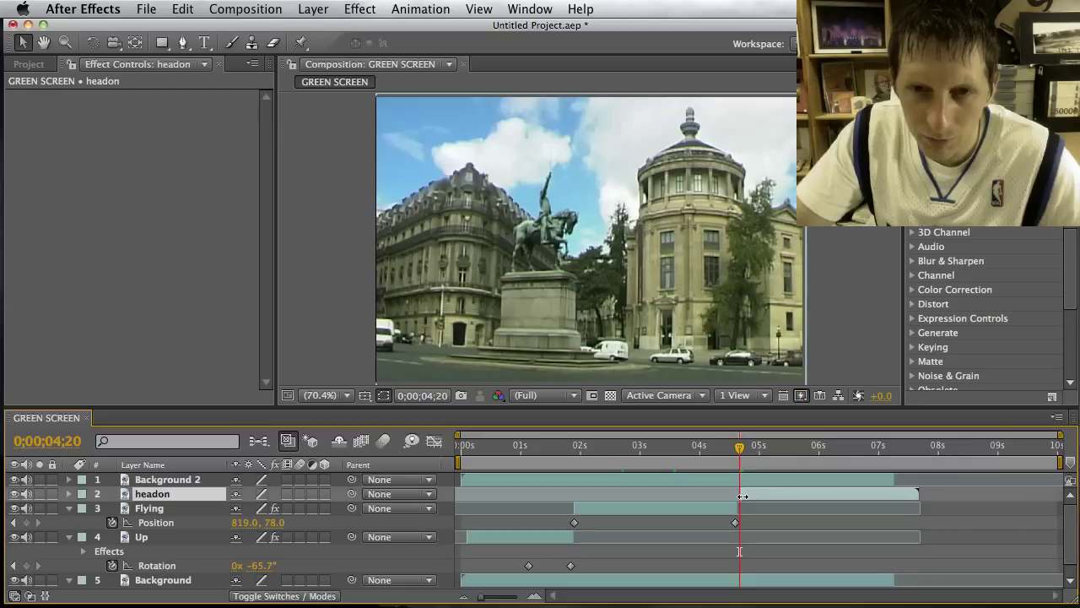
drag(738, 449, 743, 451)
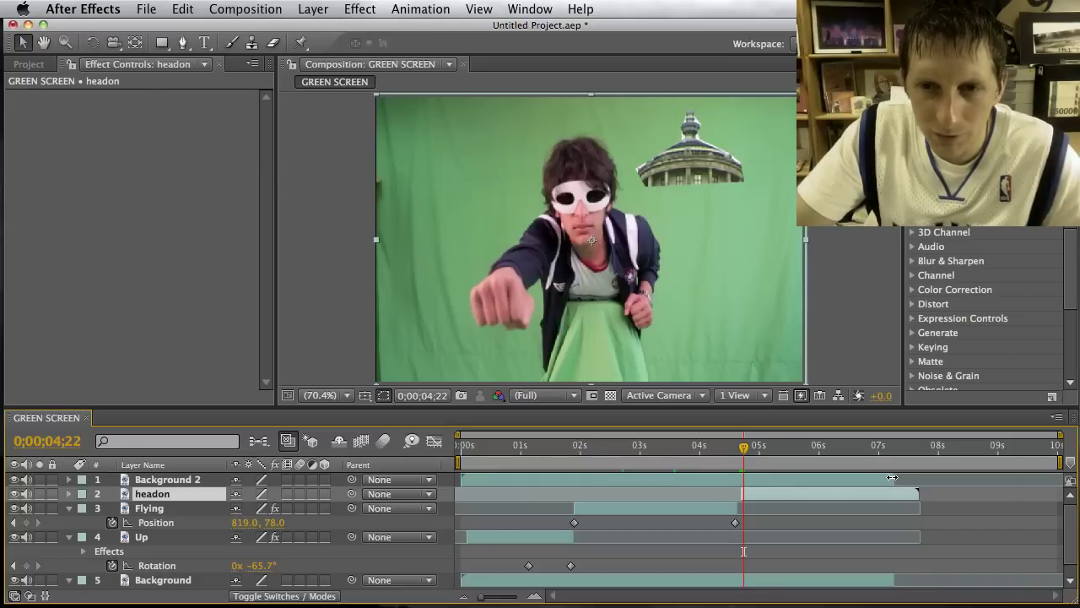
drag(890, 479, 739, 481)
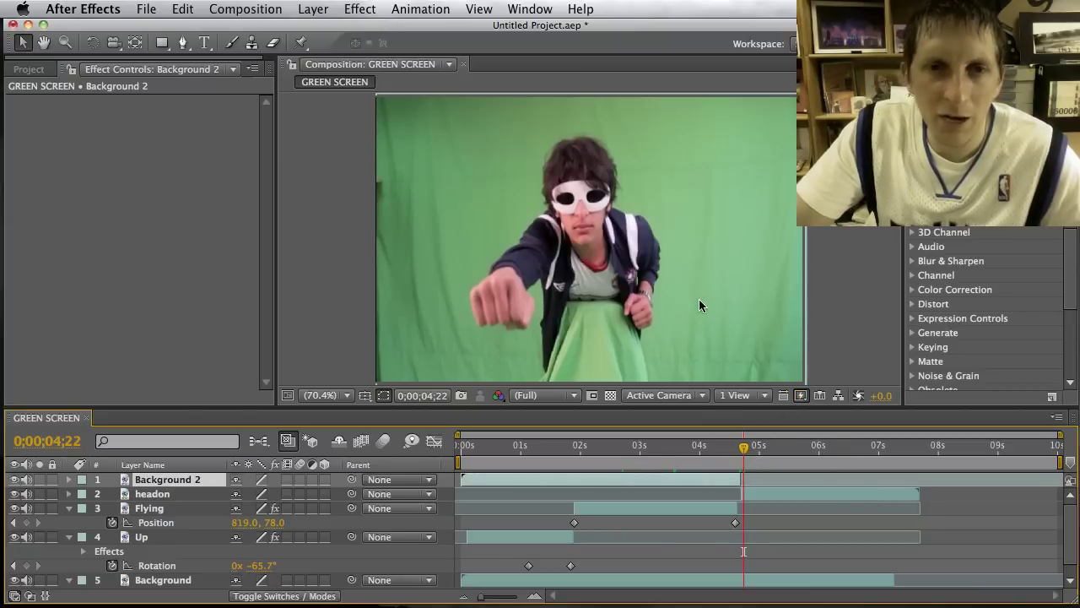
Step: Apply the Keylight (1.2) effect to Background 2
click(360, 8)
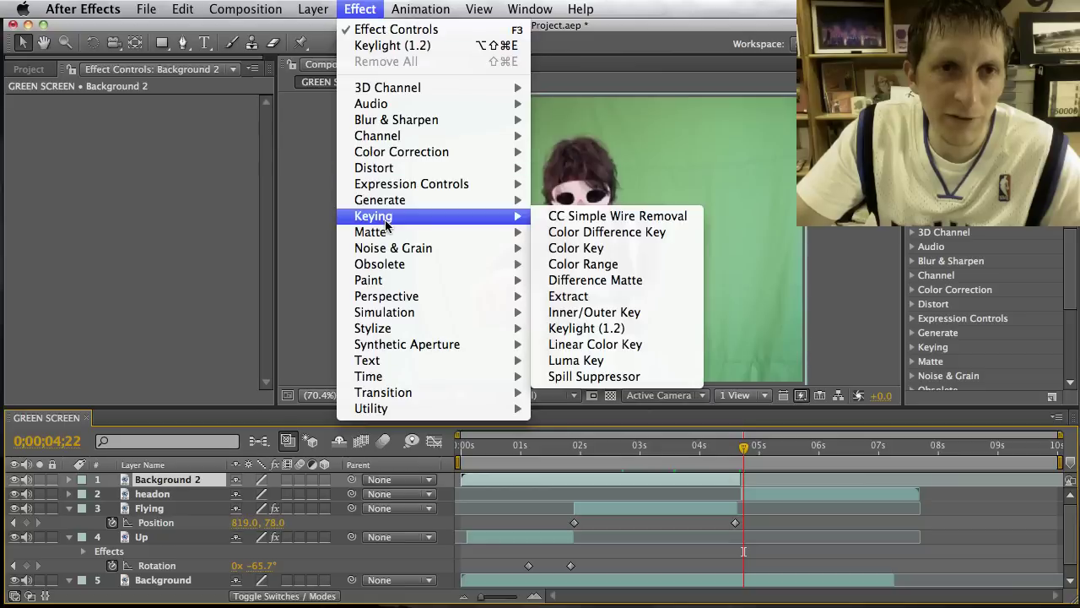
mouse_move(404, 222)
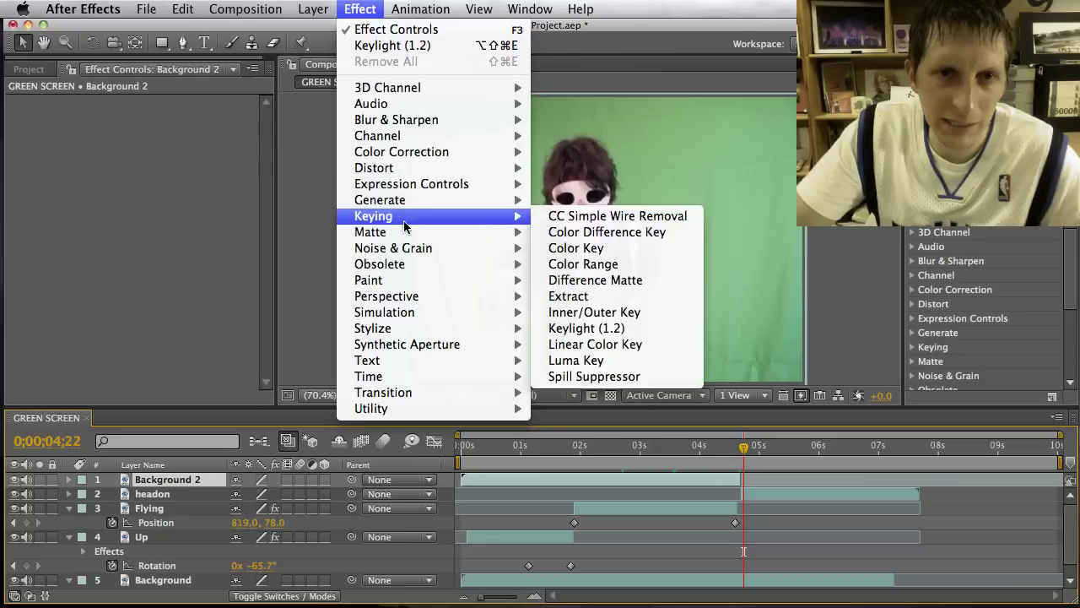
click(589, 328)
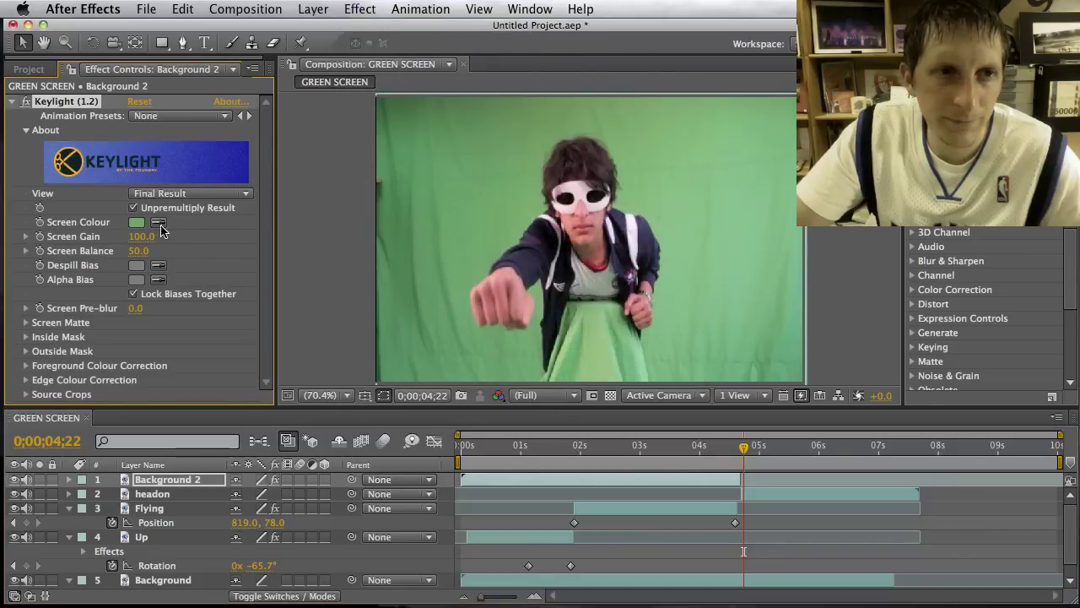
Step: Apply Keylight (1.2) to the headon layer and sample the green backdrop as its Screen Colour
click(773, 500)
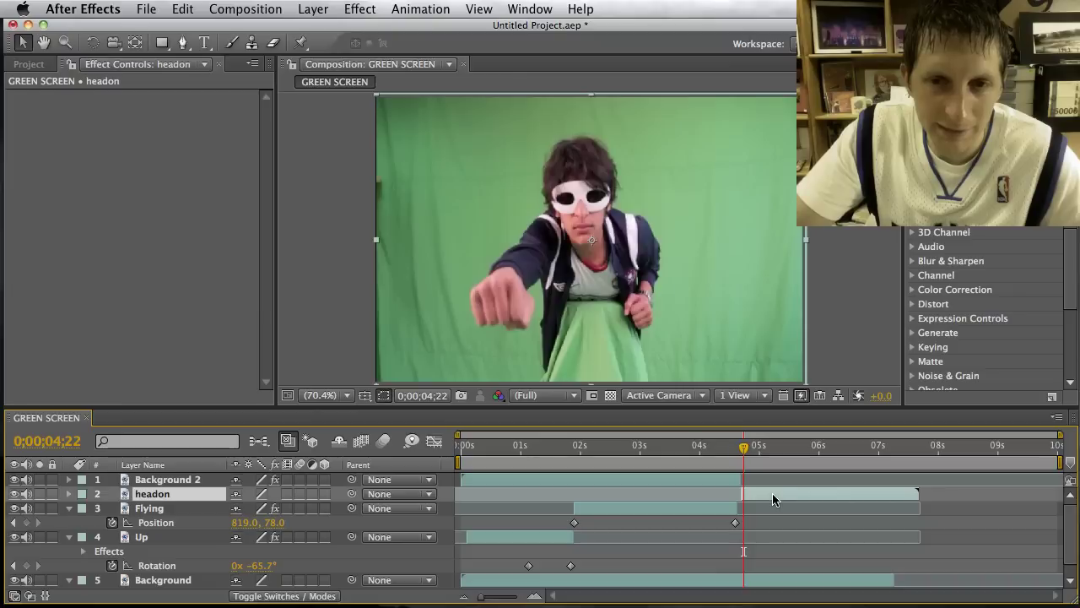
click(360, 9)
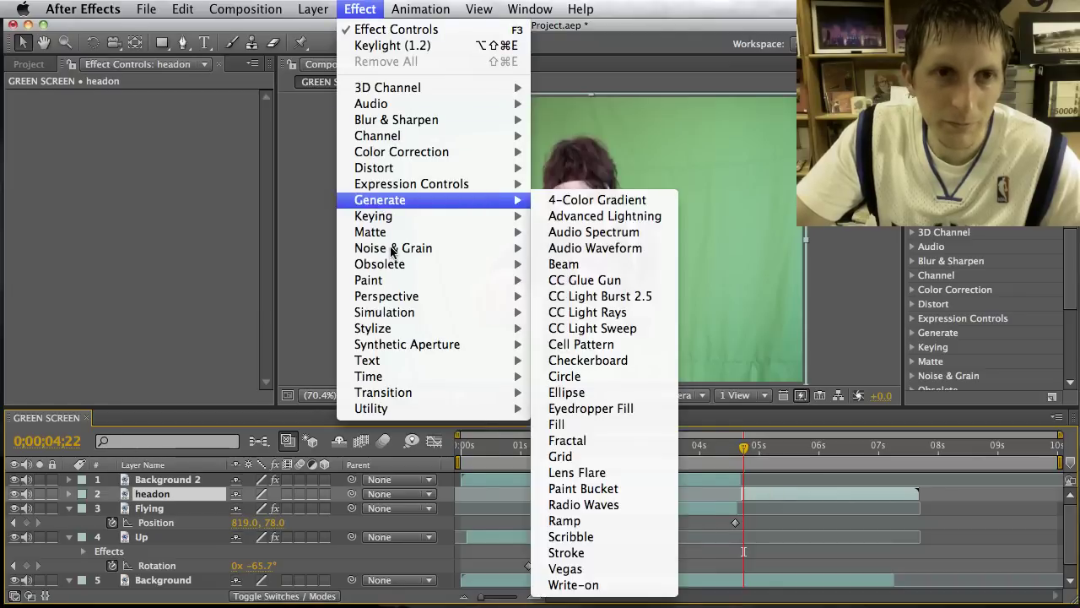
mouse_move(401, 218)
click(601, 328)
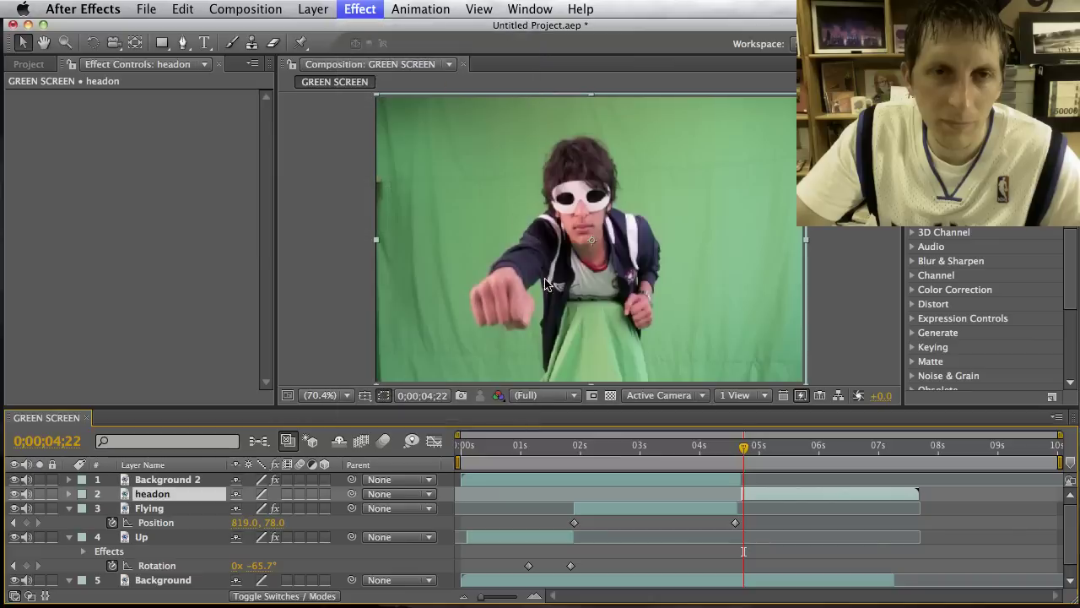
click(156, 218)
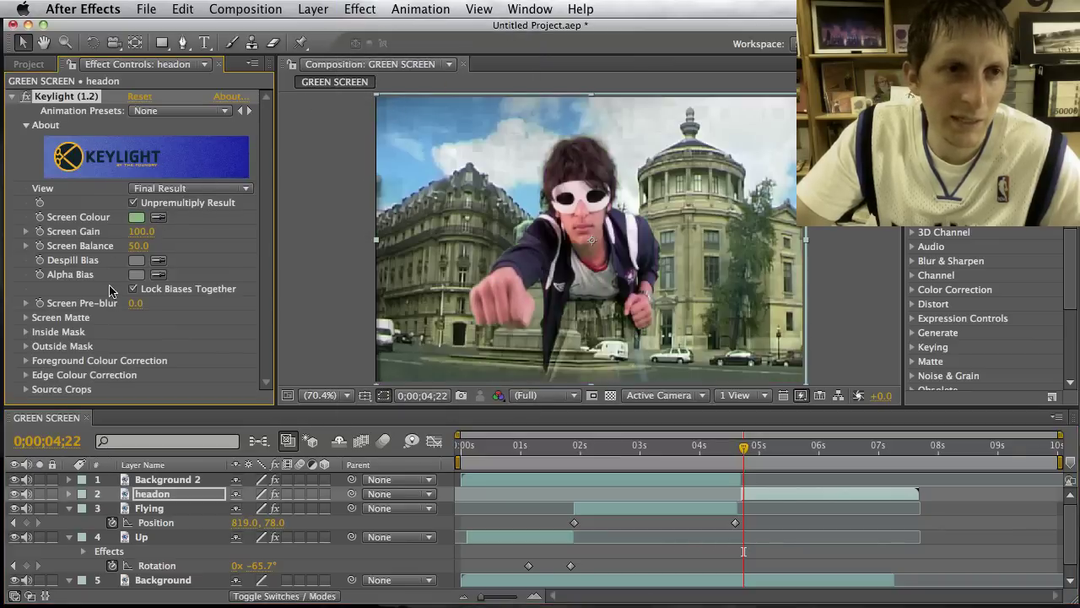
Step: Set Clip Black to 32.0 in the Screen Matte settings of headon's Keylight effect
click(26, 317)
scroll(123, 346, down, 2)
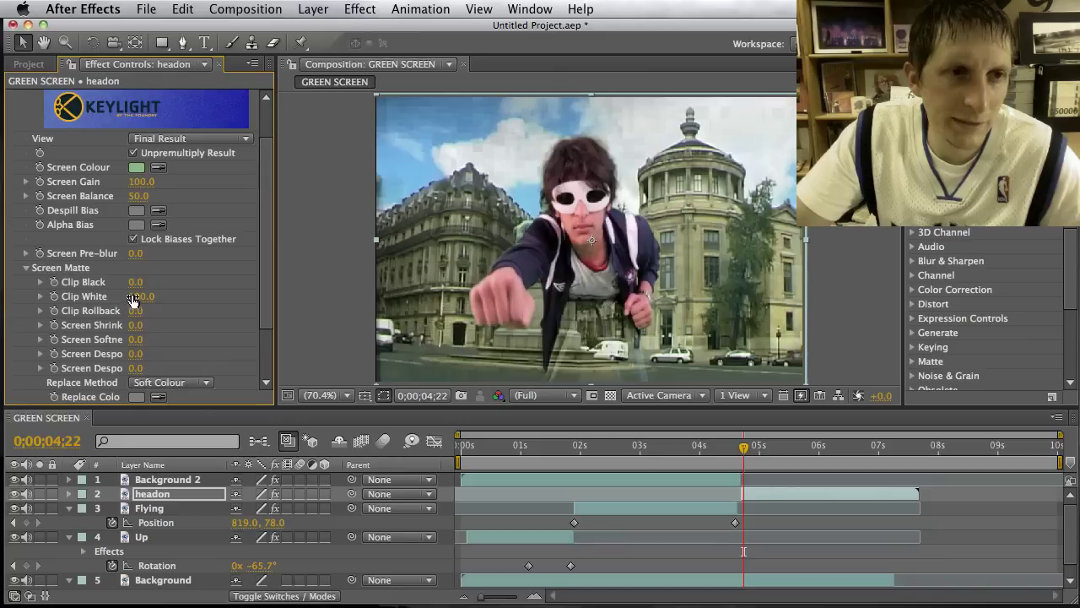
drag(146, 282, 159, 282)
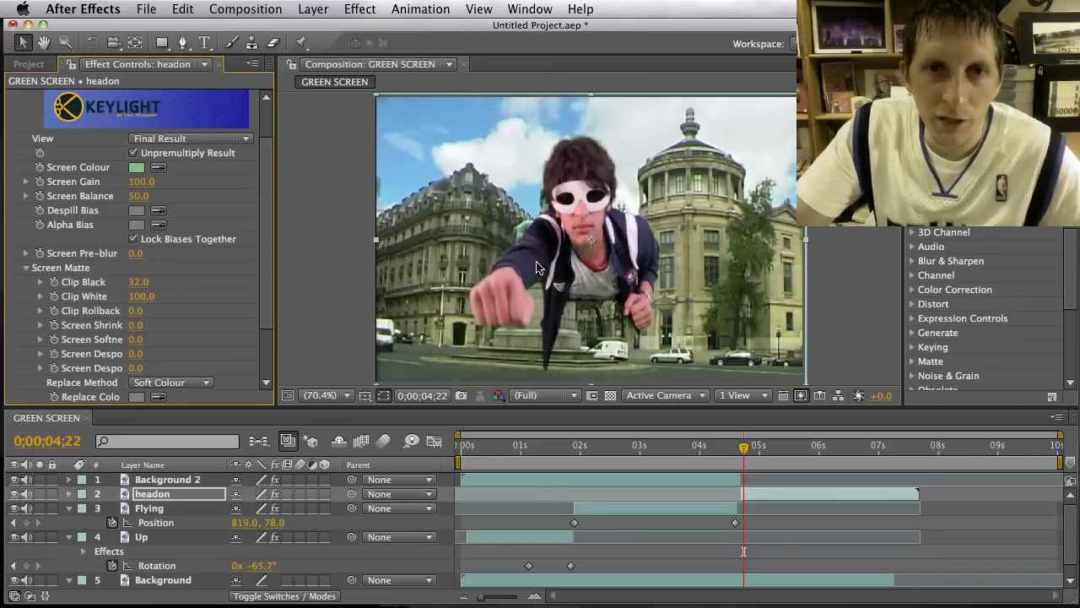
Step: Move the headon layer up into the sky between the buildings and set its Scale to 1.0, 1.0%
drag(536, 260, 538, 236)
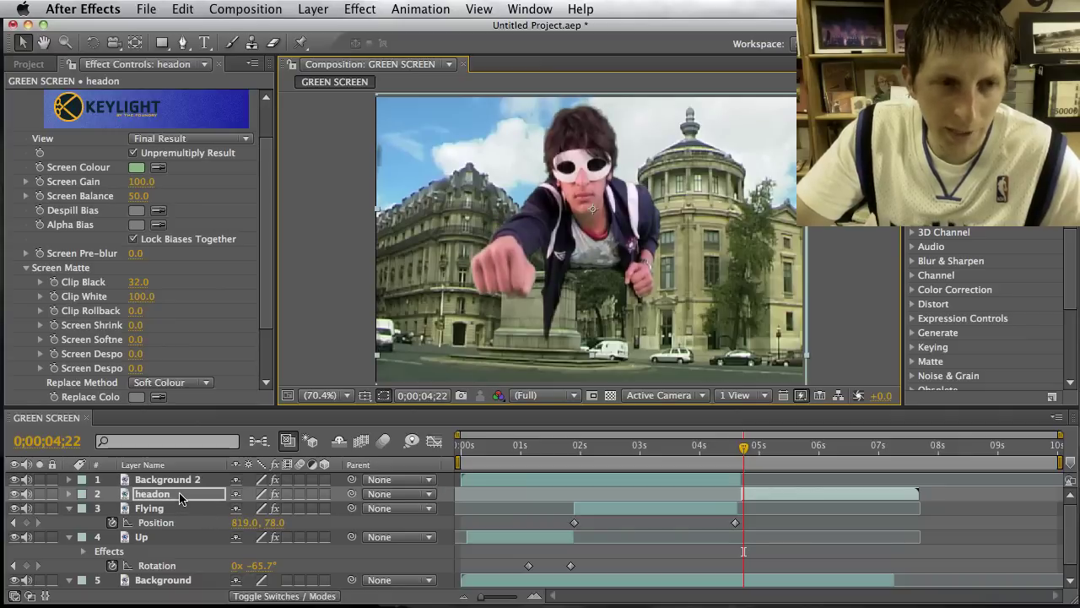
key(s)
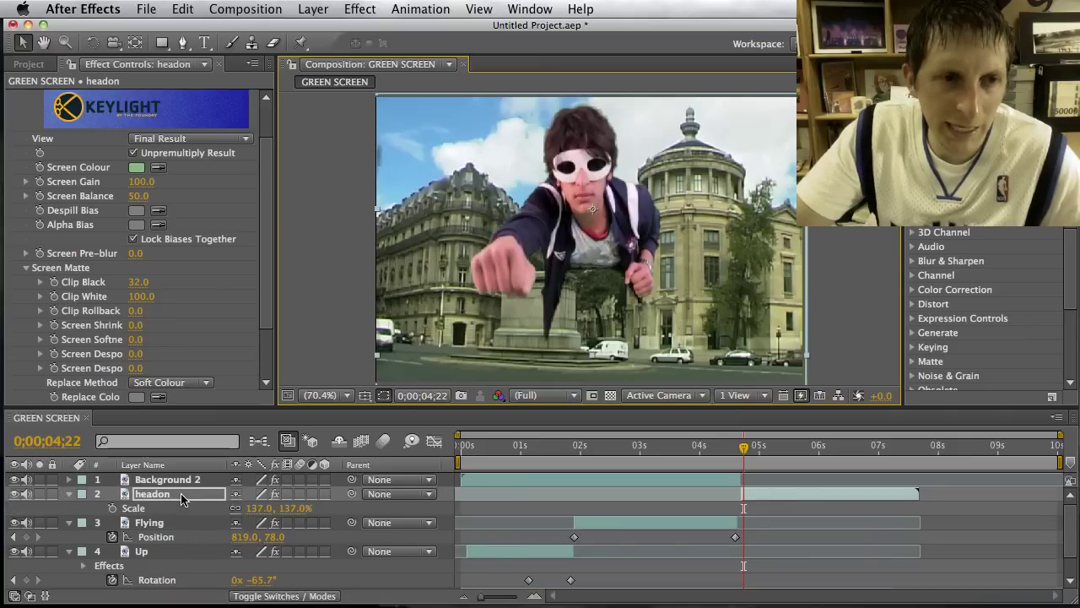
click(305, 510)
drag(302, 510, 181, 512)
Step: Trim the ends of the Background and headon layers to about 0;00;07;07
drag(743, 447, 892, 455)
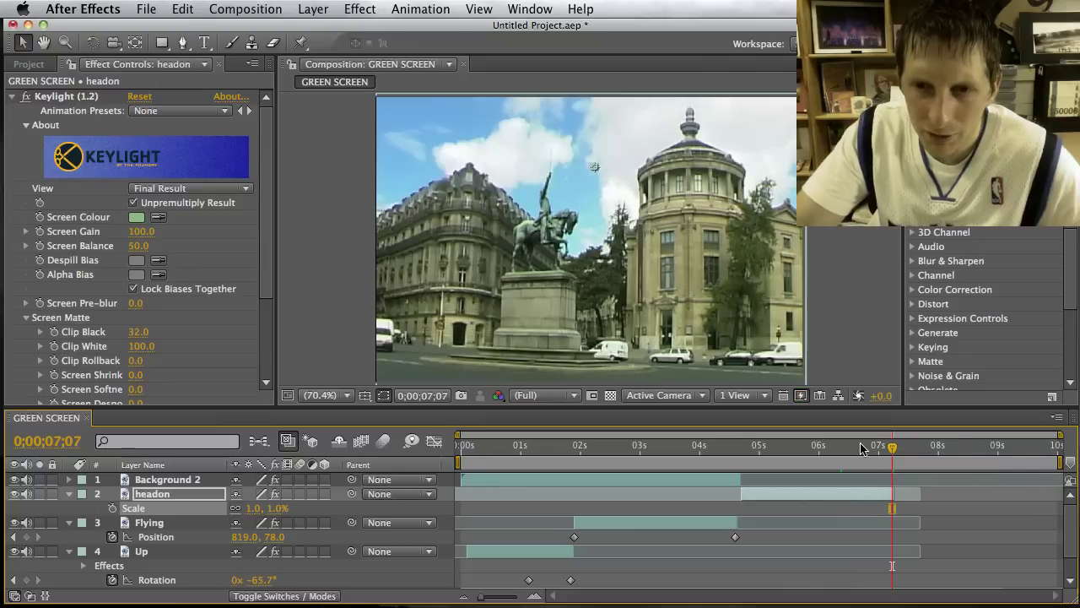
scroll(893, 456, down, 2)
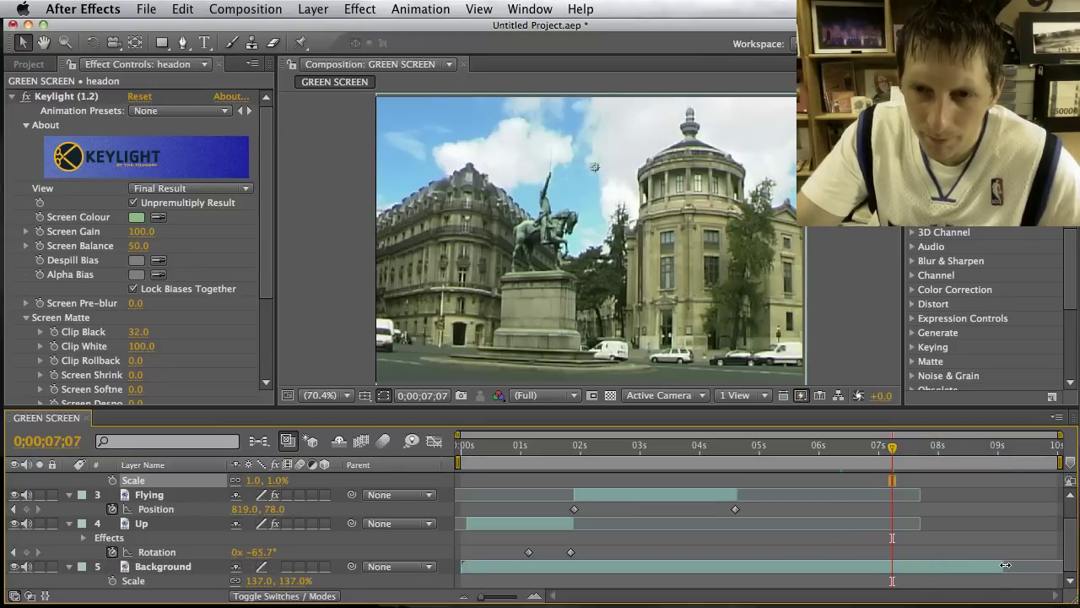
drag(1006, 565, 898, 571)
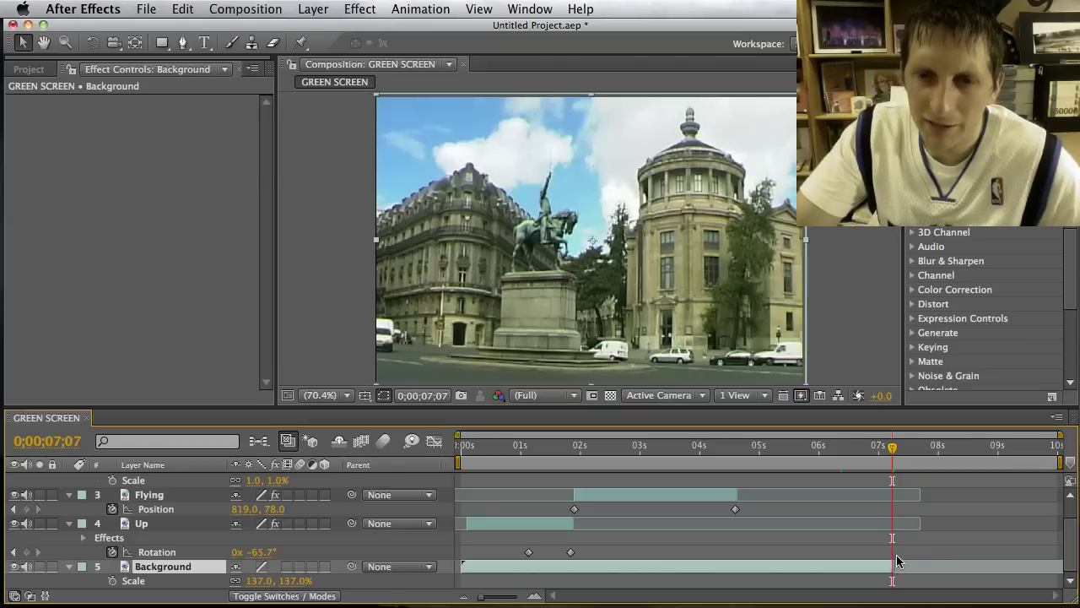
scroll(897, 560, up, 2)
drag(920, 493, 901, 493)
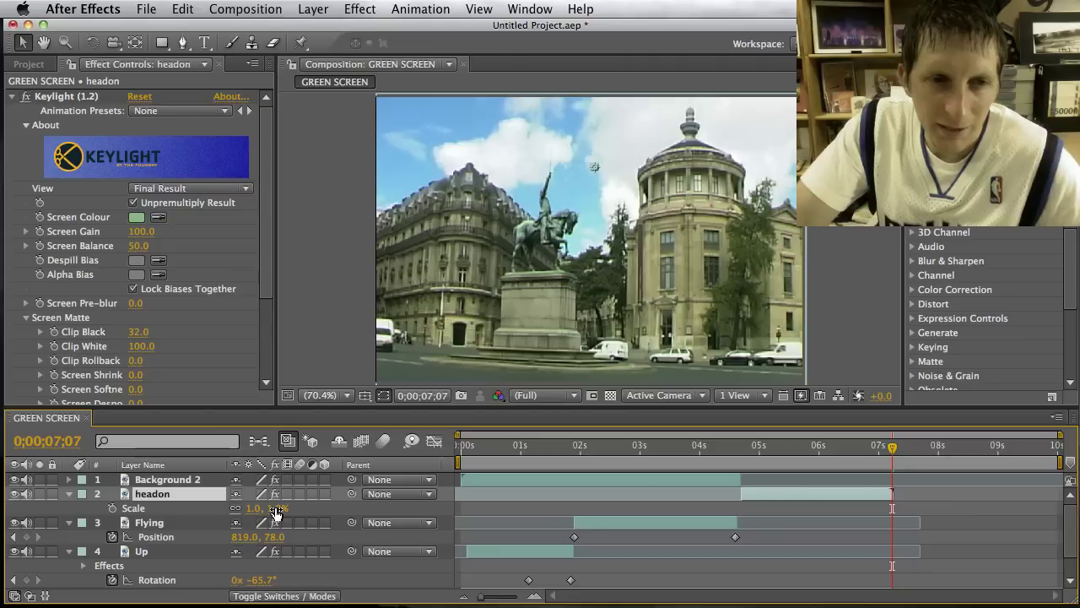
Step: Keyframe headon's Scale from 1.0, 1.0% at 0;00;04;21 to 250.0, 250.0% at 0;00;07;07
drag(892, 450, 740, 455)
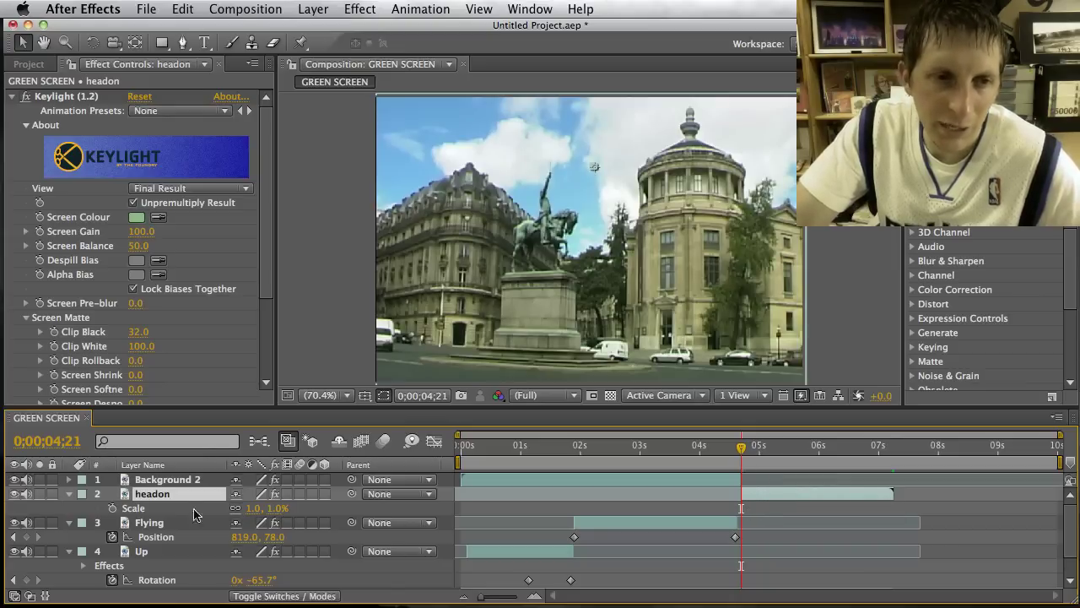
click(112, 509)
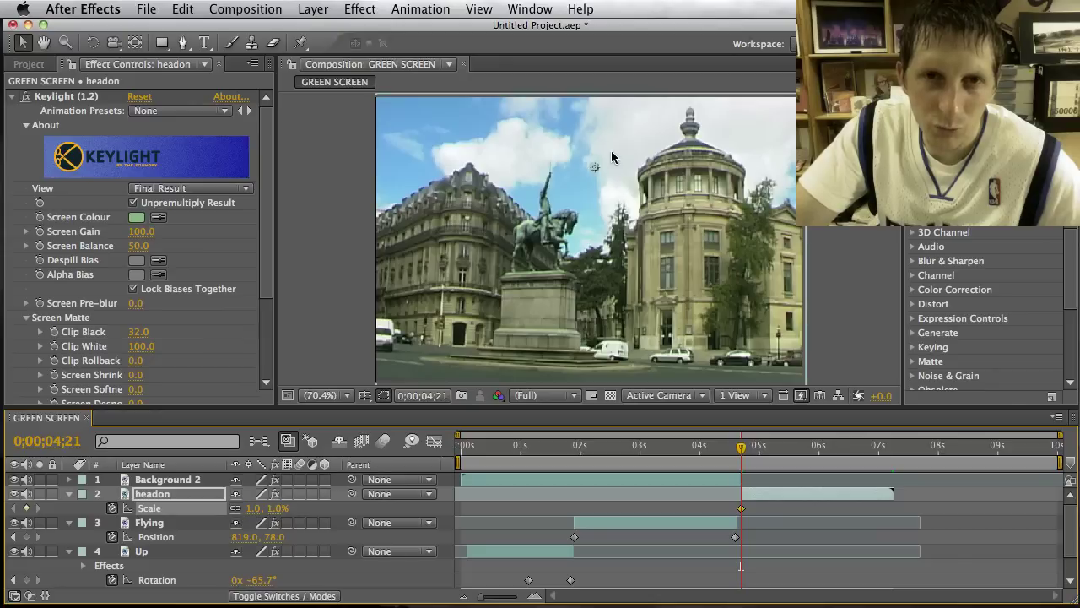
drag(741, 453, 892, 465)
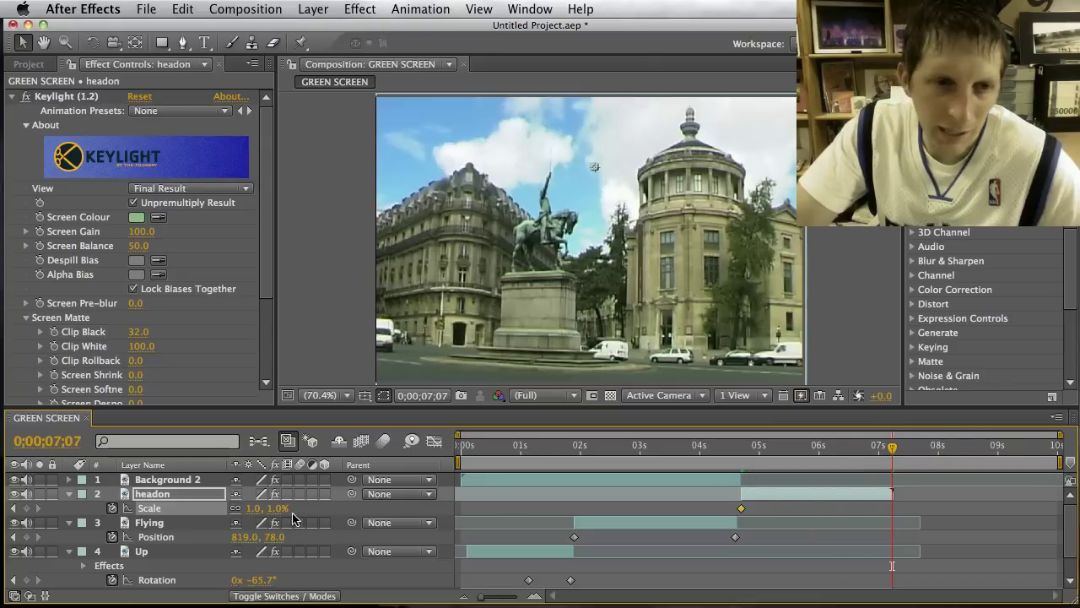
drag(275, 516, 420, 511)
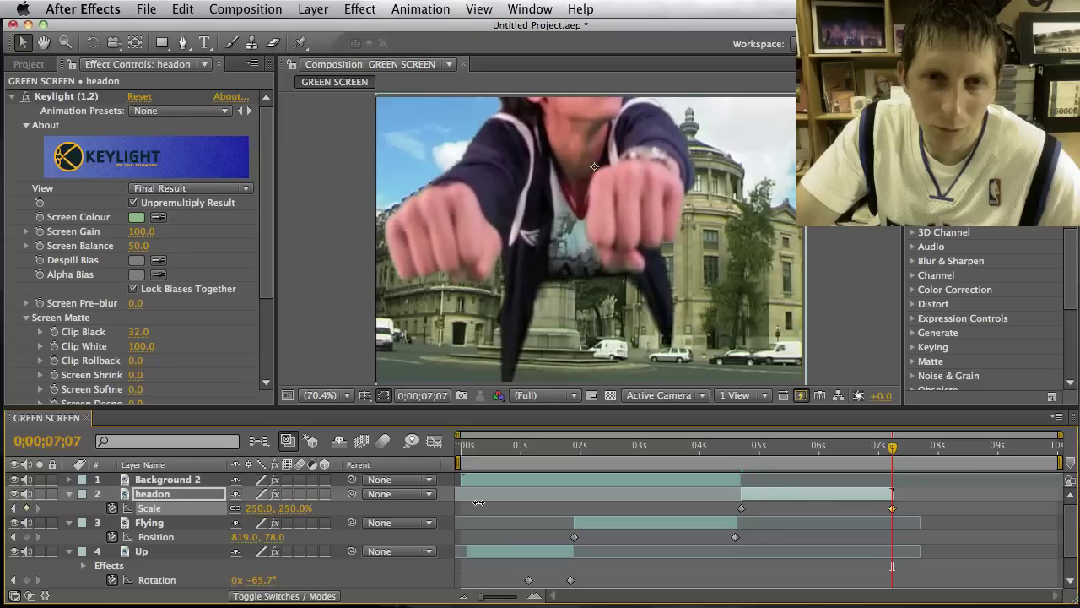
Step: Keyframe headon's Position from 367.3, 116.4 at 0;00;04;21 to 368.7, 326.6 at 0;00;07;07
drag(892, 447, 742, 462)
key(p)
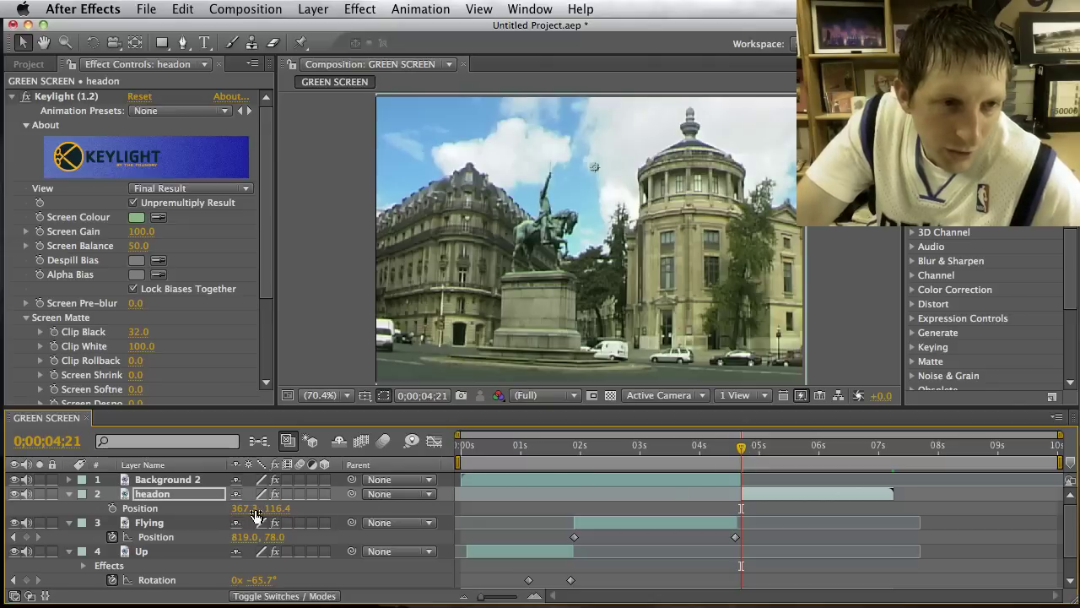
click(112, 509)
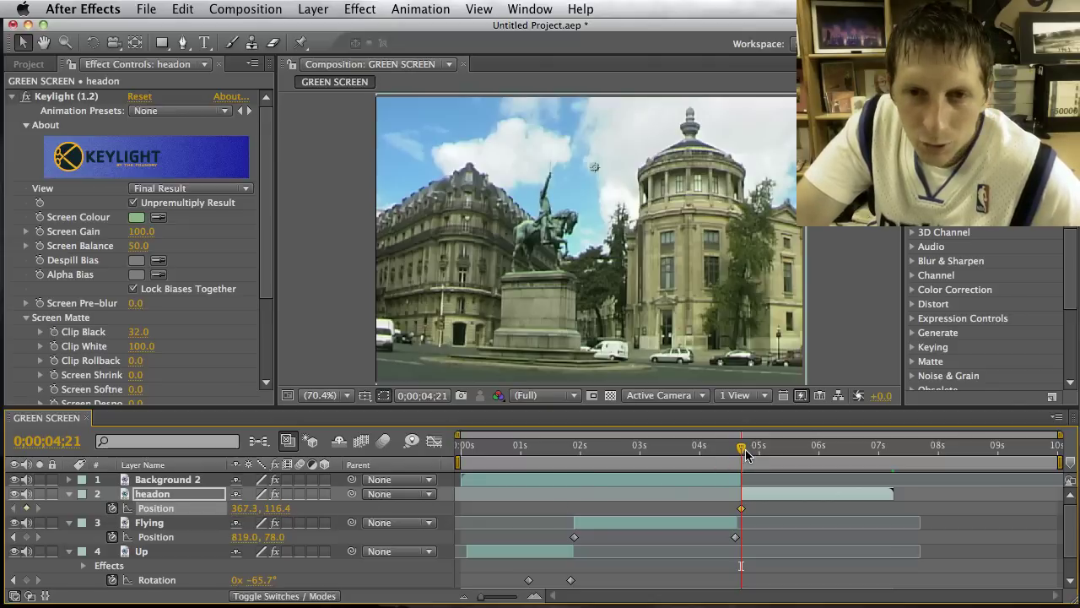
drag(746, 454, 899, 471)
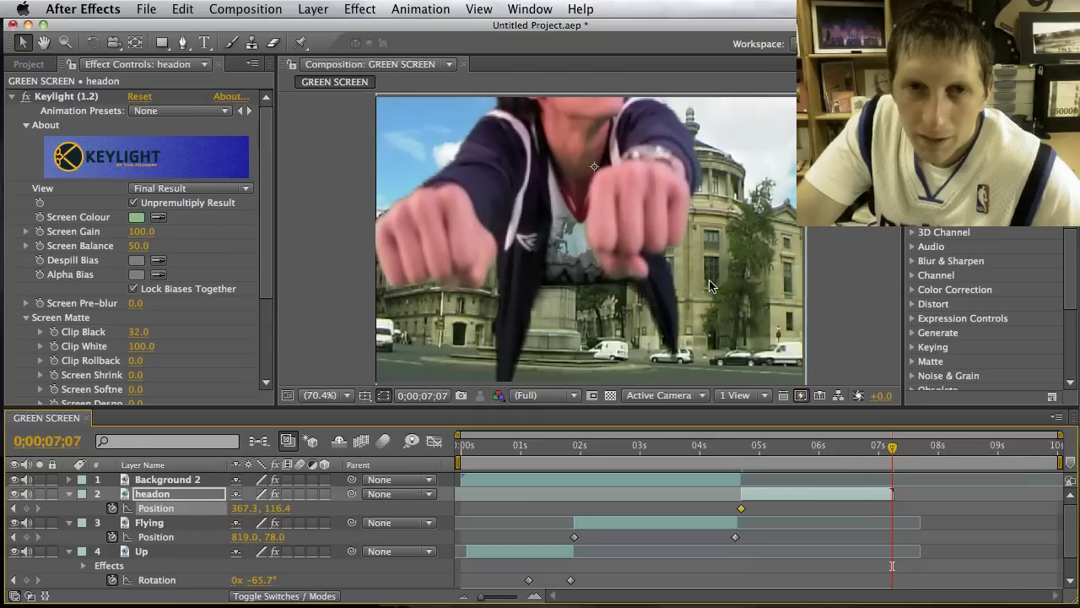
drag(638, 209, 640, 333)
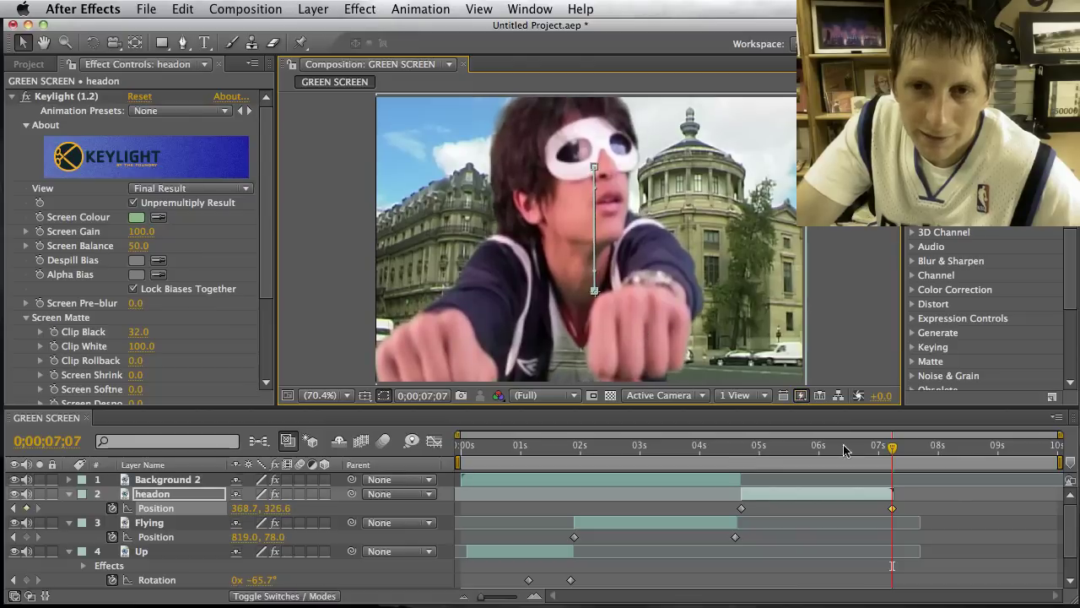
Step: Keyframe headon's Rotation from 0° at 0;00;04;21 to 360° at 0;00;05;27
drag(897, 456, 741, 460)
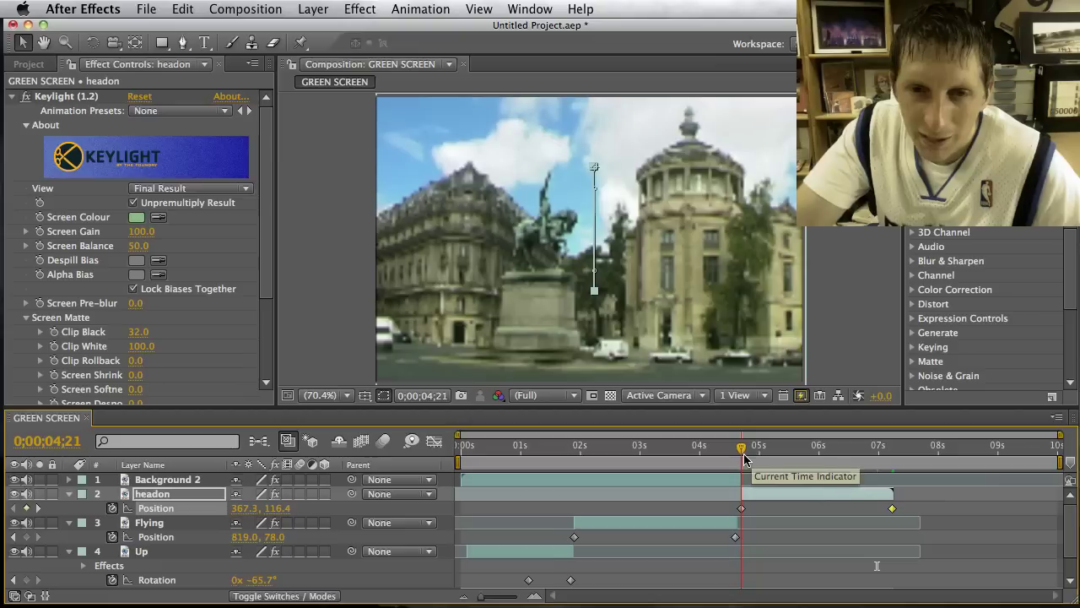
key(r)
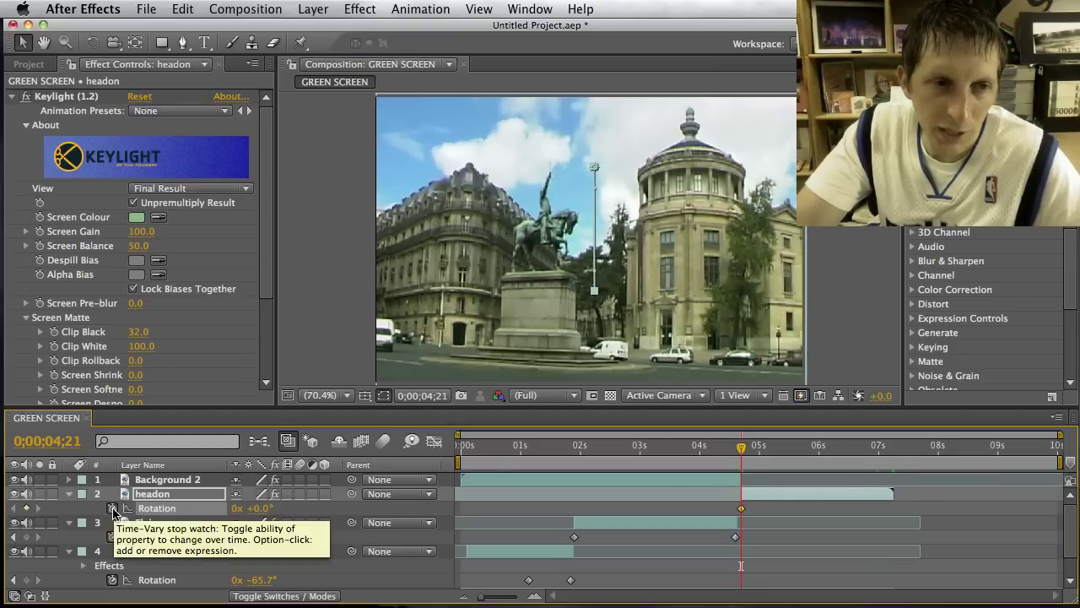
click(112, 508)
drag(743, 454, 815, 457)
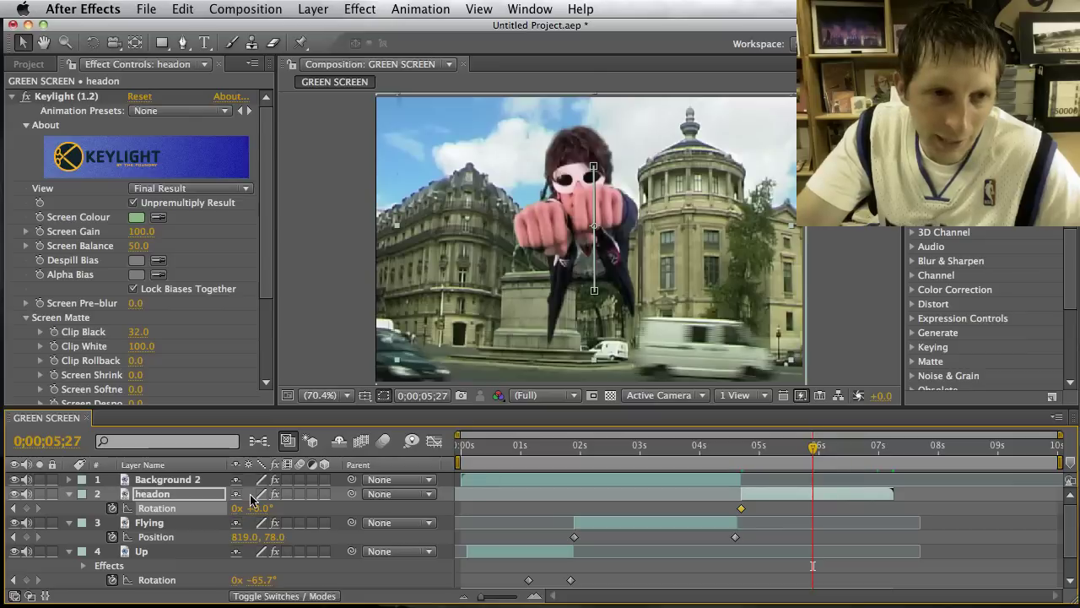
drag(251, 513, 279, 512)
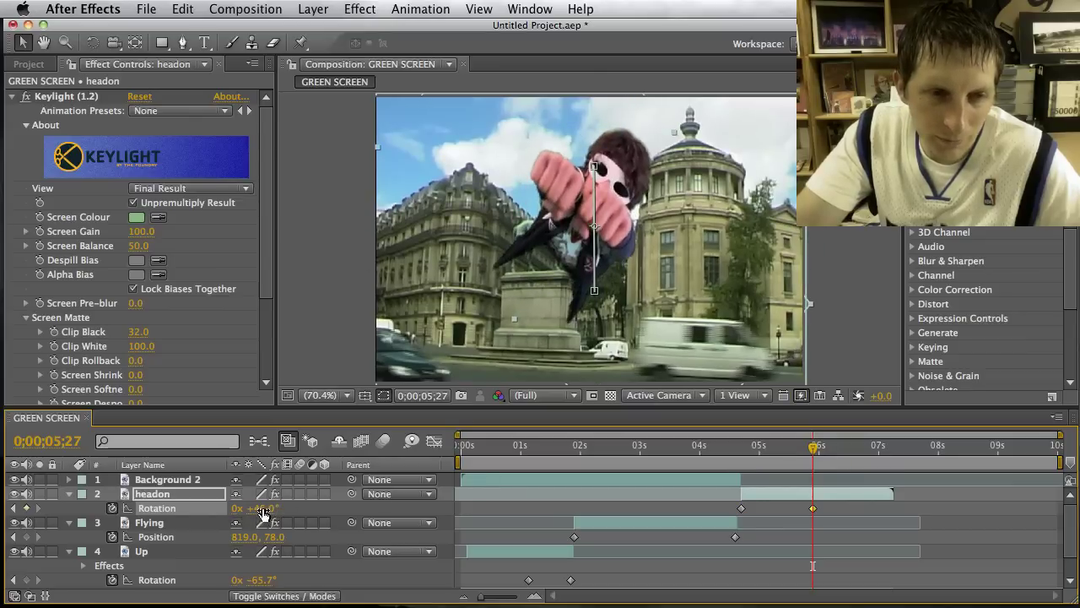
click(260, 508)
text(360)
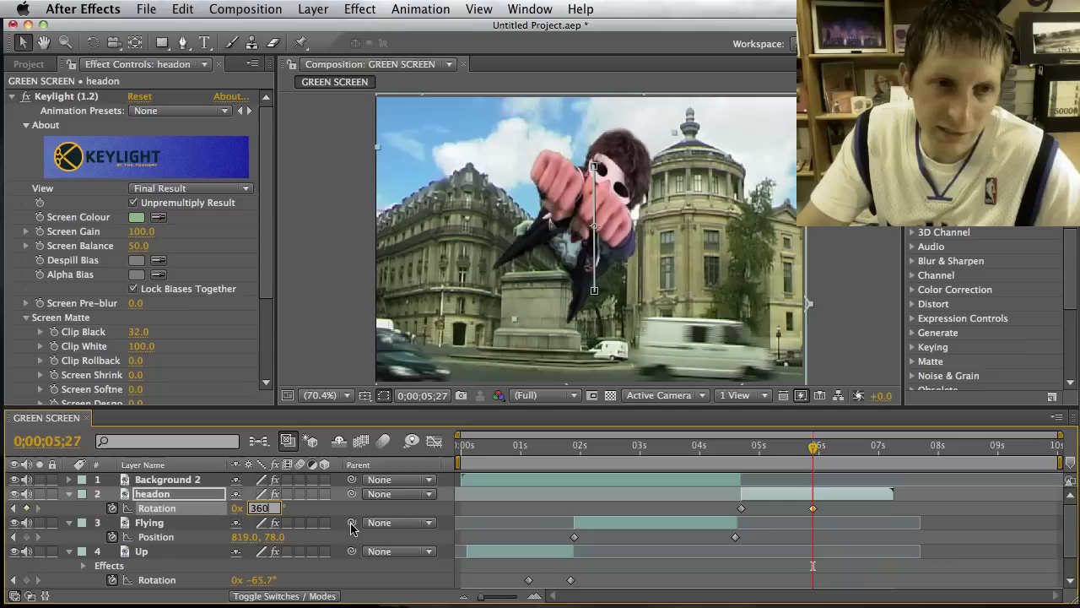
key(Return)
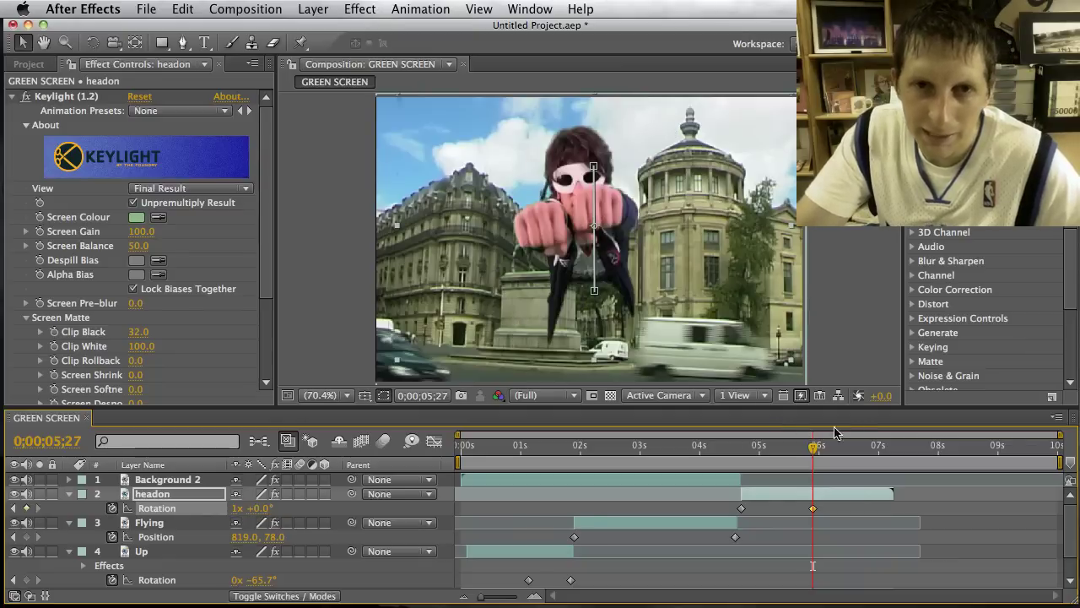
Step: Preview the headon layer's spin from just after its start to about 0;00;06;03
drag(815, 451, 746, 457)
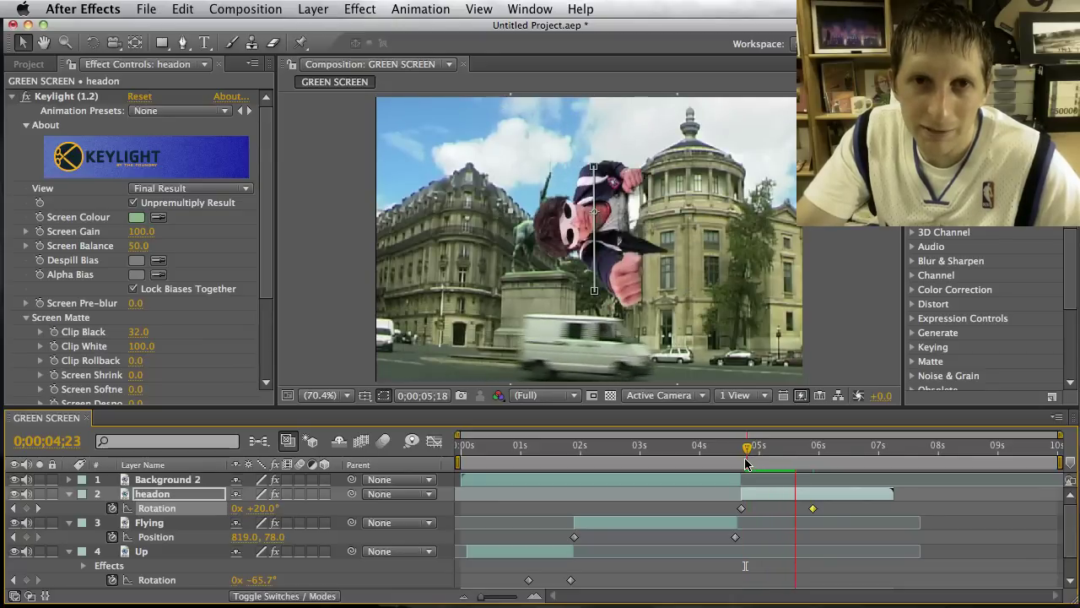
click(821, 446)
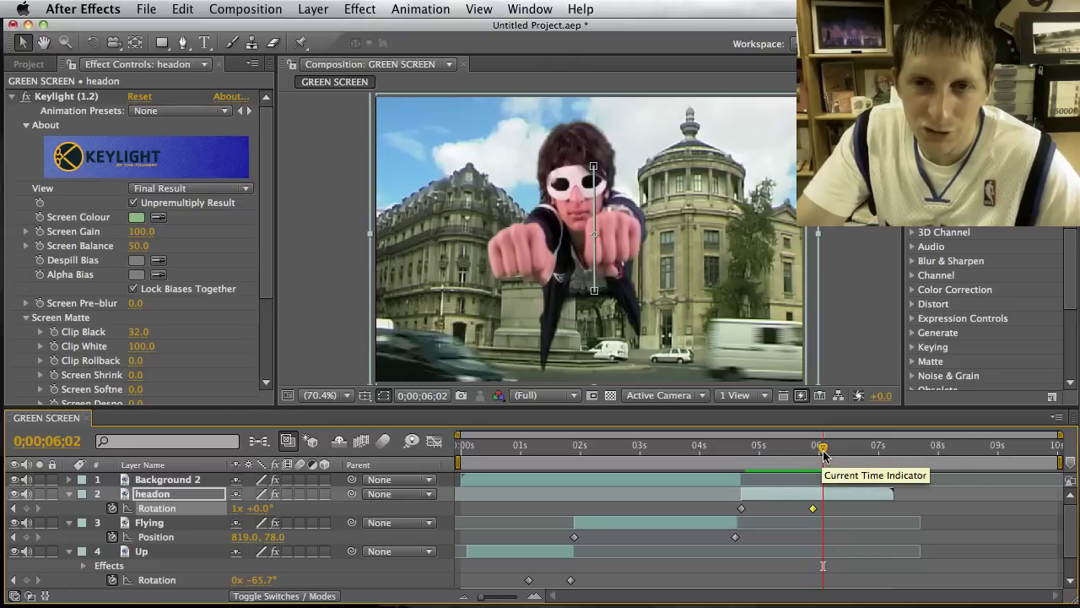
drag(824, 454, 750, 456)
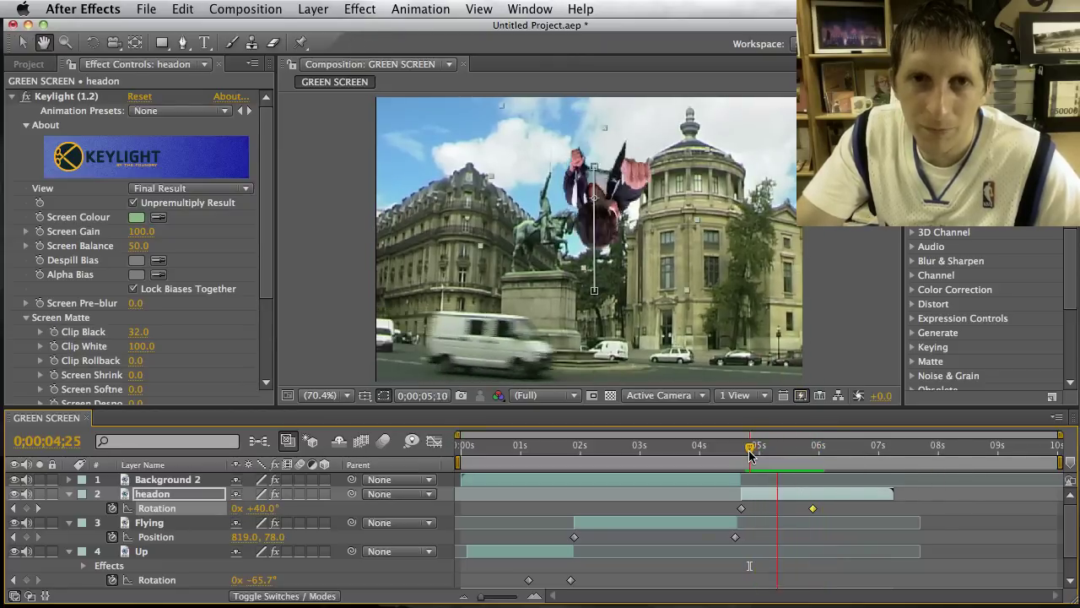
key(space)
key(space)
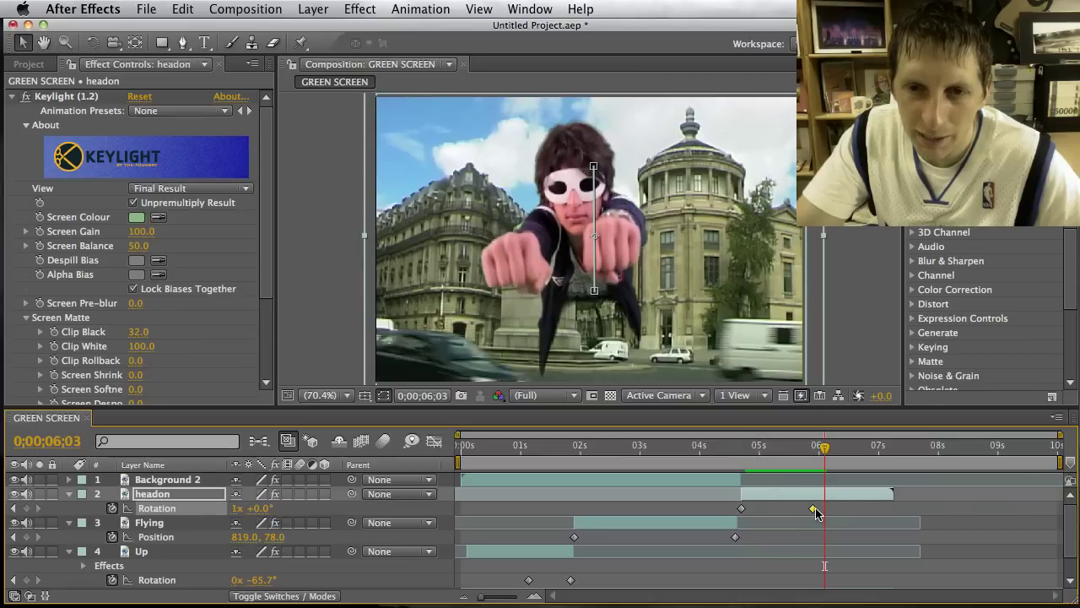
Step: Move headon's ending Rotation keyframe earlier to about 5.5 seconds and preview the faster spin from 0;00;04;21
drag(816, 512, 807, 513)
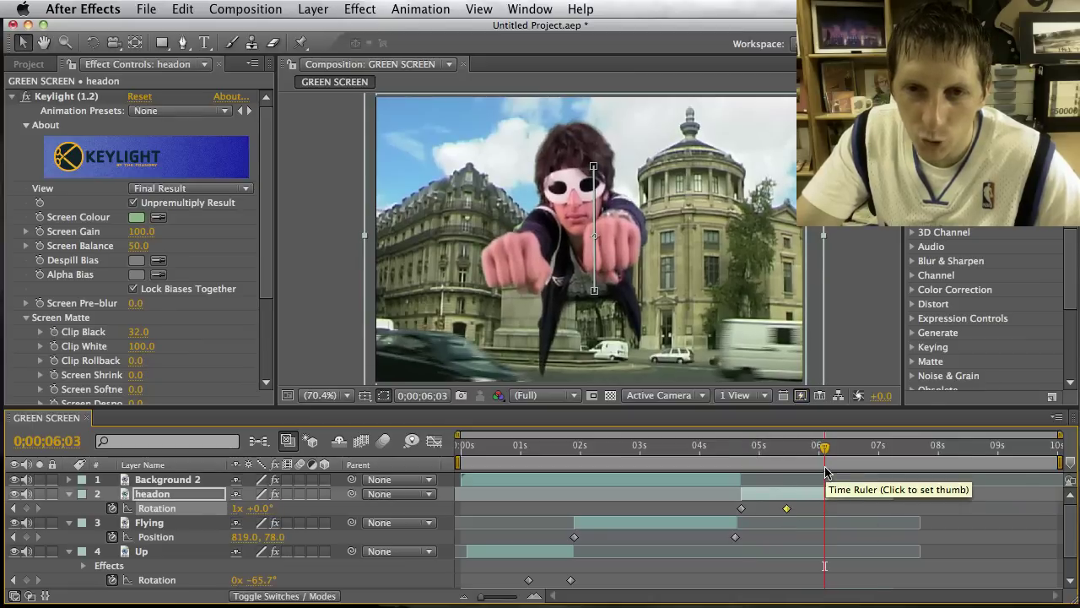
drag(824, 448, 742, 453)
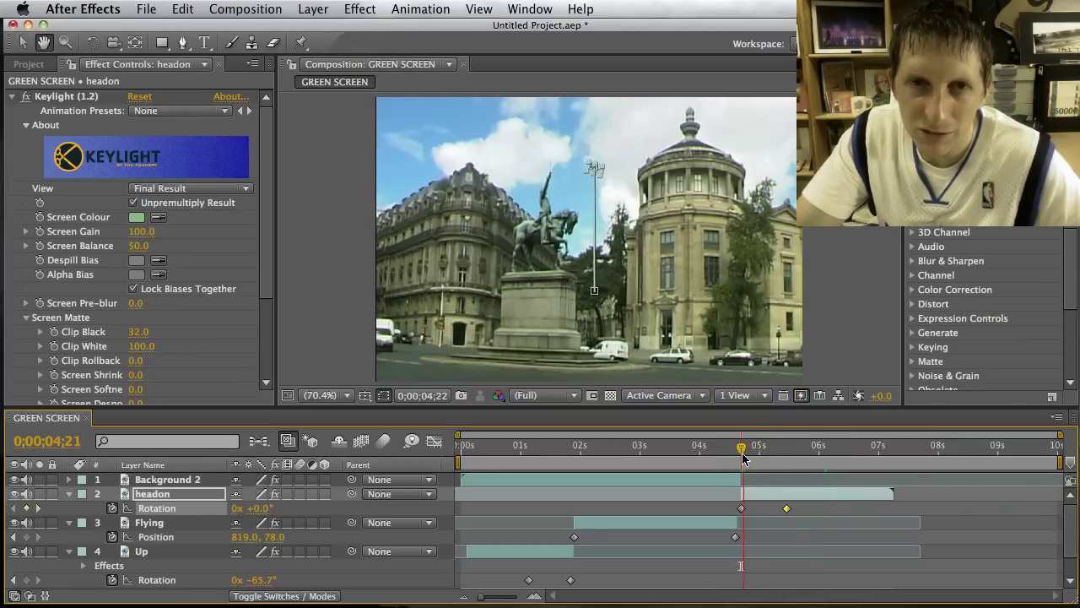
key(space)
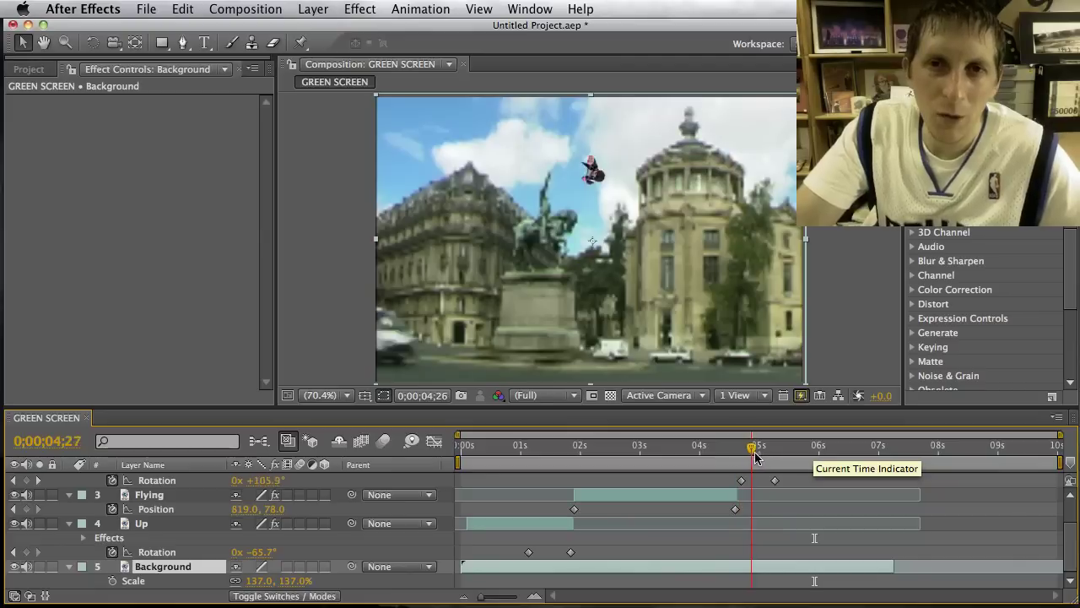
Step: Split the Background layer at 0;00;04;23
drag(781, 462, 747, 474)
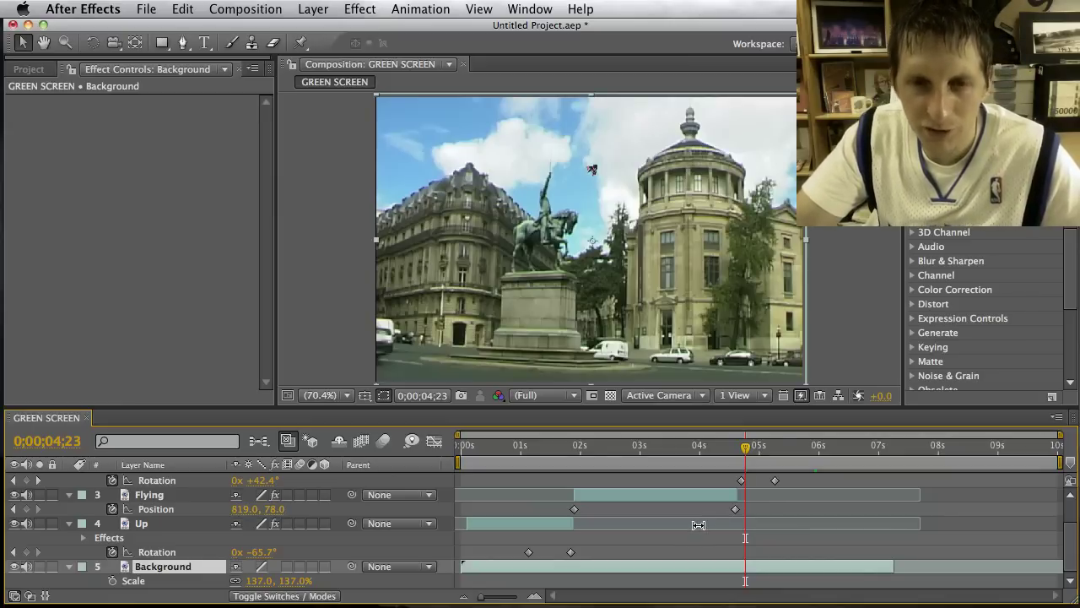
key(super+shift+d)
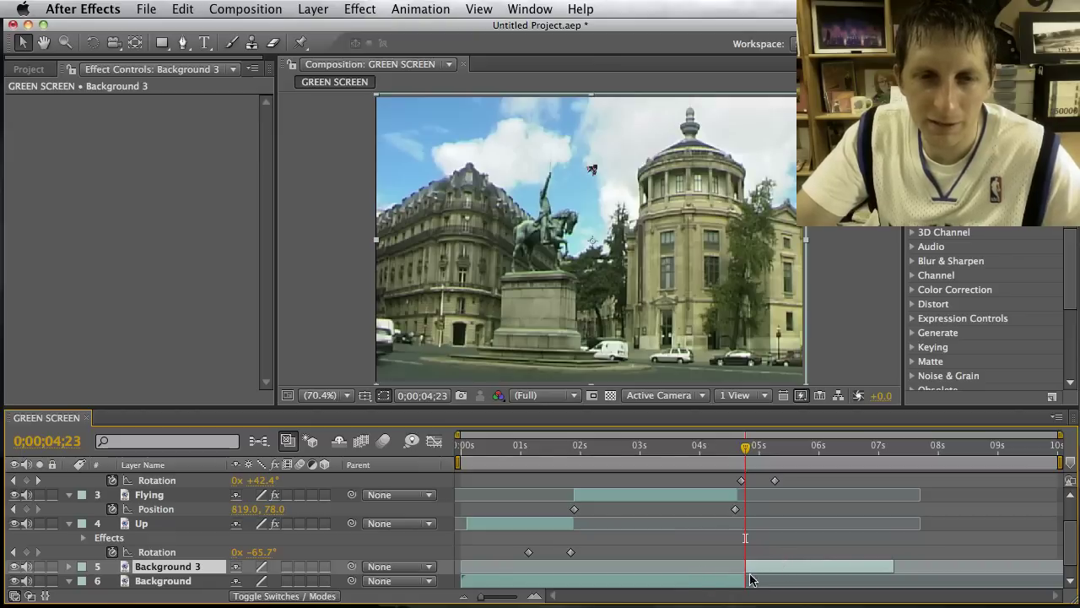
scroll(743, 566, down, 1)
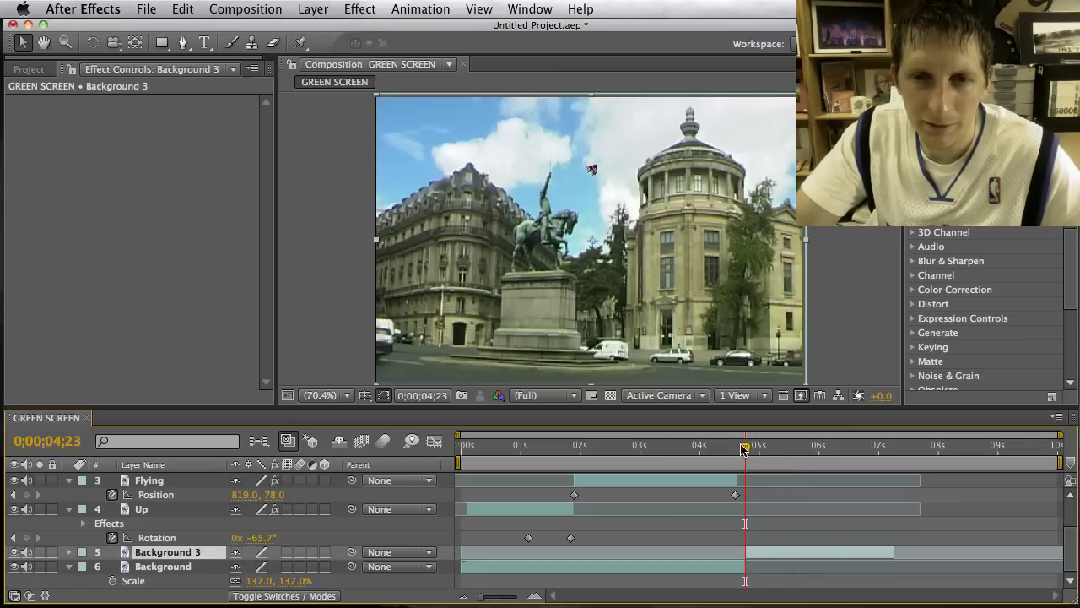
Step: Apply a Lens Flare to the Background 3 layer and place its Flare Center at 529.9, 68.3 beside the dome
drag(745, 451, 753, 449)
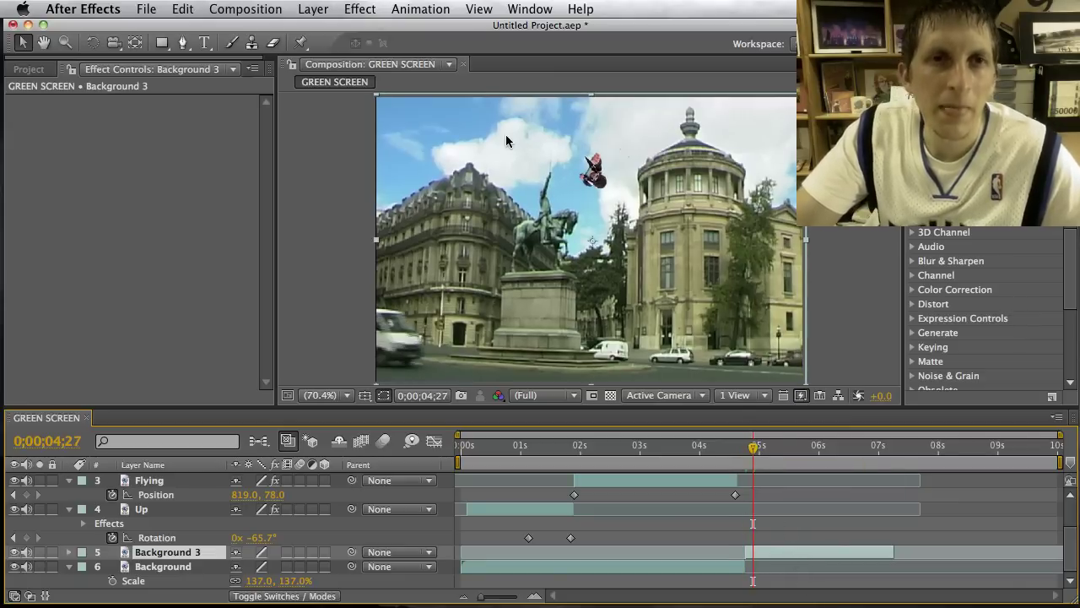
click(359, 8)
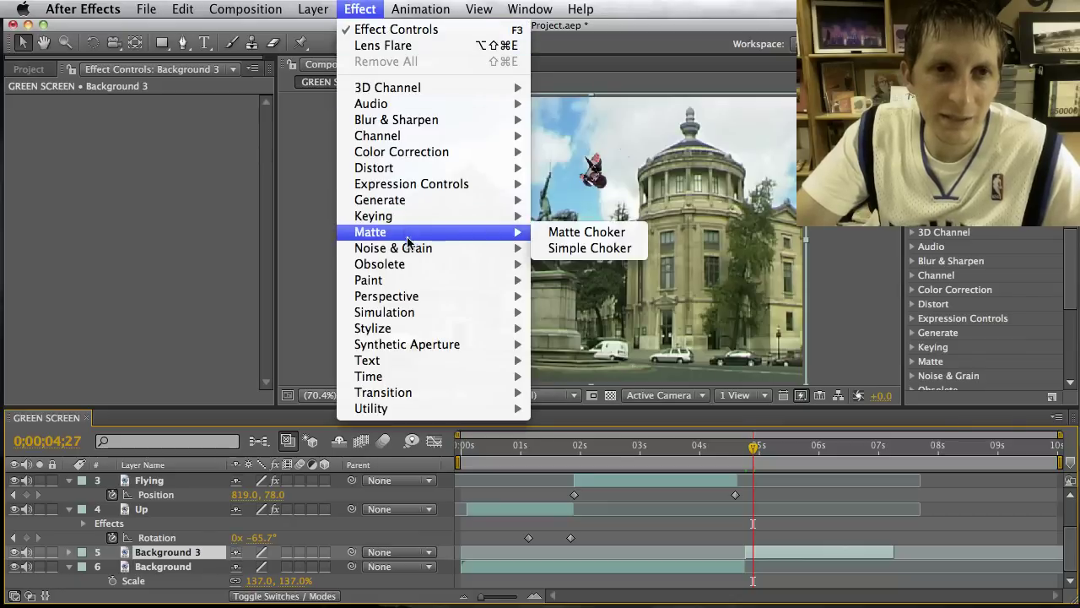
mouse_move(428, 201)
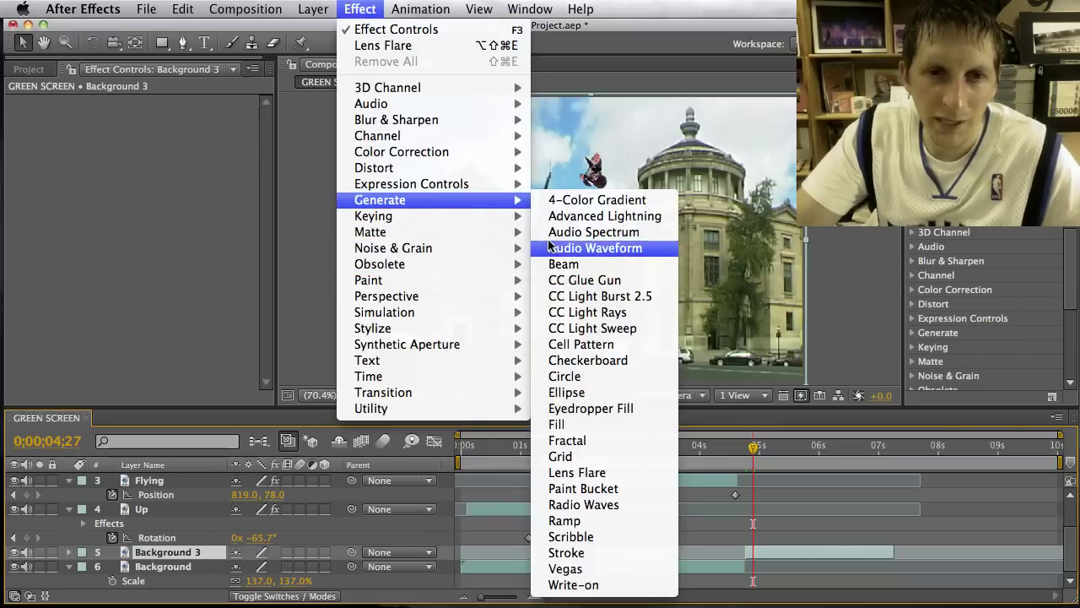
mouse_move(454, 171)
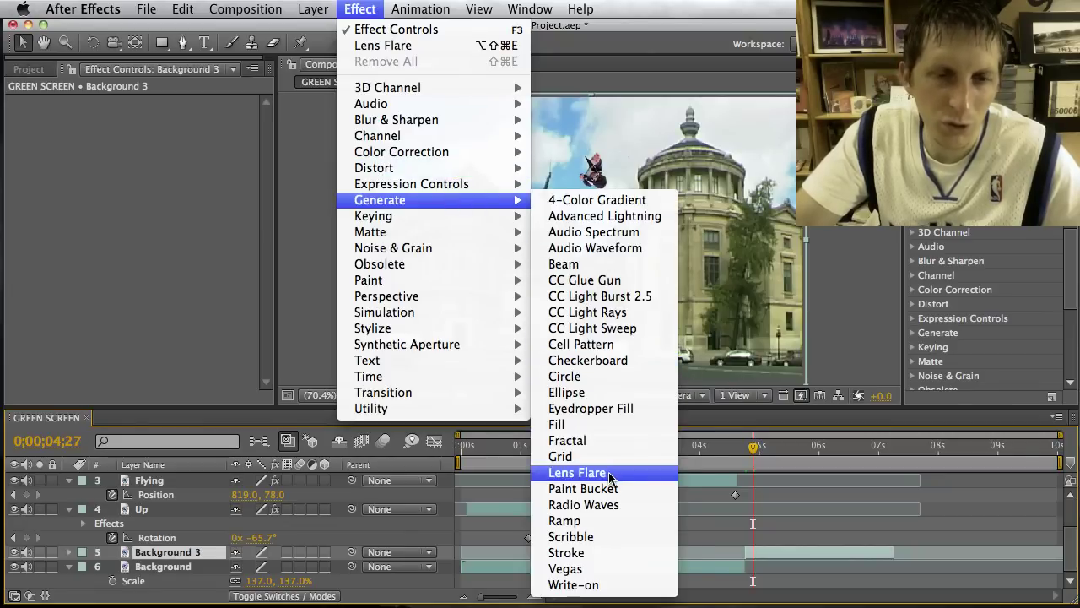
click(577, 473)
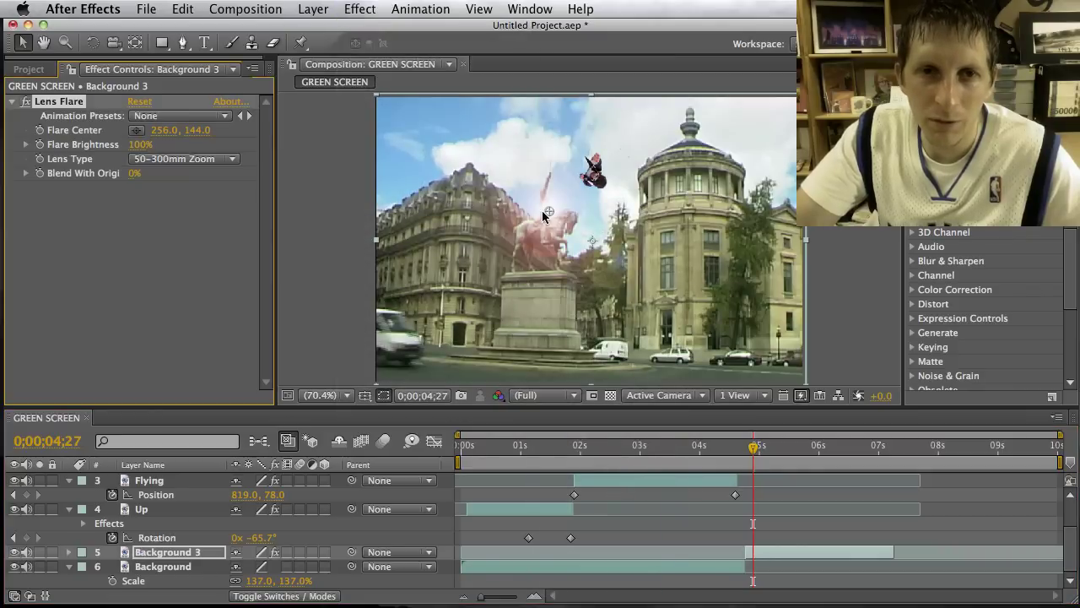
drag(548, 210, 732, 152)
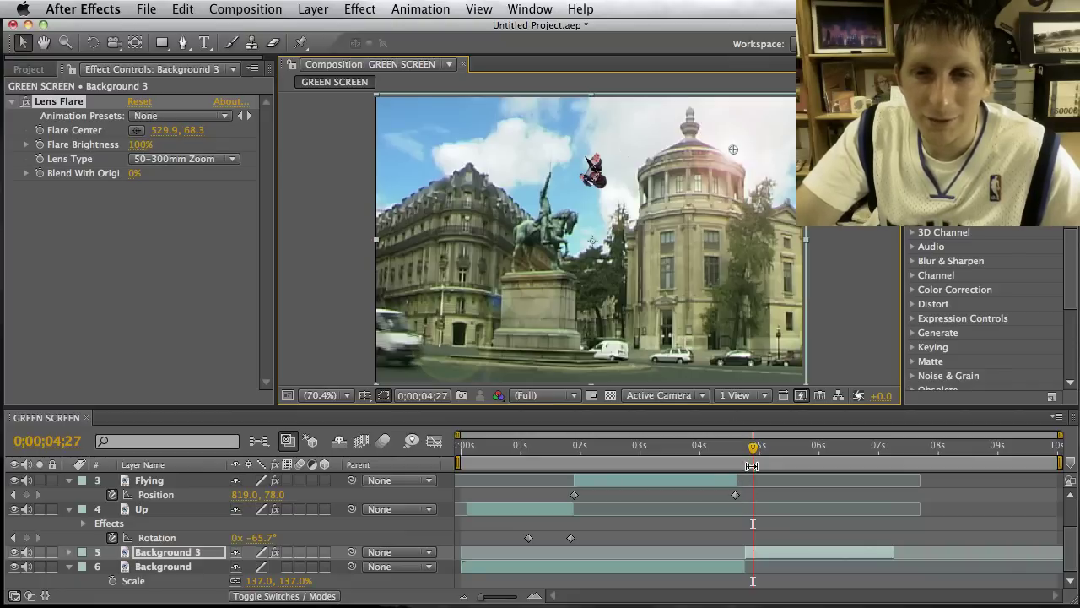
Step: Keyframe the Lens Flare's Flare Brightness from 0% at 0;00;04;23 to 252% at 0;00;07;07 and preview the result
drag(754, 450, 747, 450)
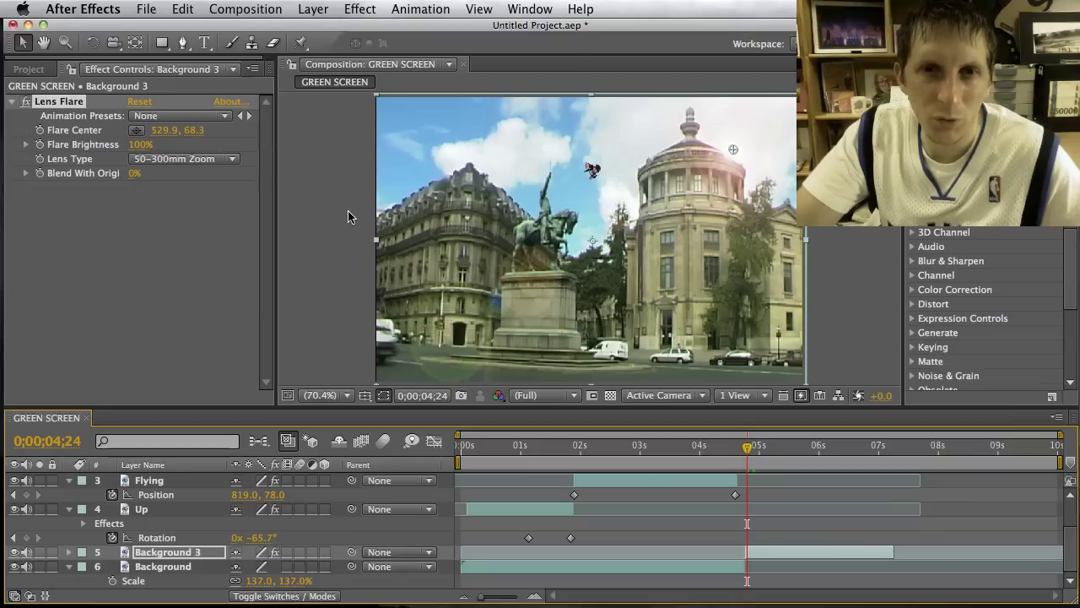
click(148, 149)
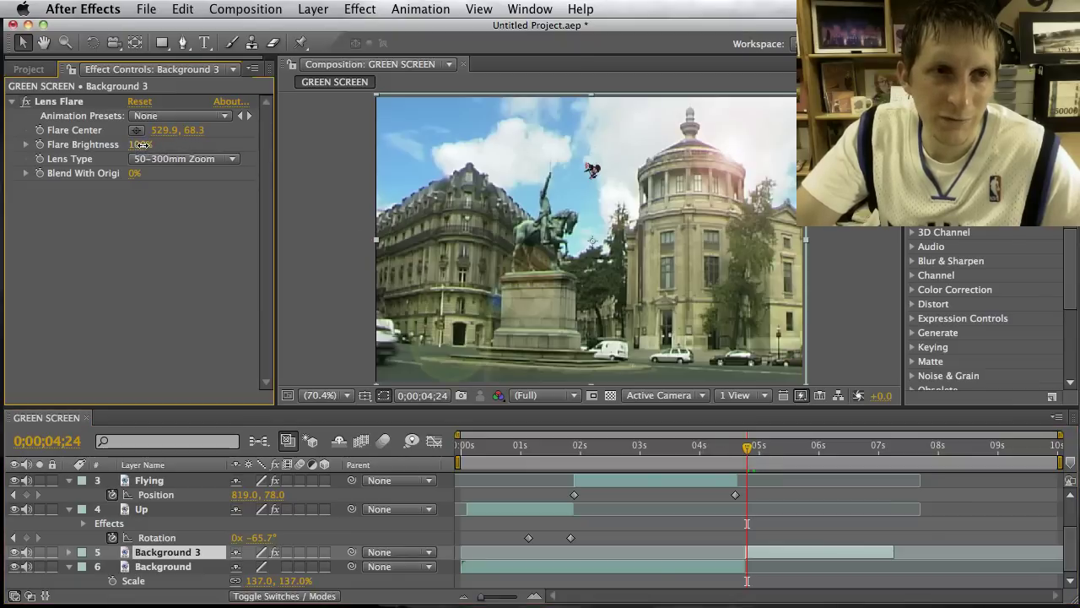
click(141, 144)
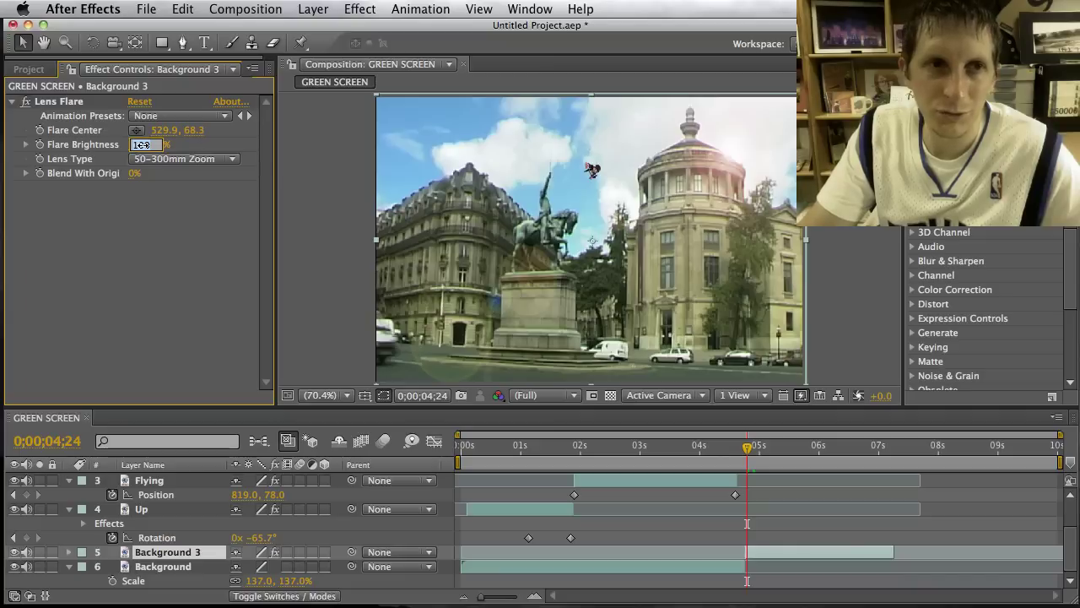
key(Return)
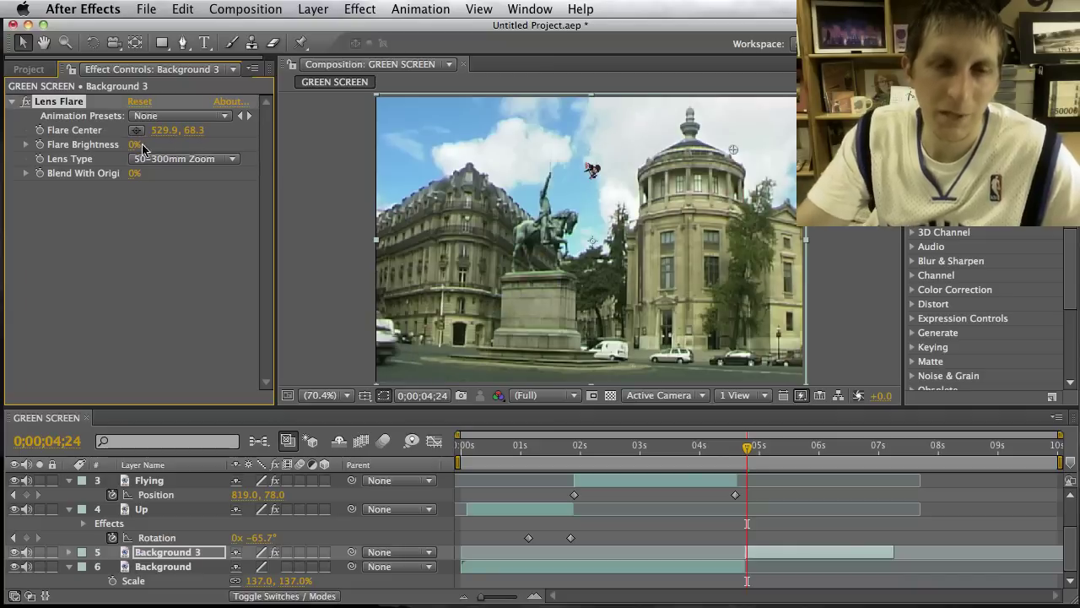
click(749, 454)
drag(749, 454, 896, 469)
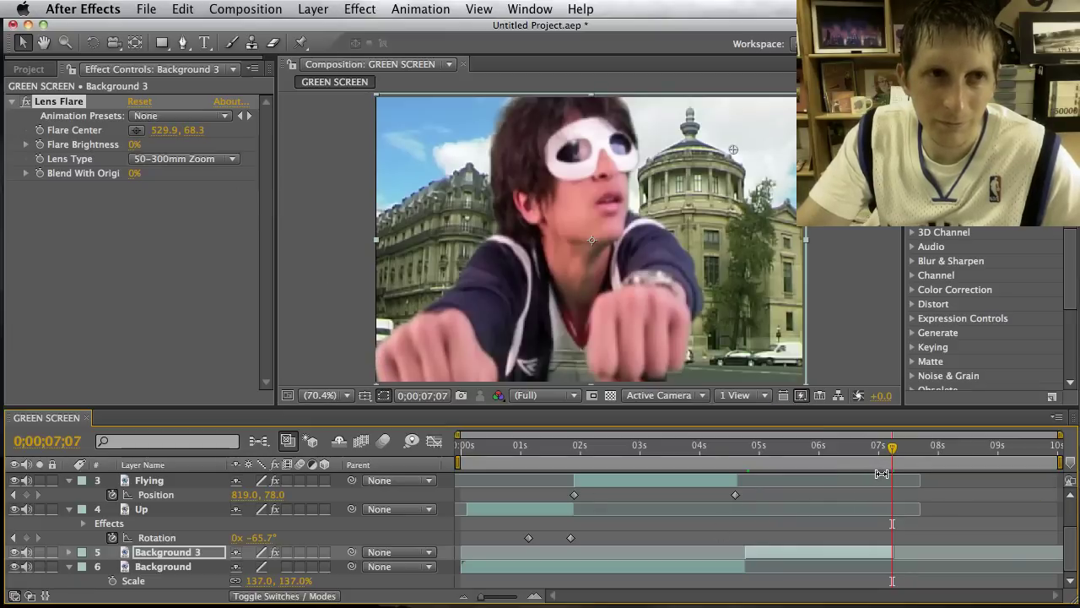
drag(893, 454, 746, 465)
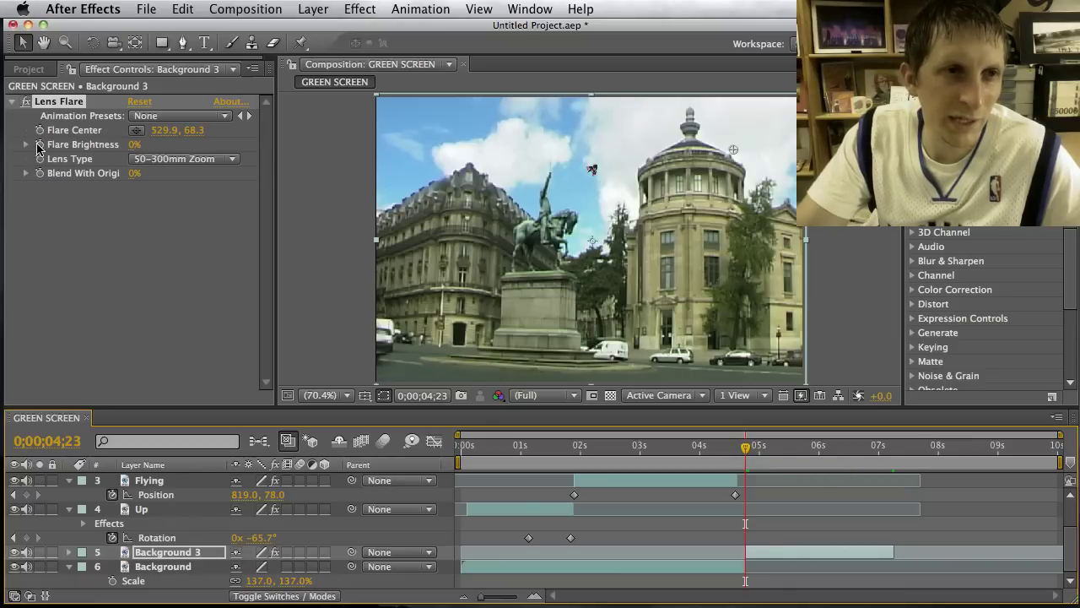
click(39, 145)
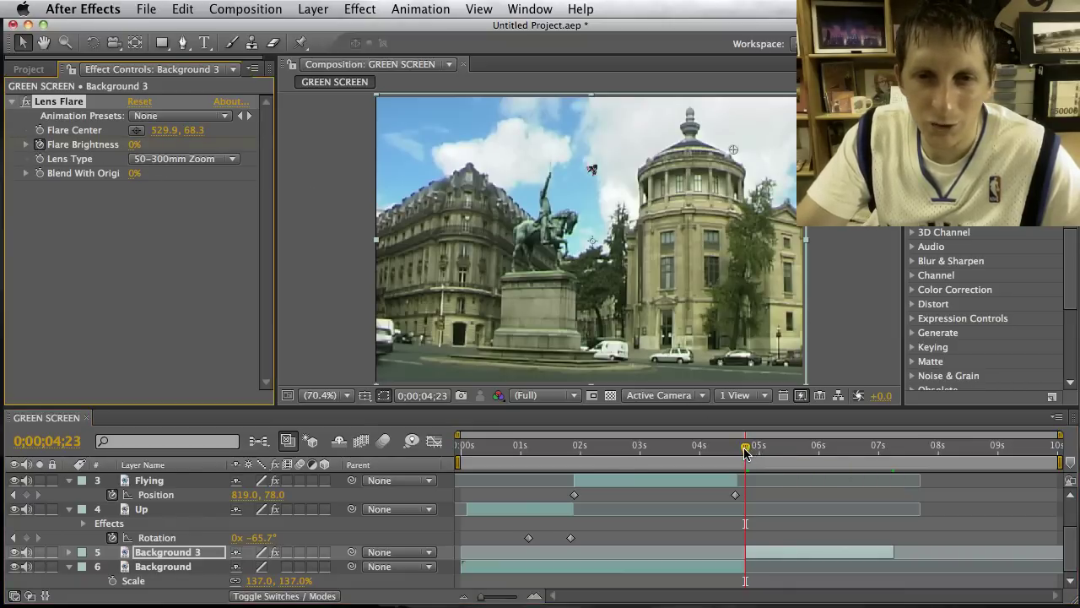
drag(745, 453, 893, 465)
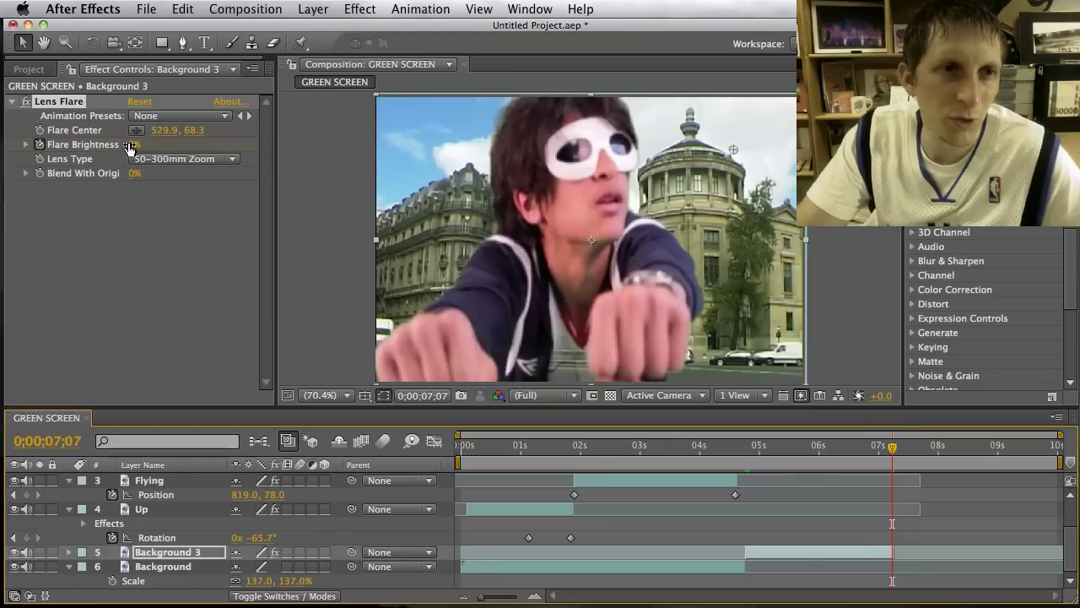
drag(133, 144, 360, 162)
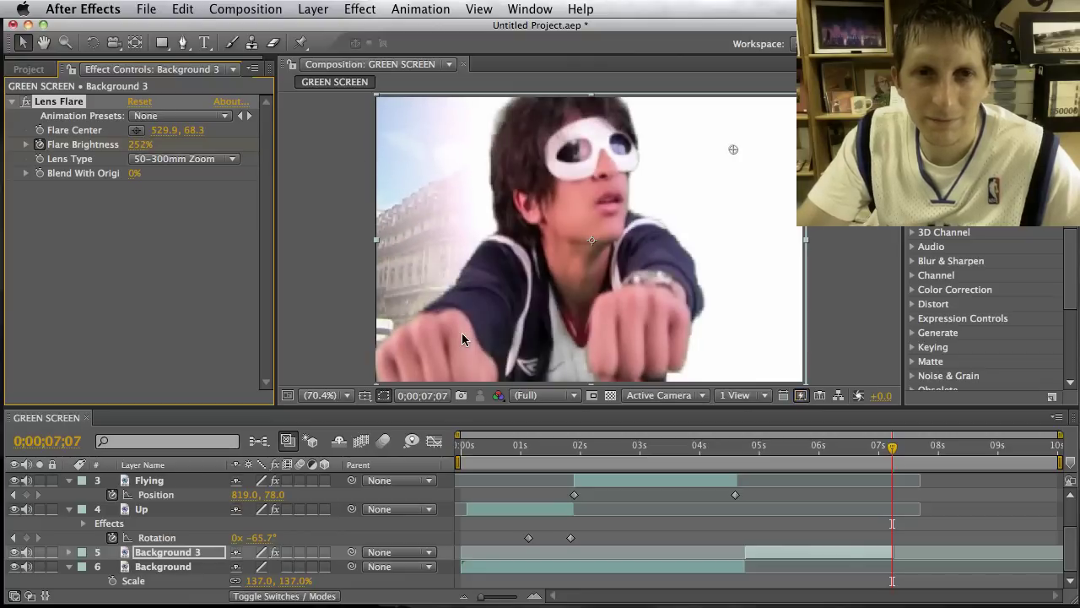
drag(889, 452, 752, 453)
key(space)
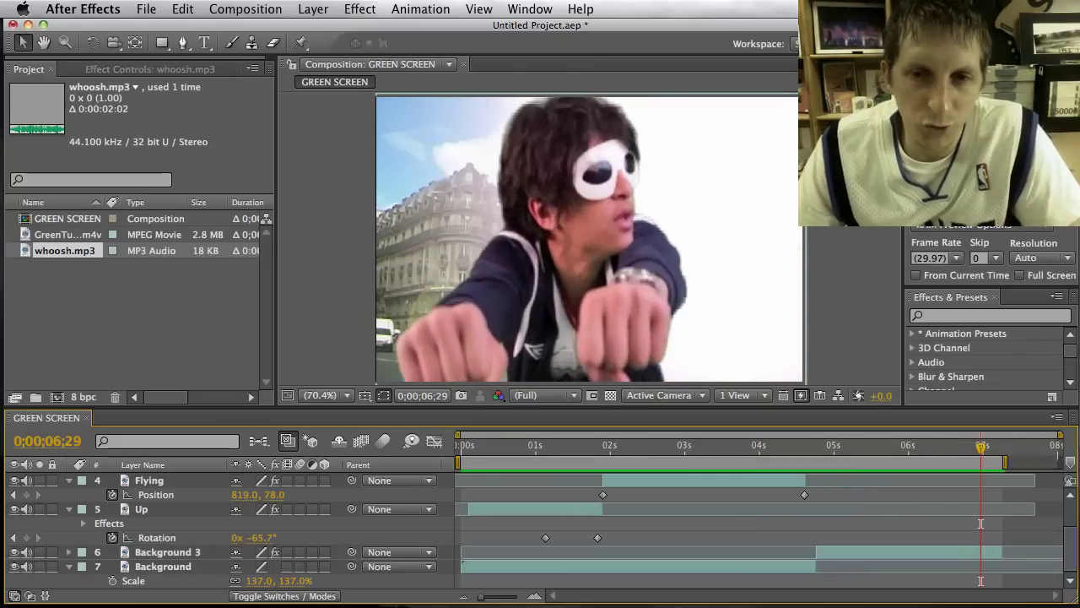
Step: Keyframe the headon layer's Opacity from 100% at 0;00;06;21 to 0% at 0;00;07;07
mouse_move(983, 453)
mouse_down()
mouse_move(943, 449)
mouse_move(1002, 452)
mouse_move(965, 459)
mouse_up()
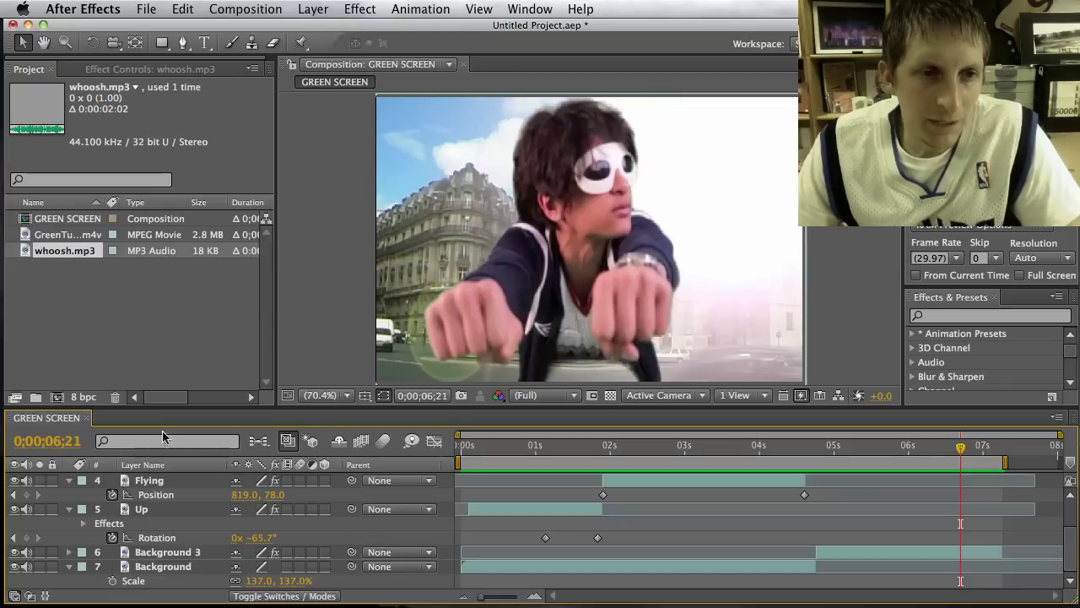
scroll(207, 507, up, 3)
click(200, 509)
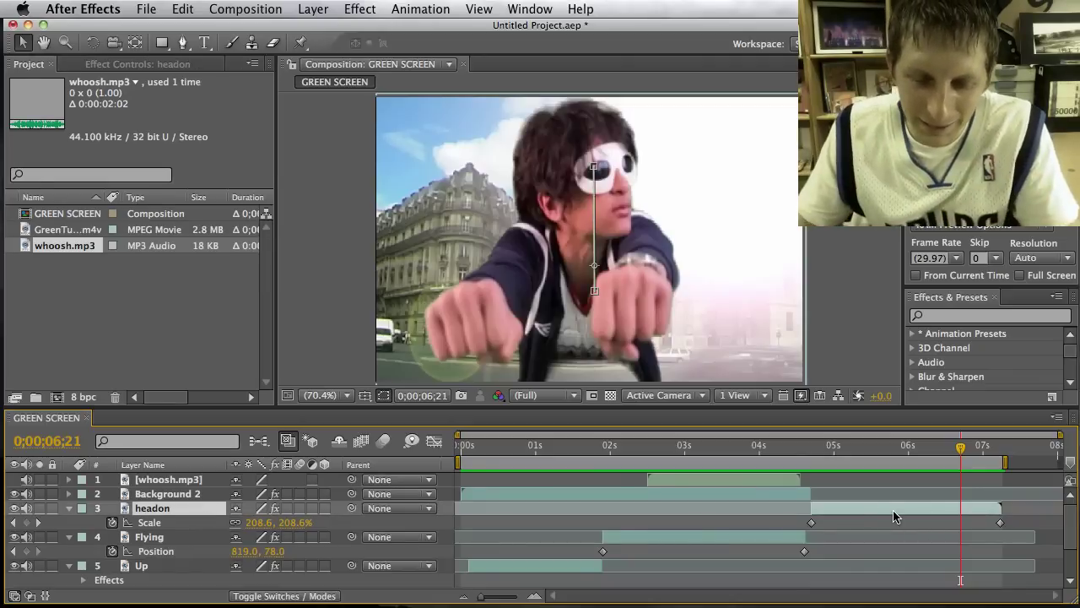
key(t)
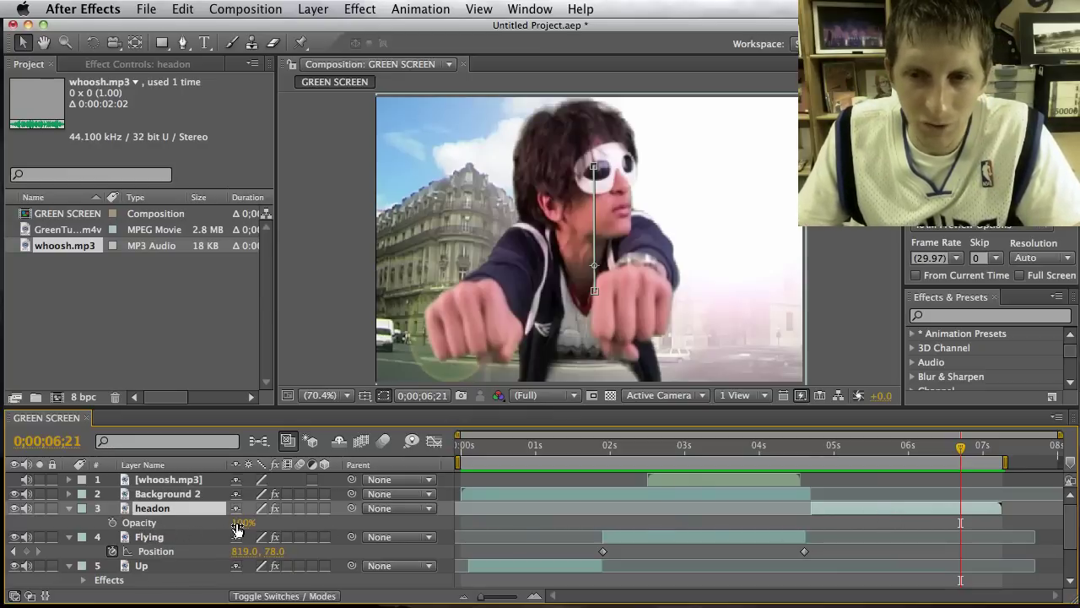
click(111, 523)
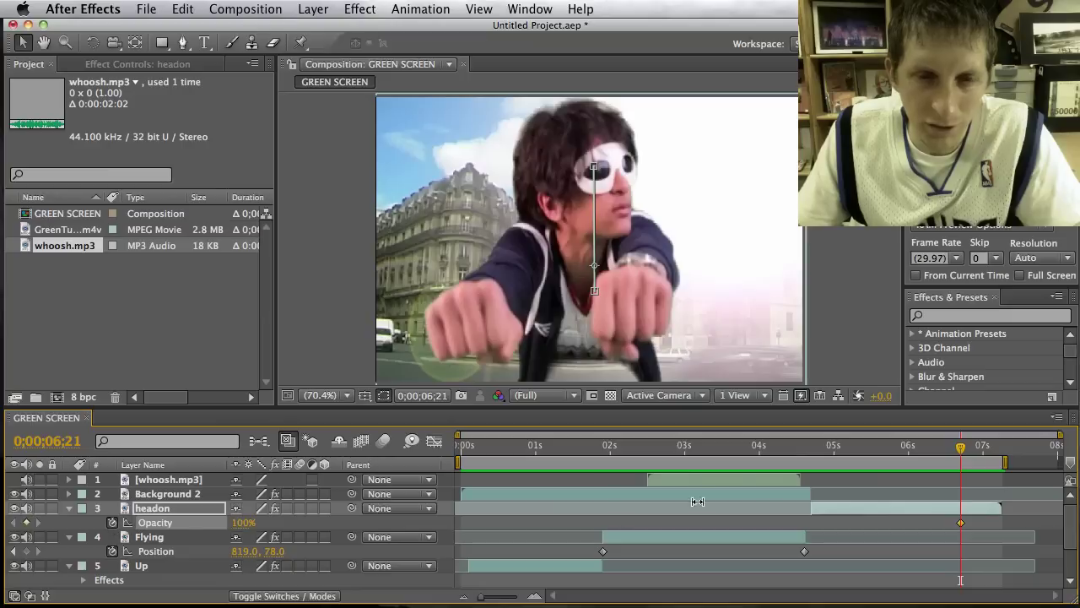
drag(960, 452, 1001, 452)
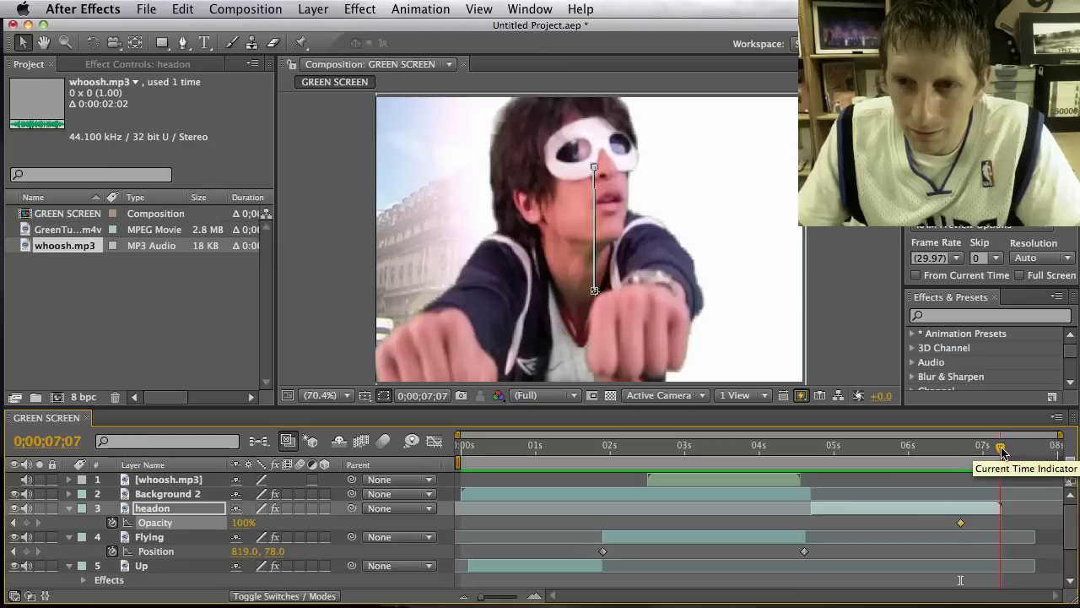
click(243, 523)
text(0)
key(Return)
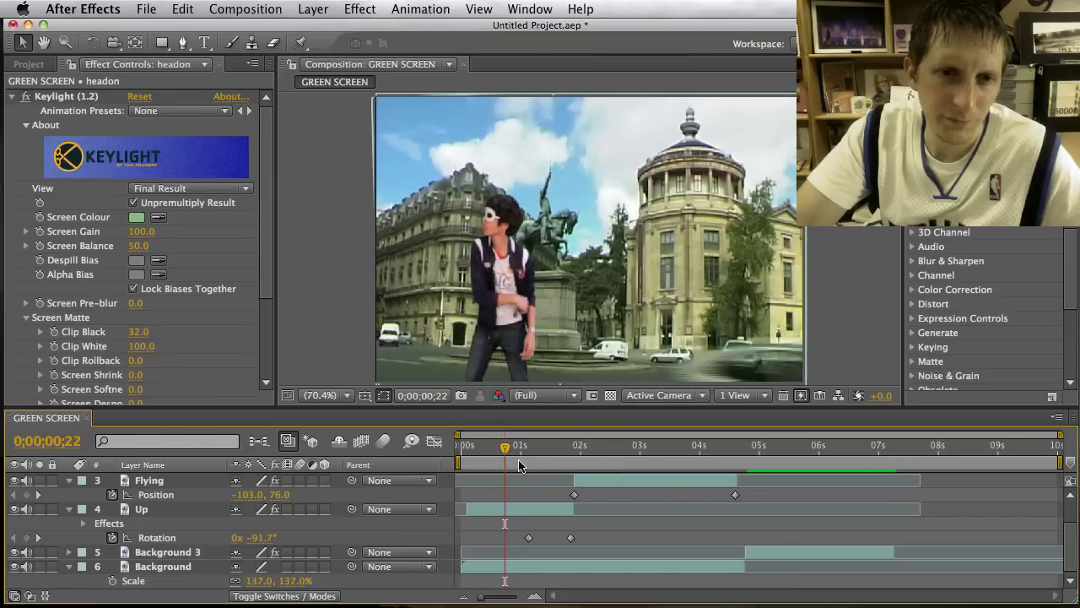
Step: Add whoosh.mp3 as the top layer of the composition and shift it to start at about 2.5 seconds, during the hero's flight
drag(562, 449, 577, 453)
click(31, 65)
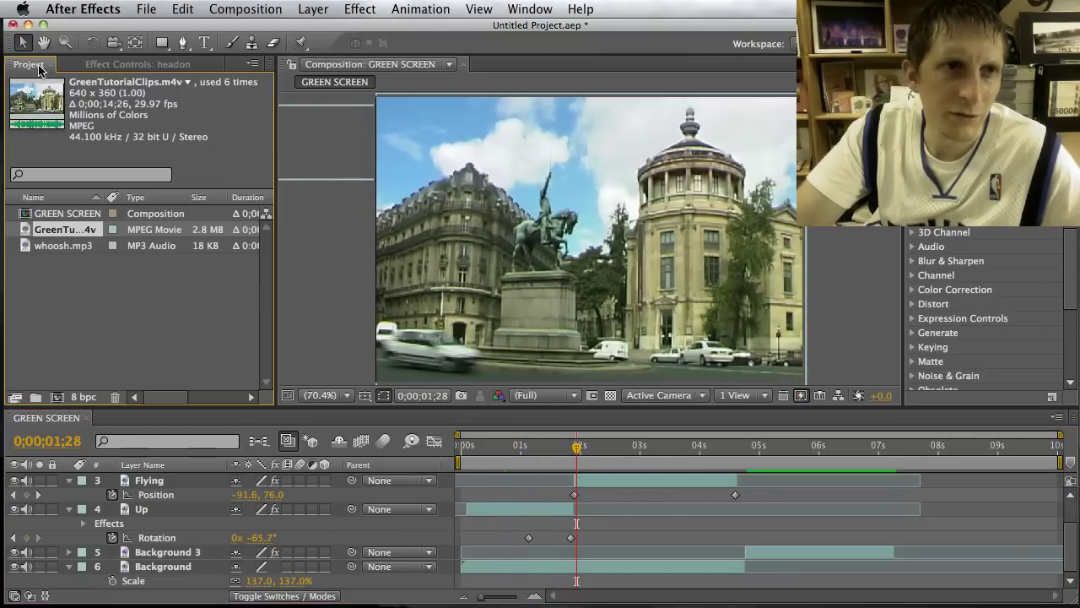
click(46, 249)
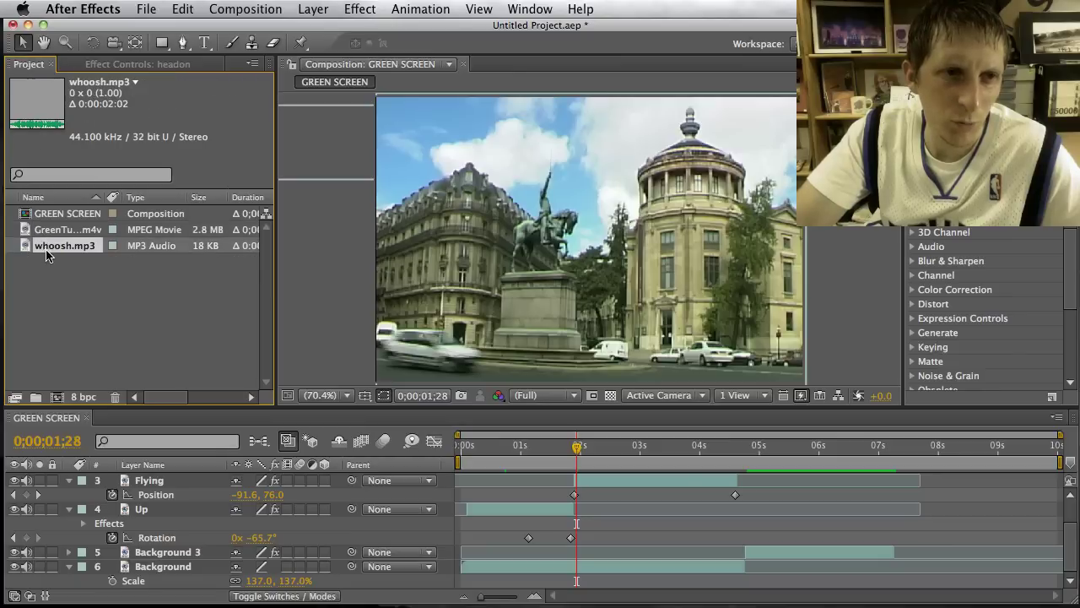
drag(40, 249, 121, 479)
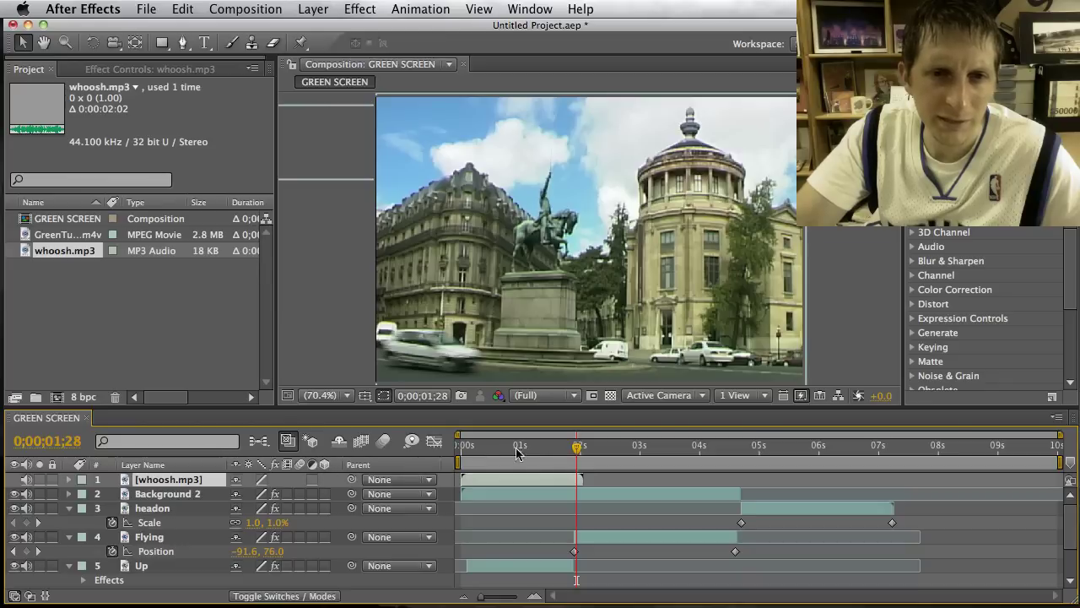
drag(483, 481, 640, 477)
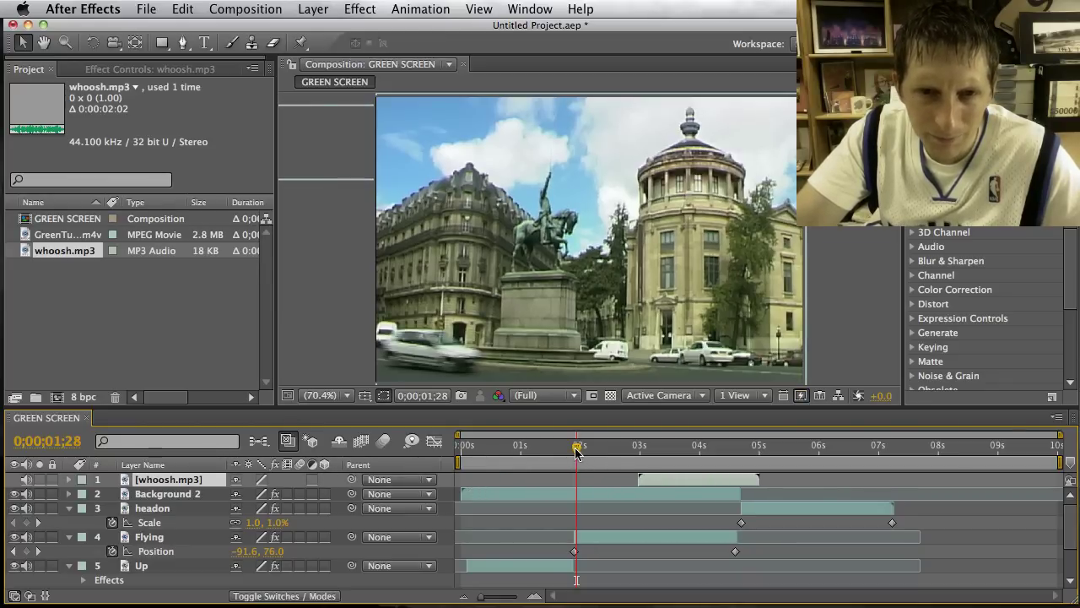
drag(576, 449, 606, 451)
drag(663, 475, 635, 477)
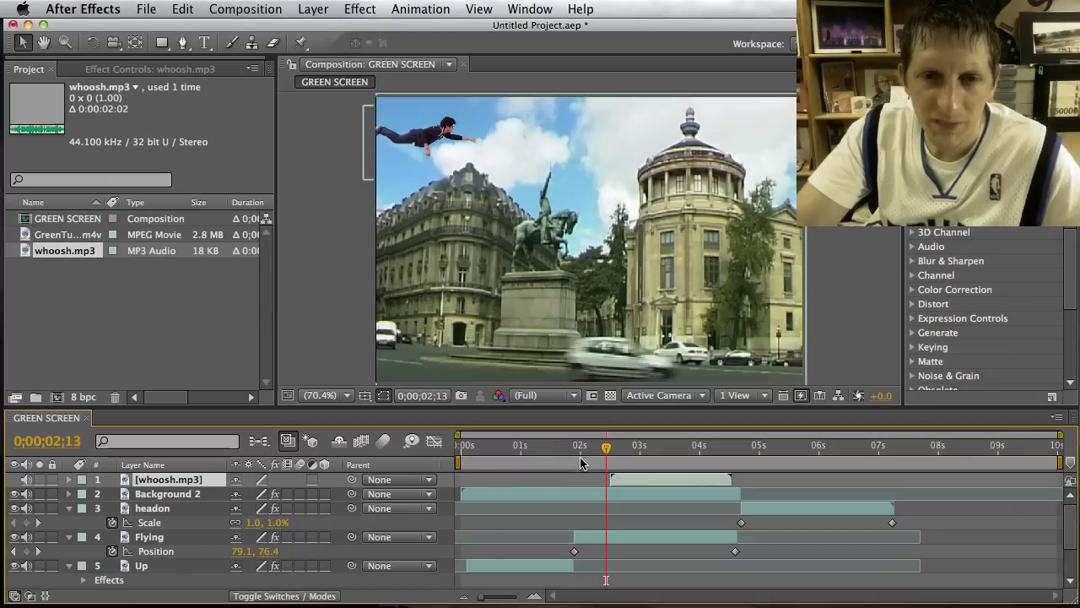
Step: Play the flight from 0;00;02;13 to check the whoosh layer's timing
key(space)
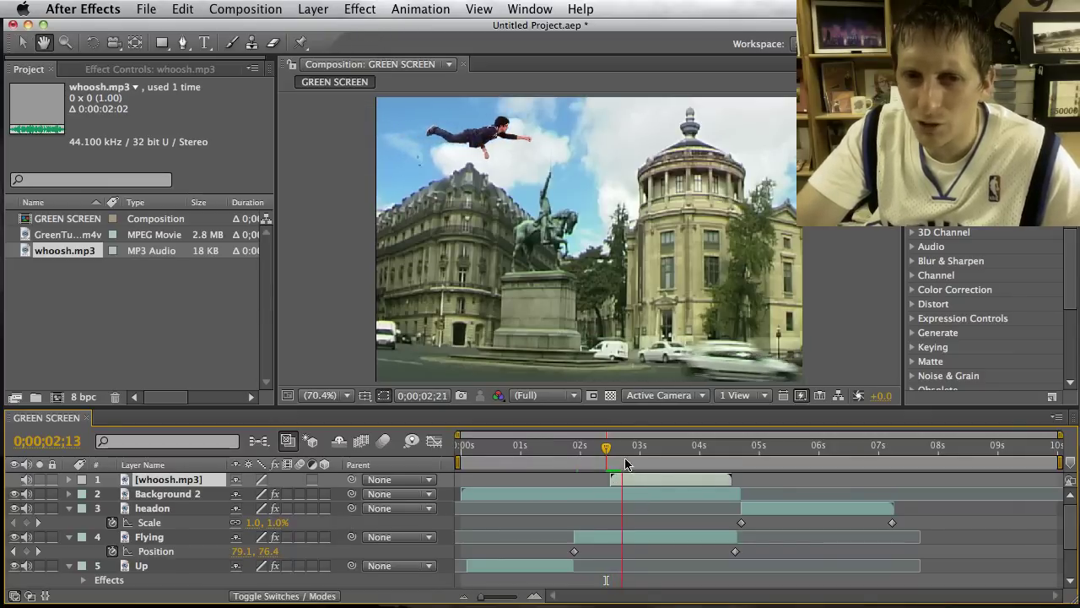
key(space)
key(space)
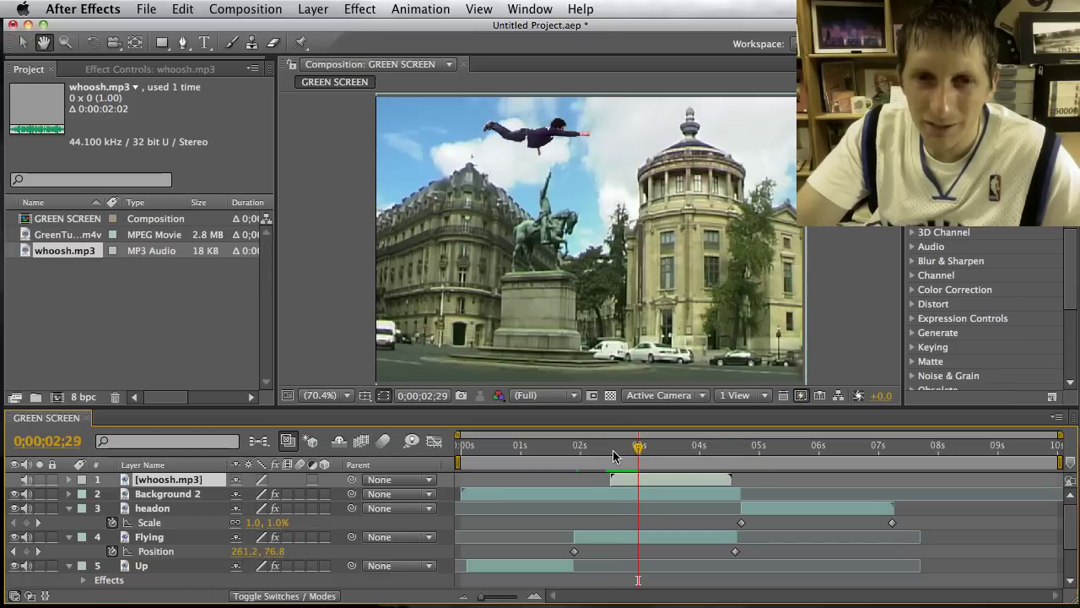
Step: Bring up the preview controls and RAM preview the whole composition with its sound
click(512, 7)
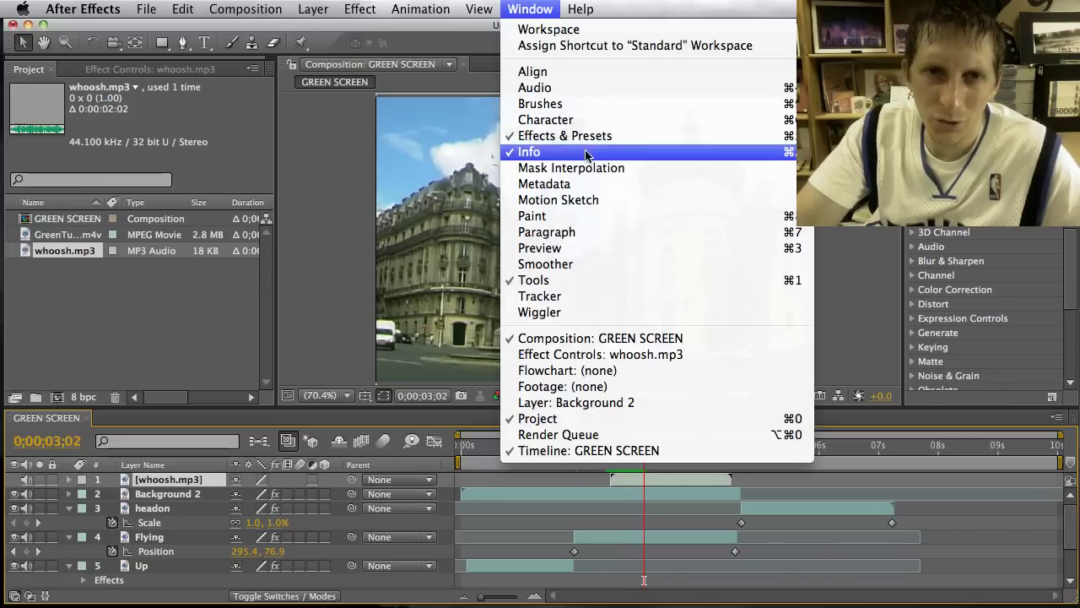
click(589, 247)
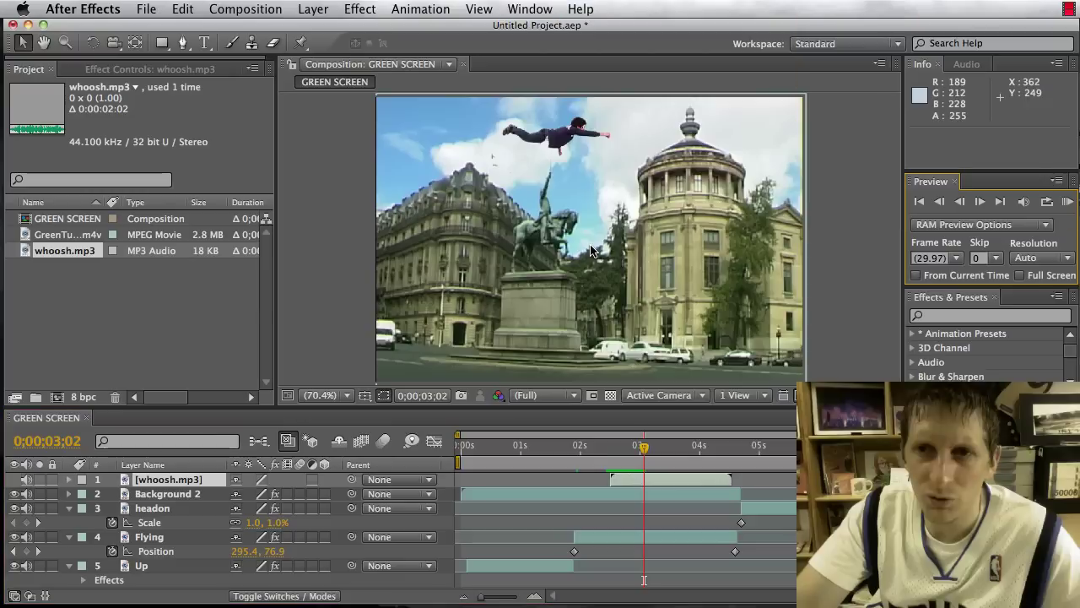
click(1066, 205)
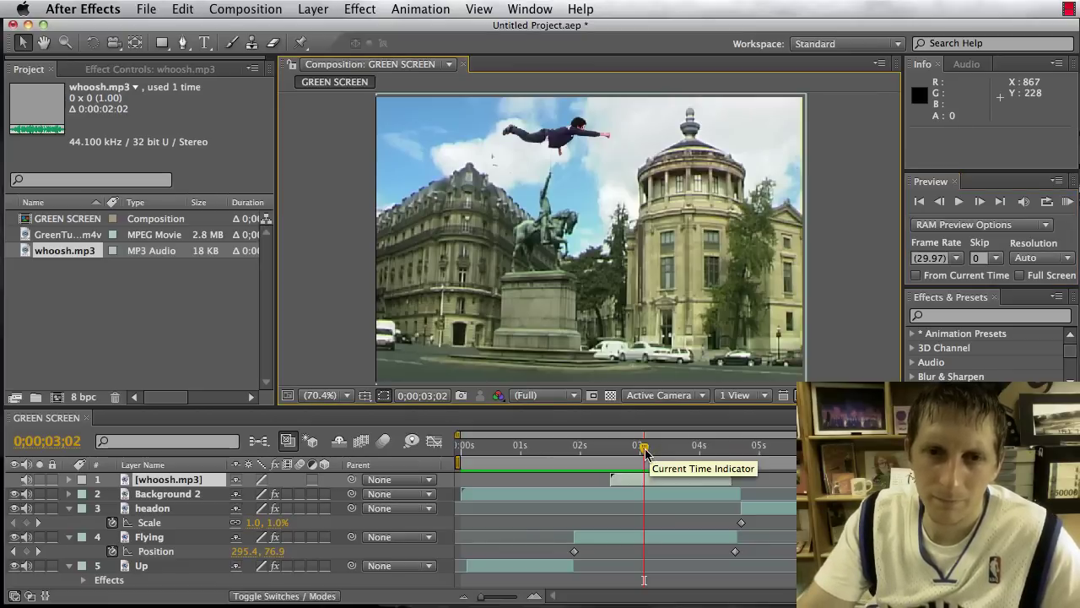
drag(644, 454, 622, 456)
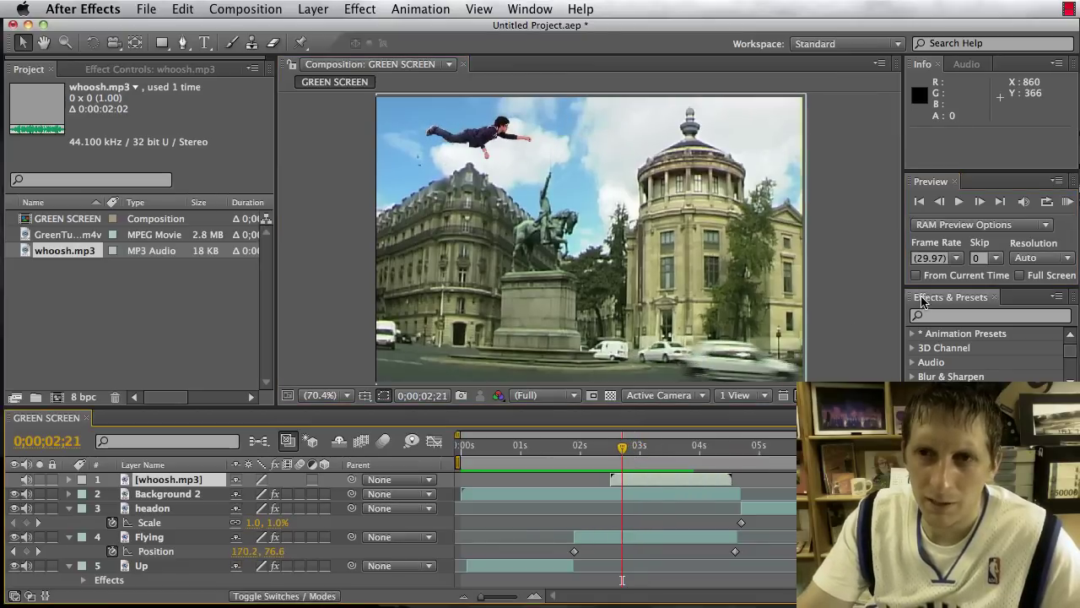
click(1068, 201)
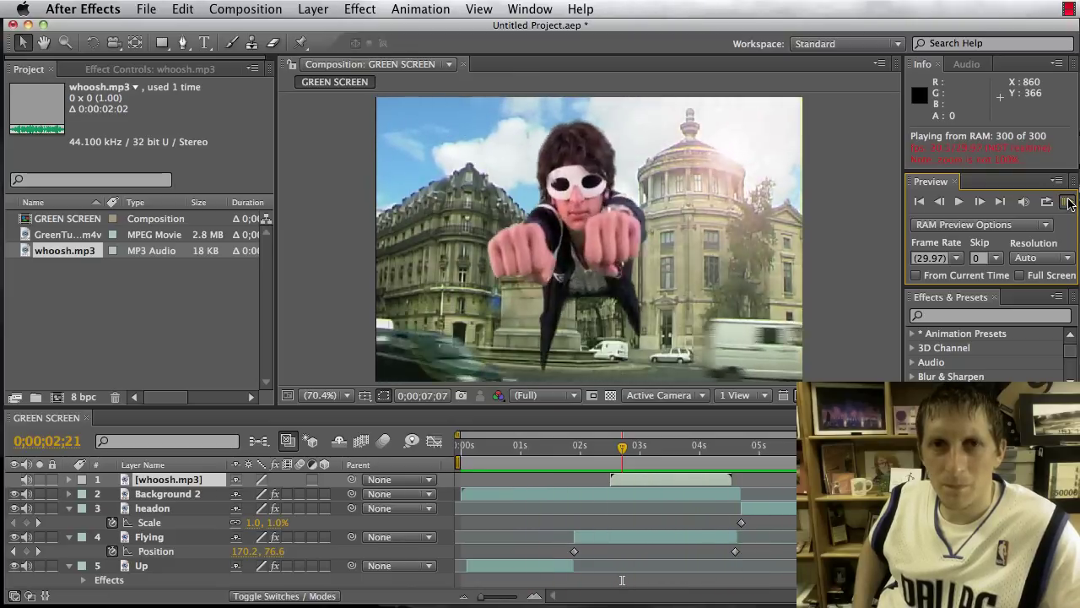
click(1069, 202)
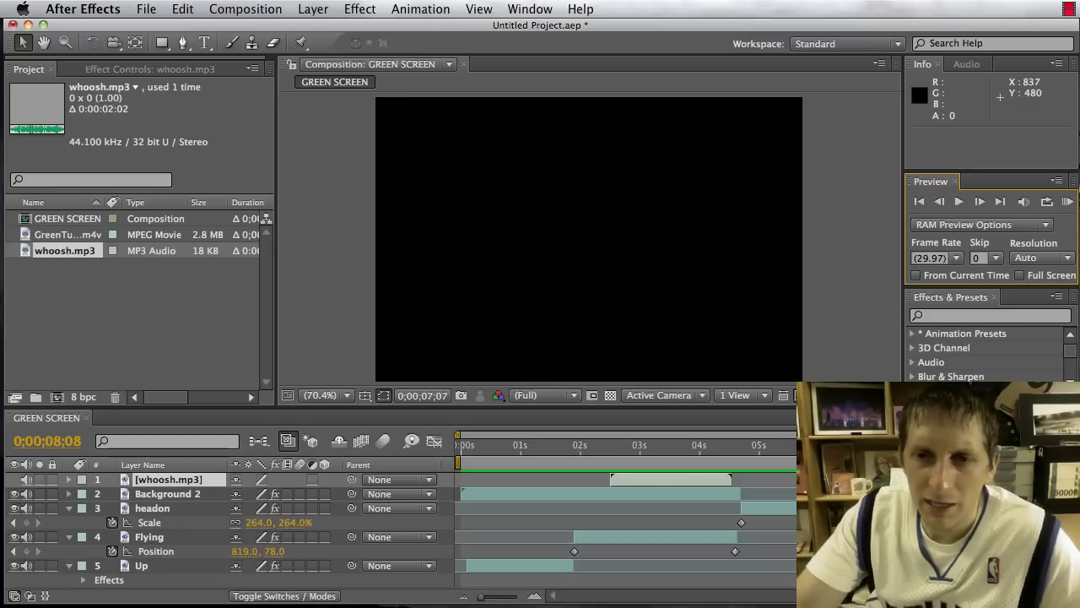
Step: Find the end of the hero footage at about 0;00;07;10 and set the GREEN SCREEN composition's duration to 0;00;07;30
key(Page_Up)
scroll(401, 532, down, 2)
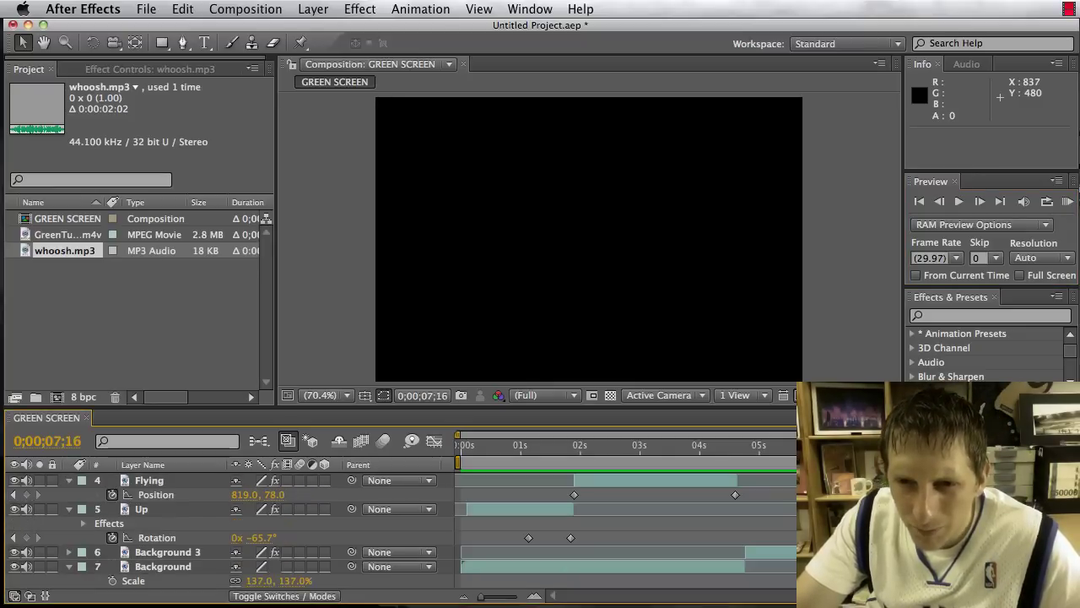
key(Page_Up)
key(Page_Up)
key(Page_Up)
key(Page_Up)
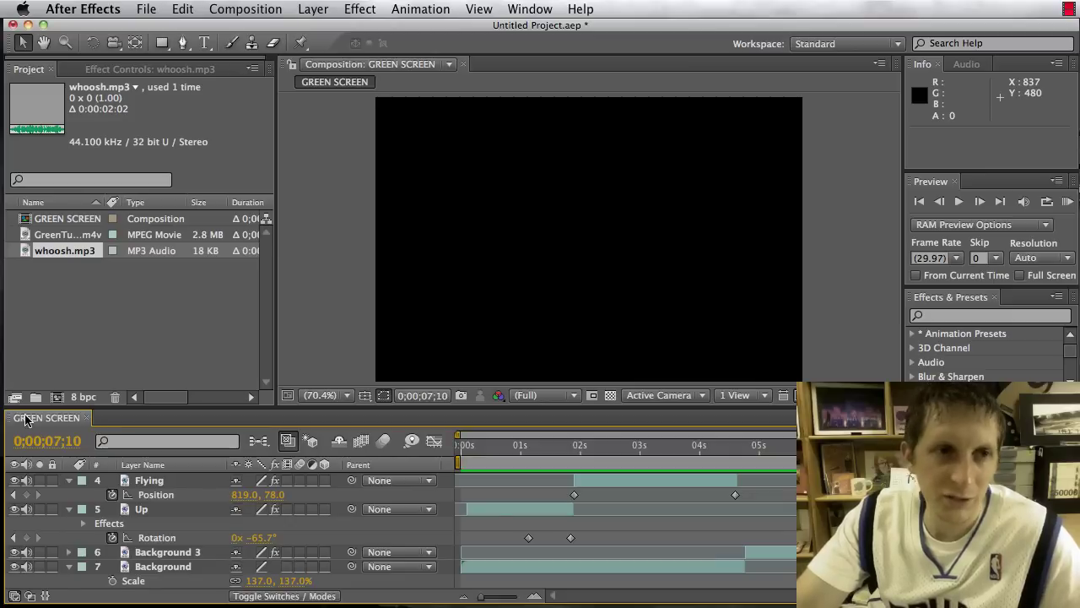
right_click(30, 422)
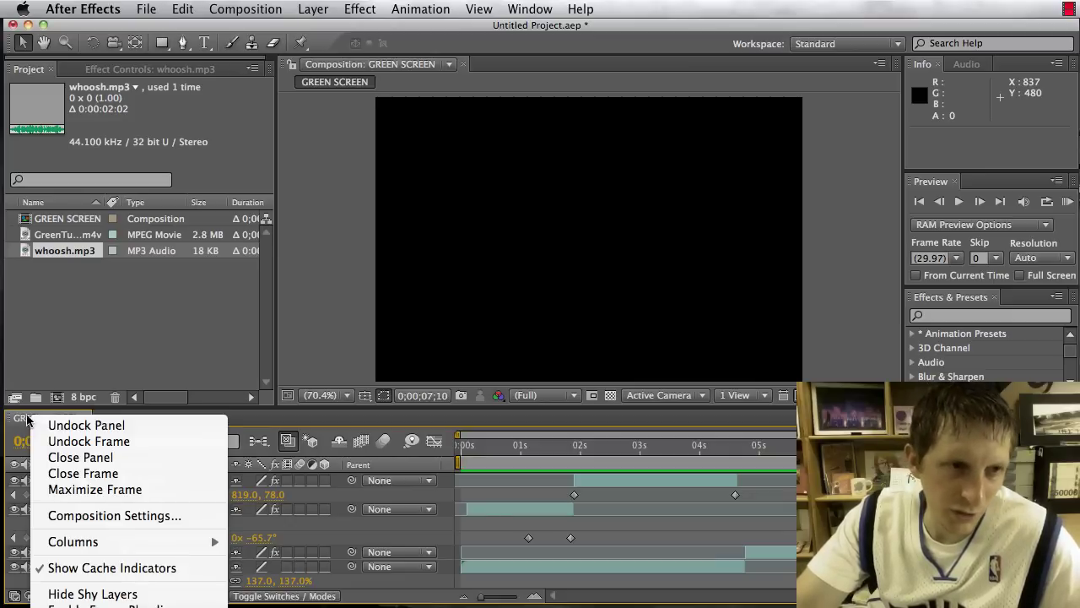
click(118, 516)
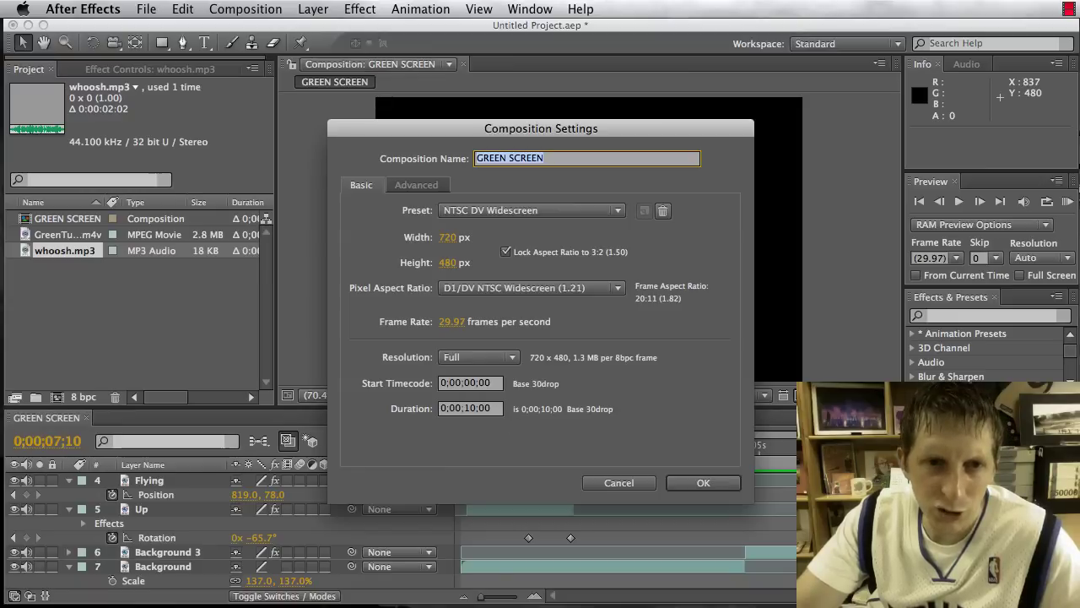
click(471, 408)
click(474, 408)
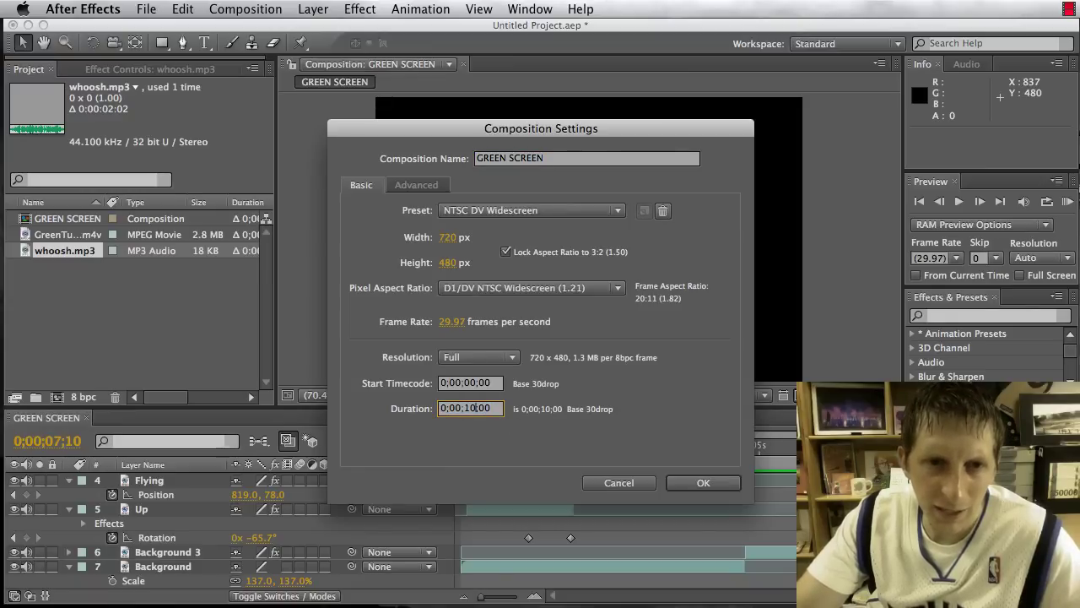
key(BackSpace)
key(BackSpace)
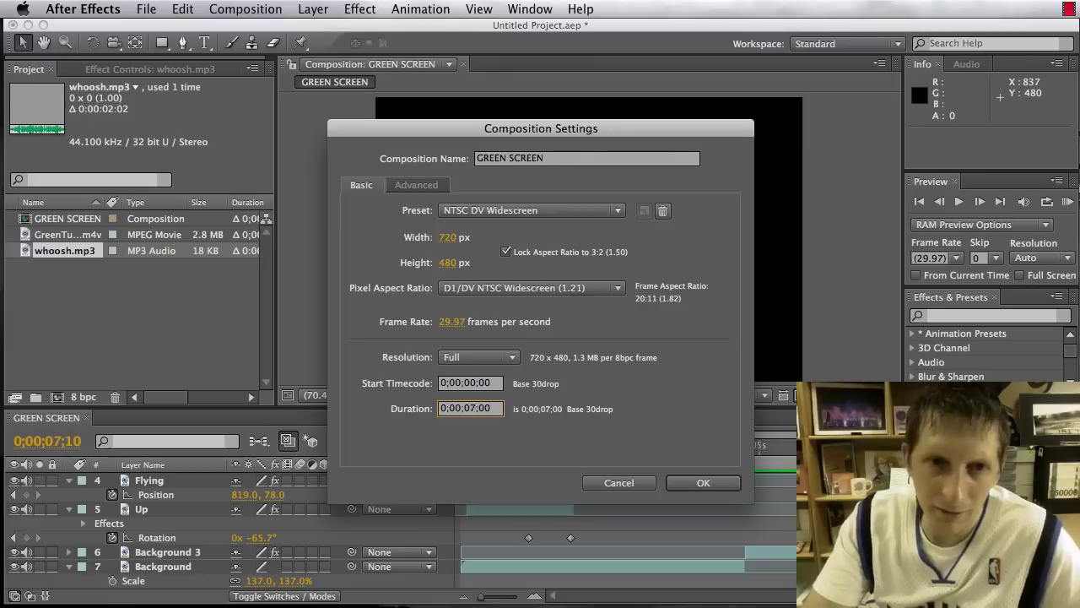
key(BackSpace)
key(BackSpace)
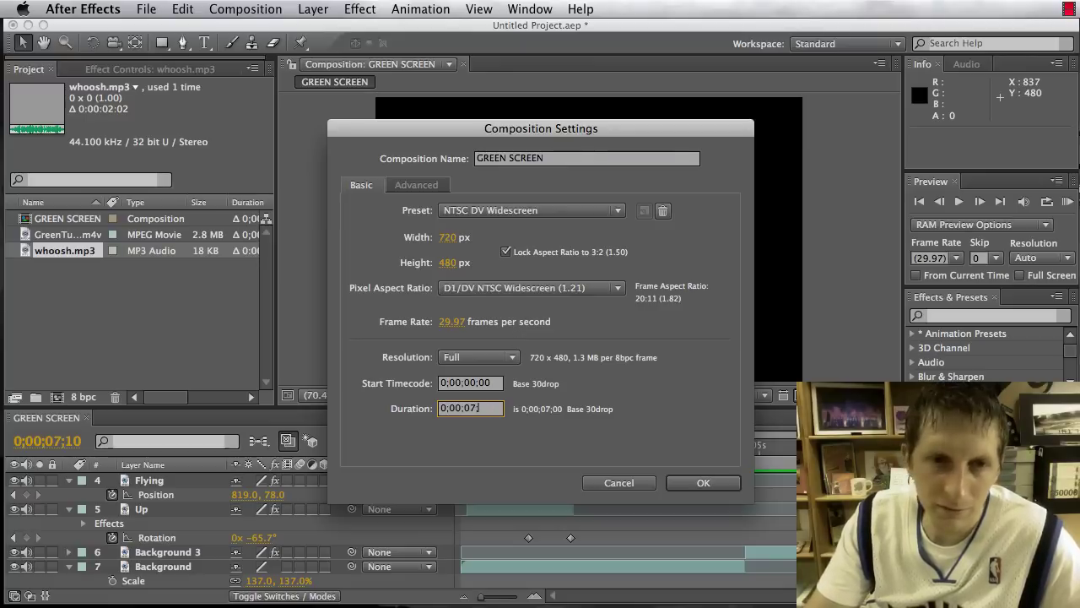
text(30)
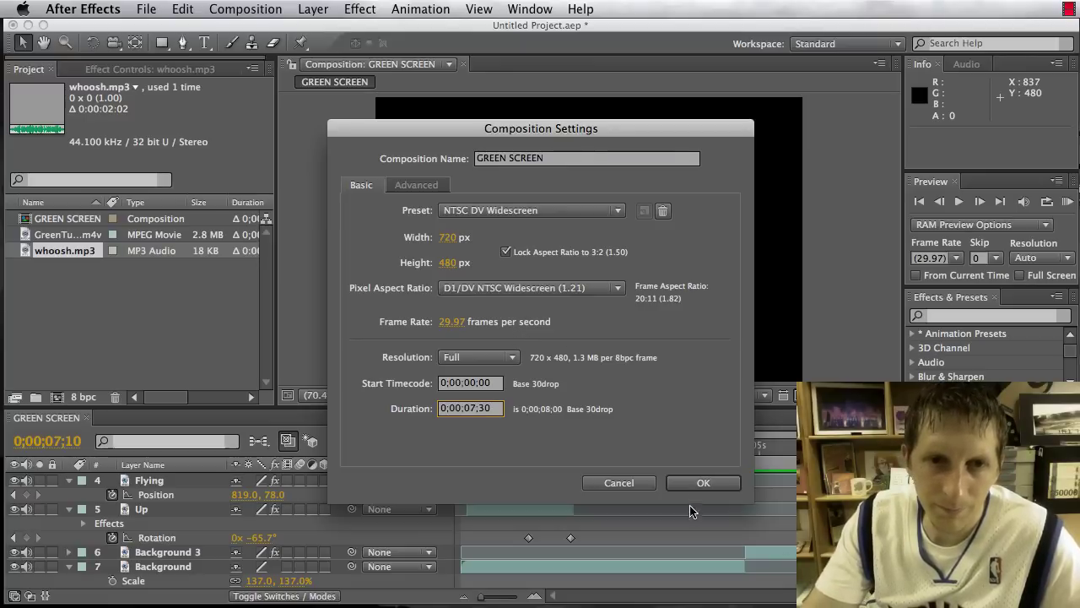
click(694, 485)
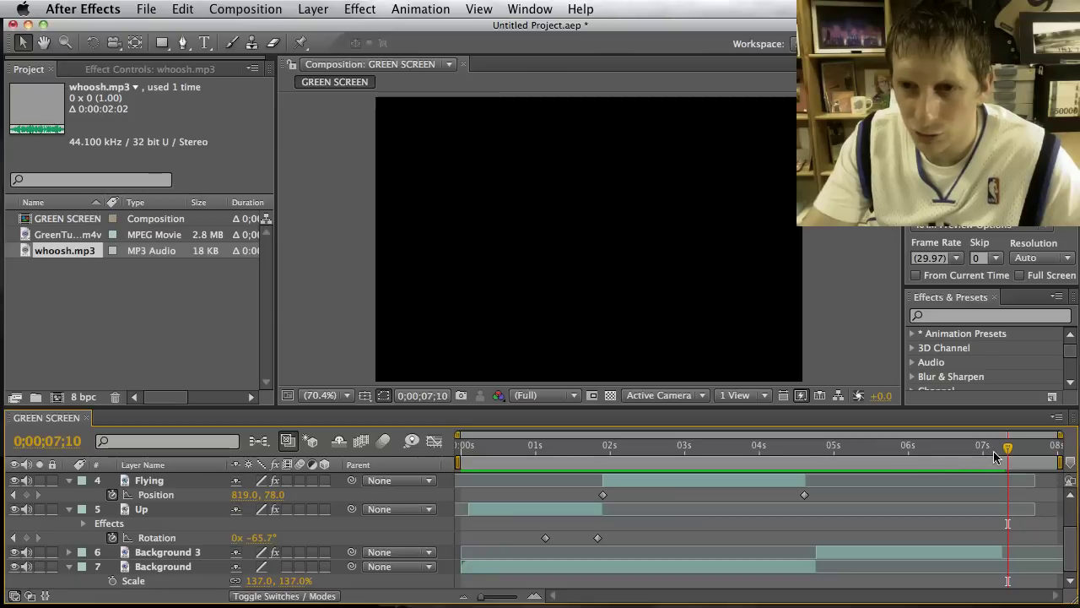
Step: Shorten the work area to end at about 7.3 seconds, just past the end of the Background 3 layer
mouse_move(1007, 453)
mouse_down()
mouse_move(982, 453)
mouse_move(1008, 454)
mouse_move(994, 460)
mouse_up()
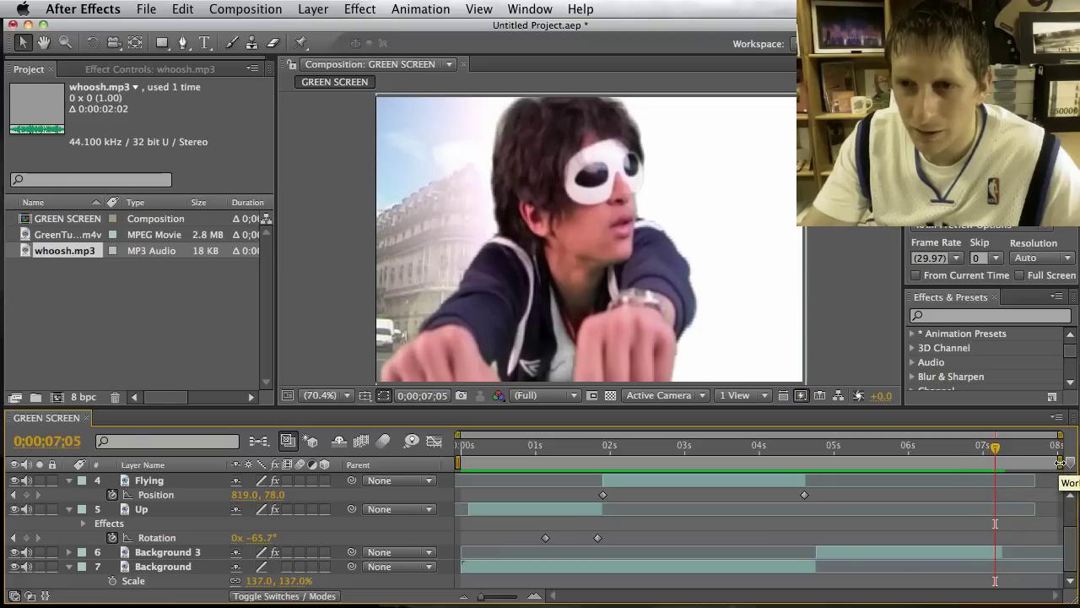
drag(1059, 462, 1045, 464)
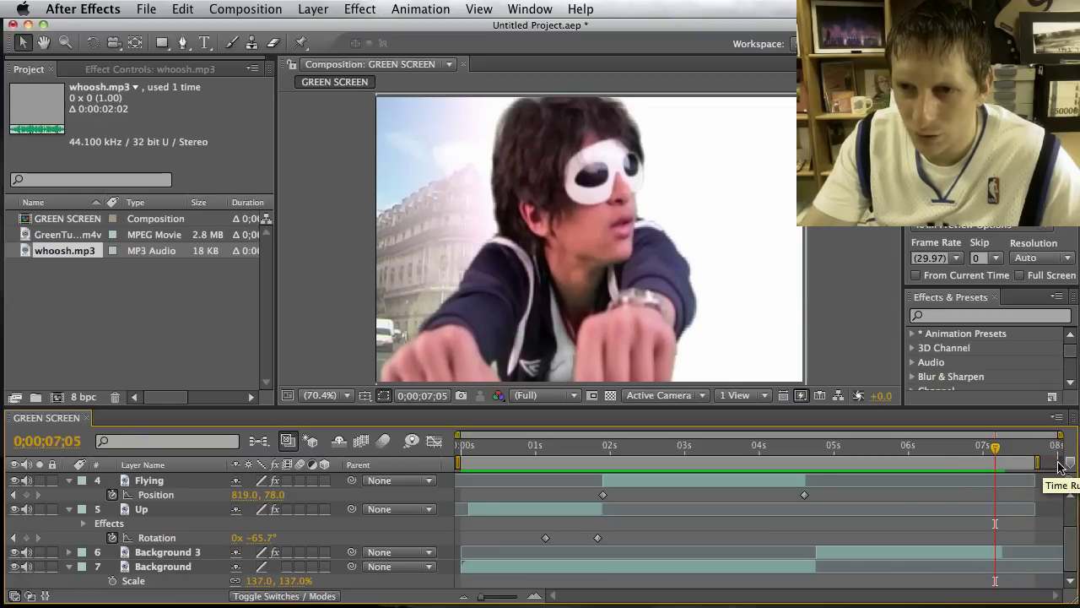
mouse_move(1037, 464)
mouse_down()
mouse_move(886, 461)
mouse_move(982, 461)
mouse_up()
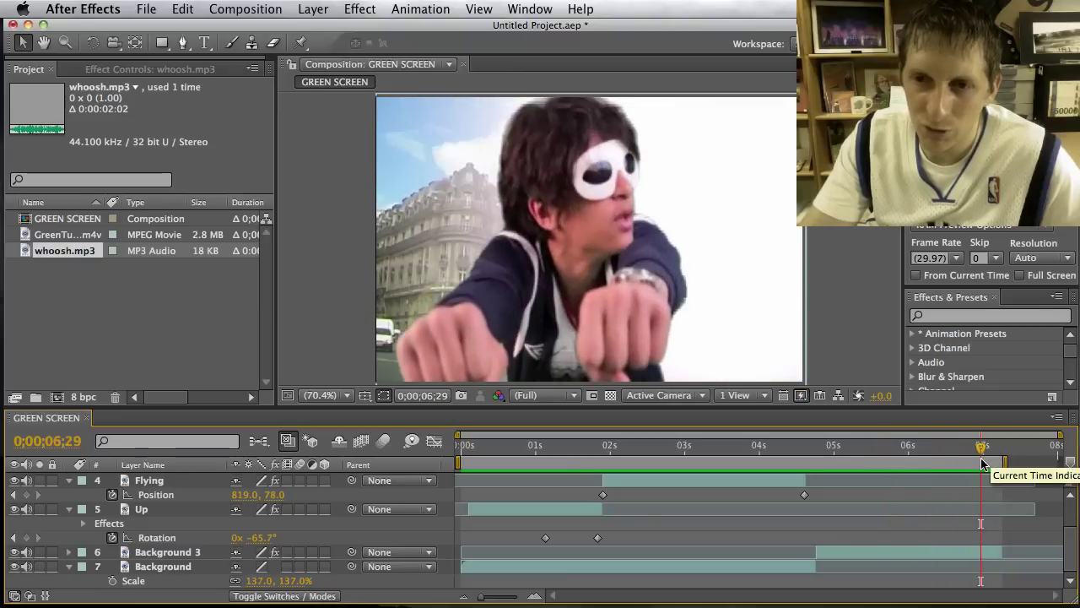